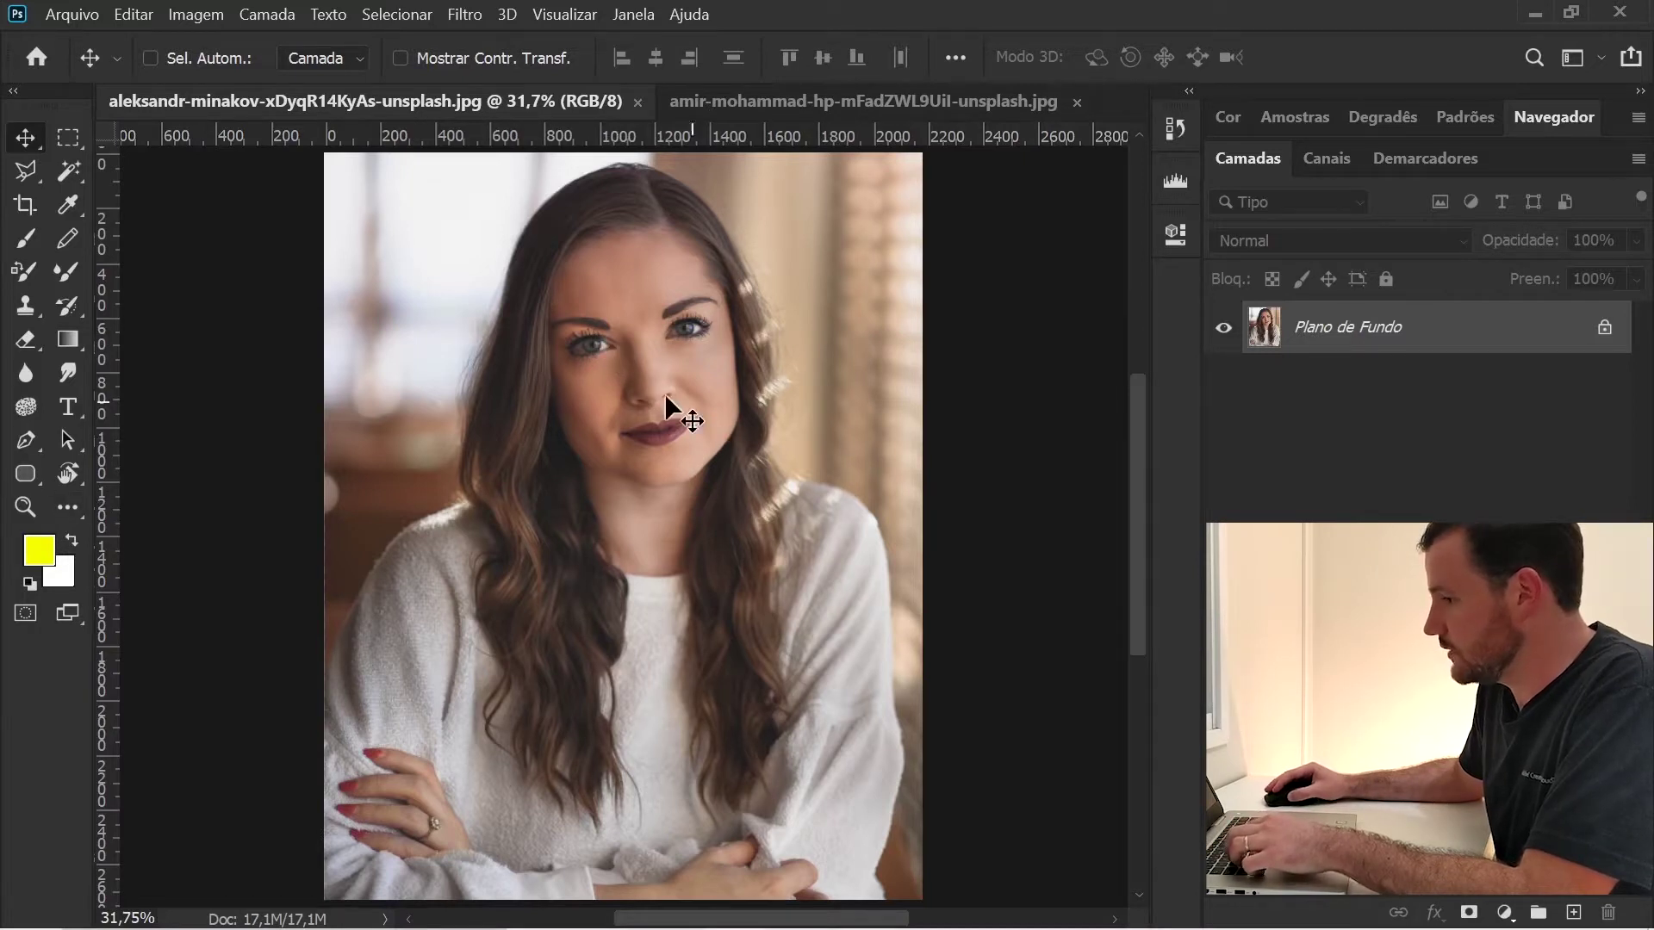
Step: Zoom the portrait to 100% on the face, close in on the eye, then back out
click(29, 508)
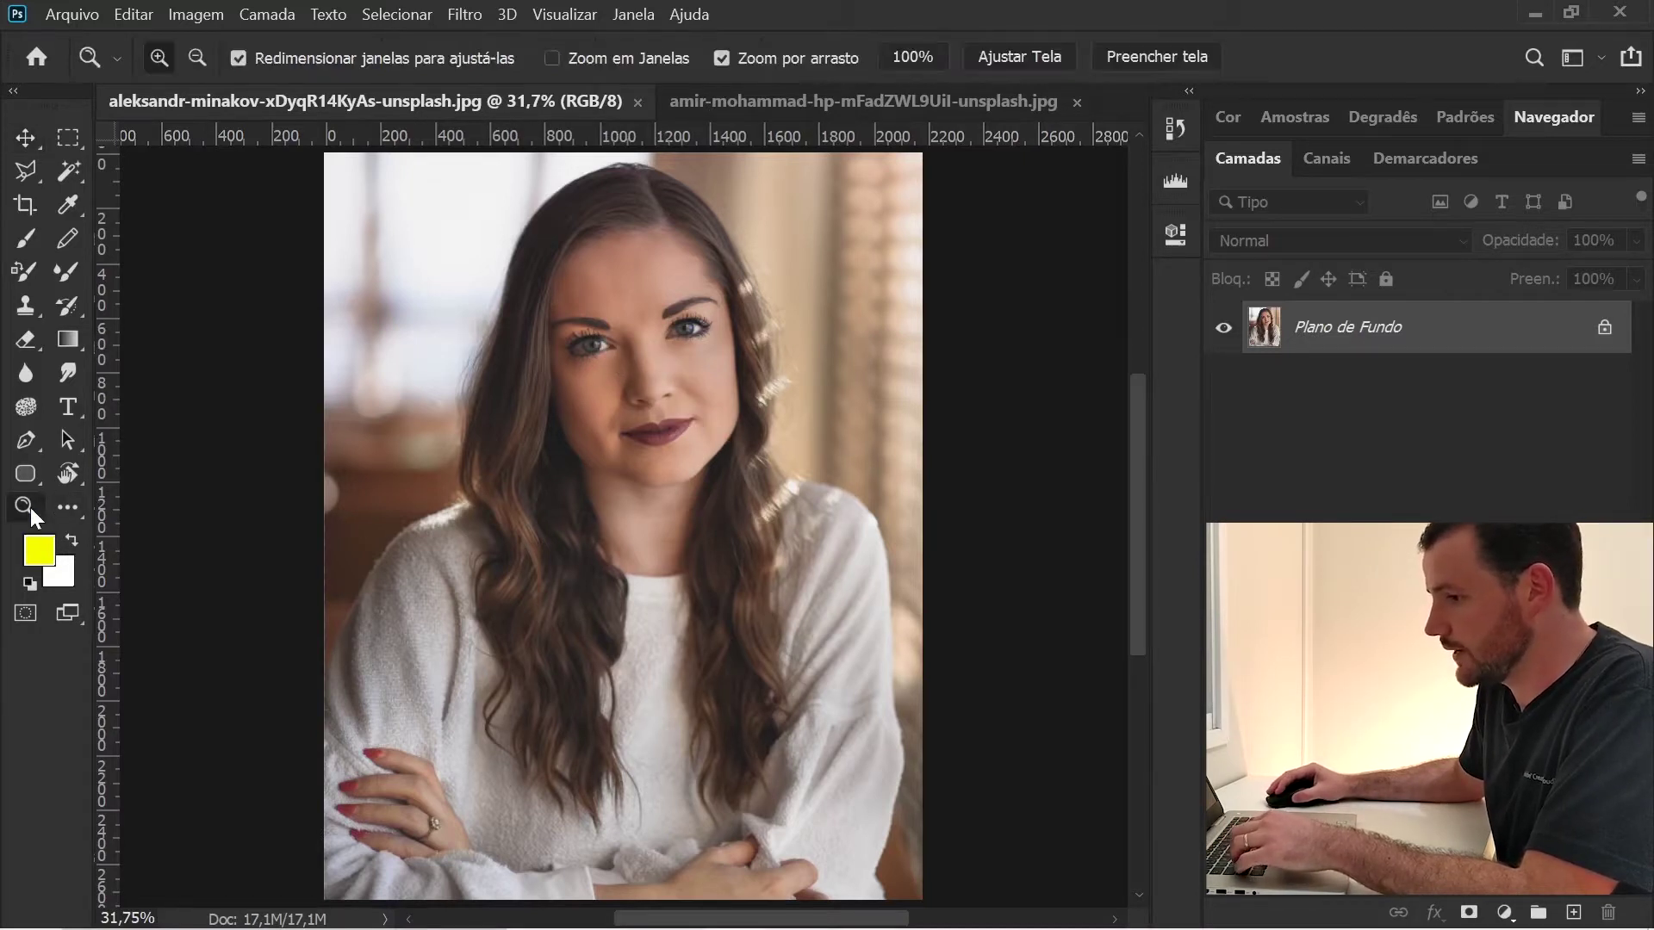
click(639, 359)
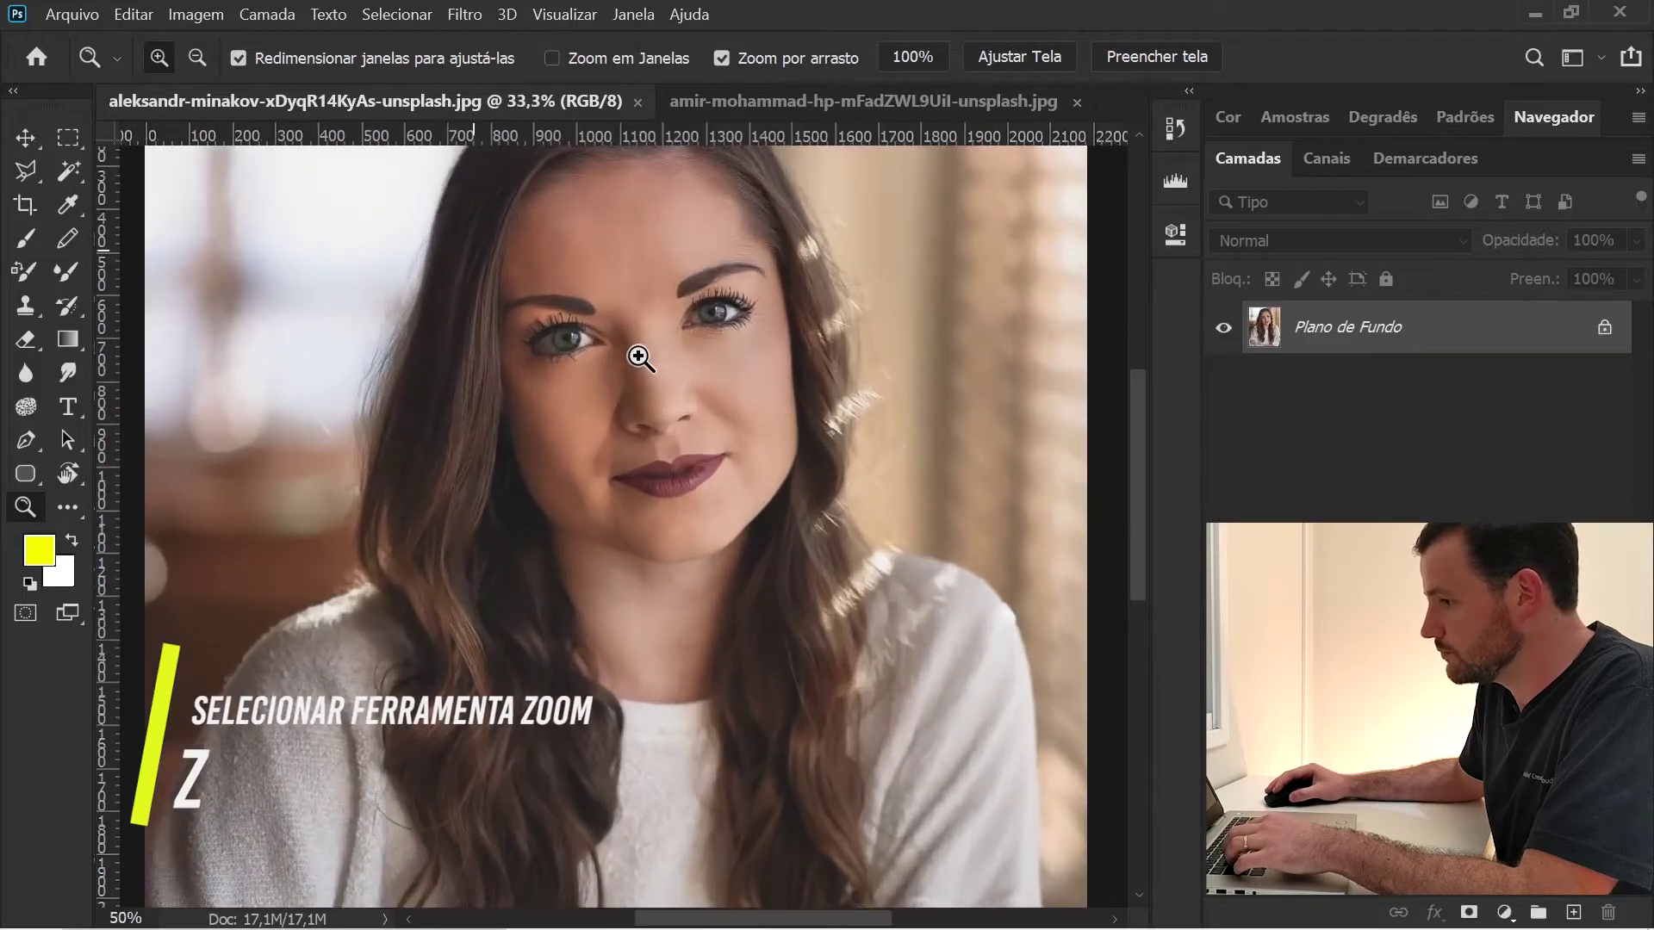
click(639, 355)
mouse_move(675, 339)
mouse_down()
mouse_move(514, 401)
mouse_move(463, 142)
mouse_up()
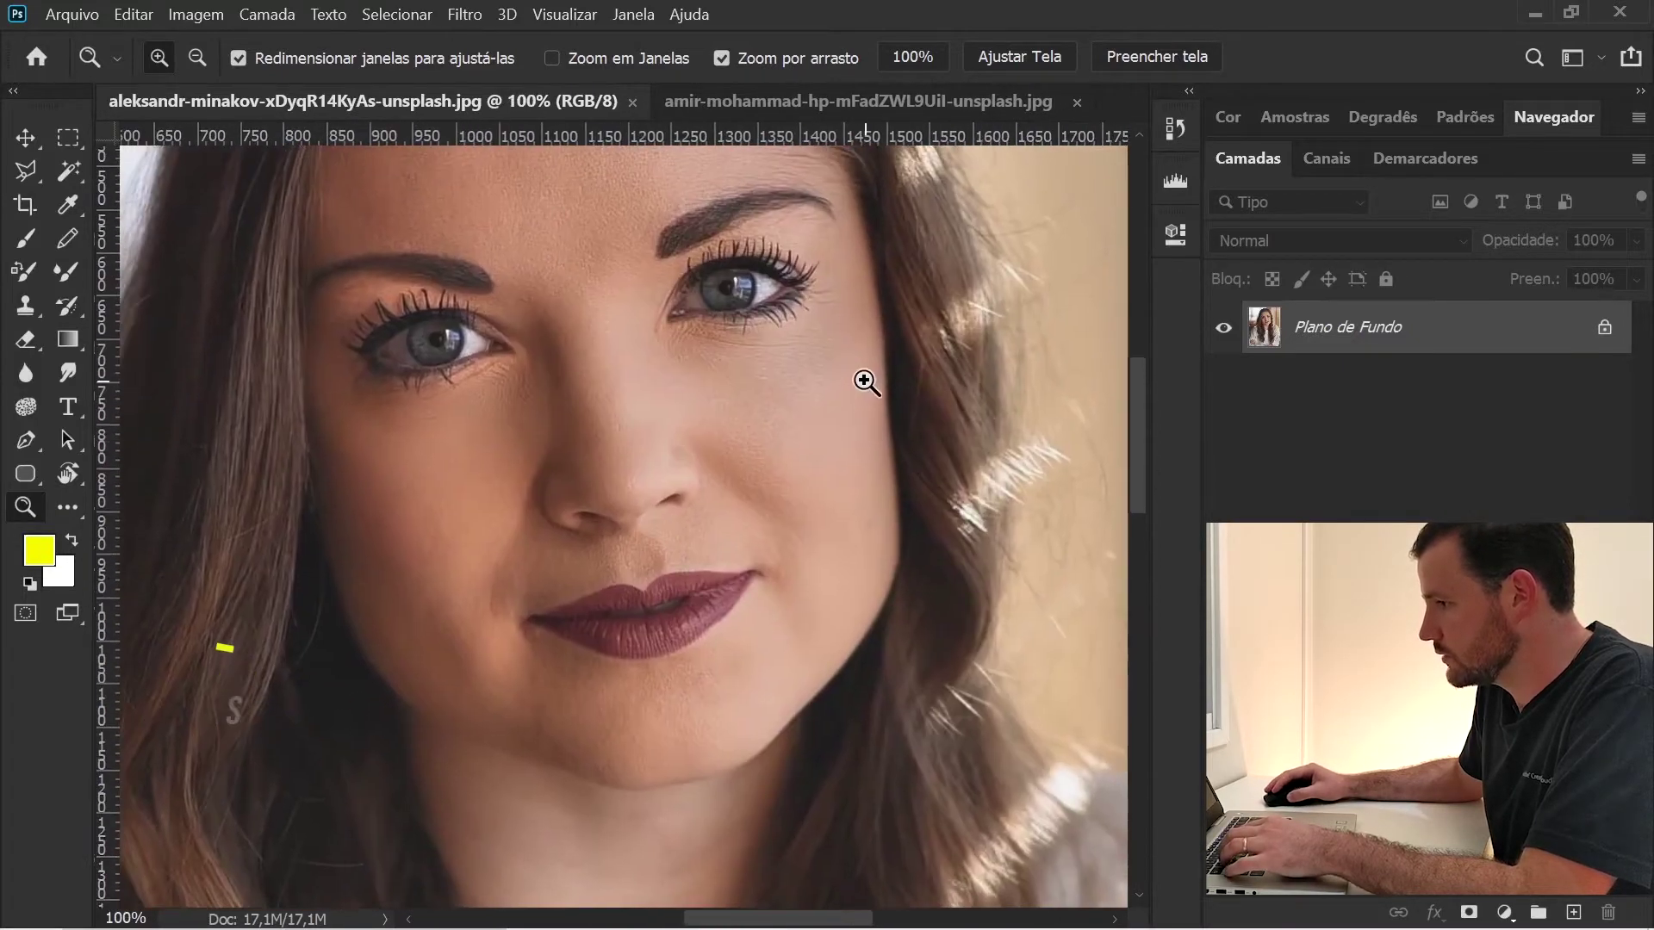
click(753, 636)
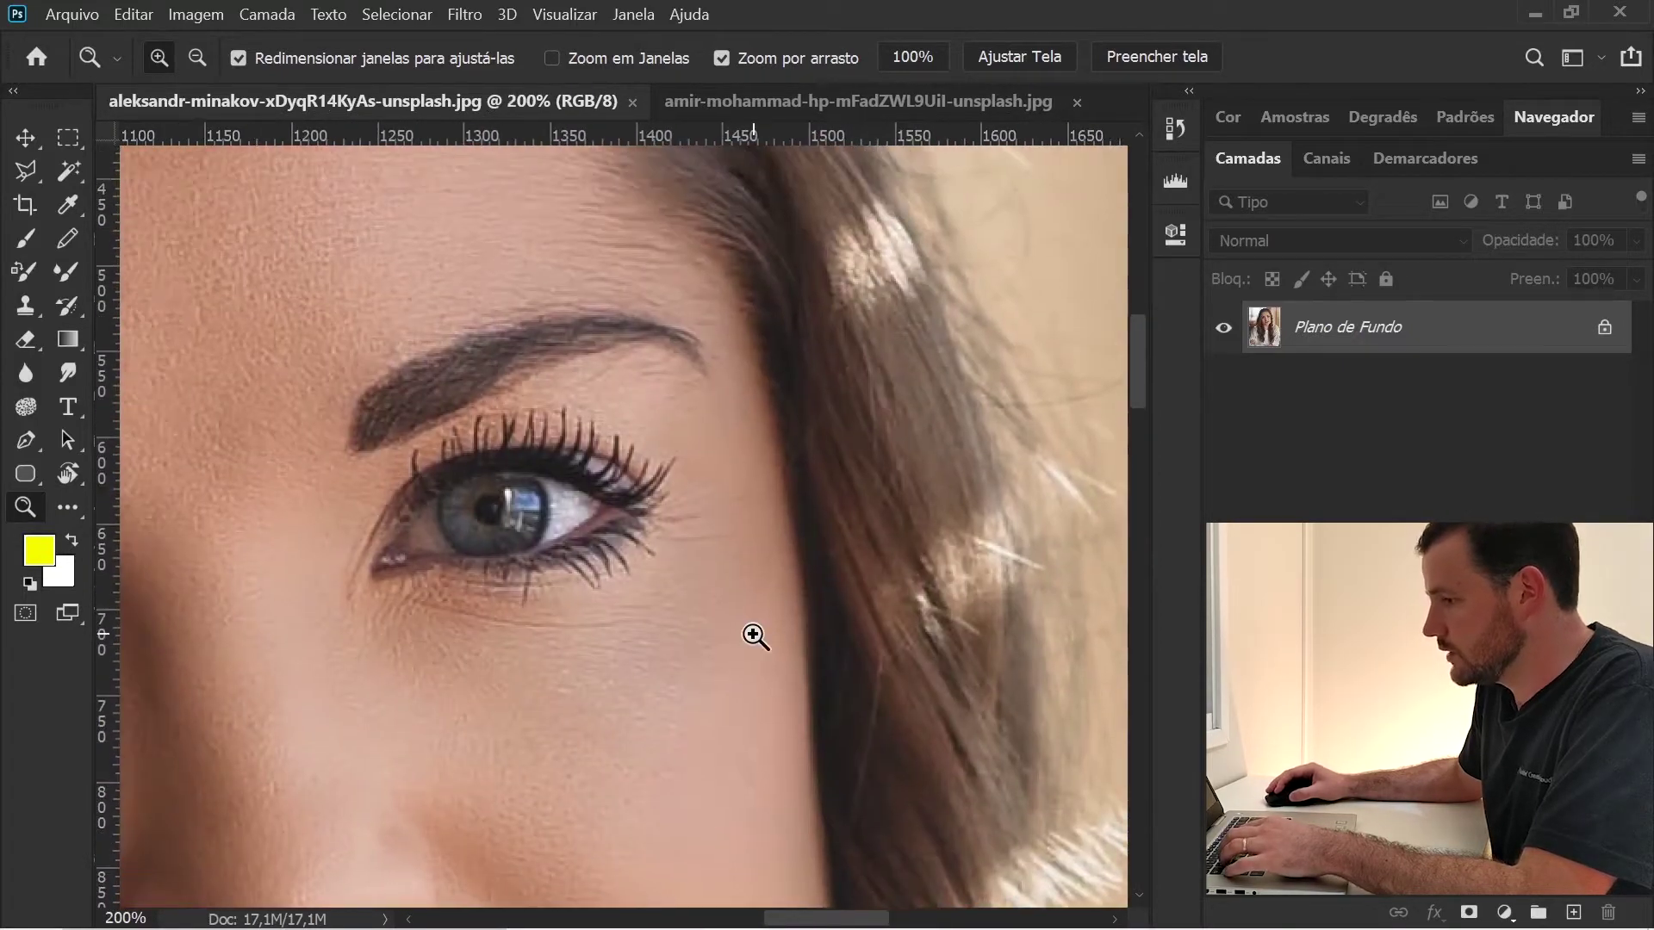
alt+click(612, 517)
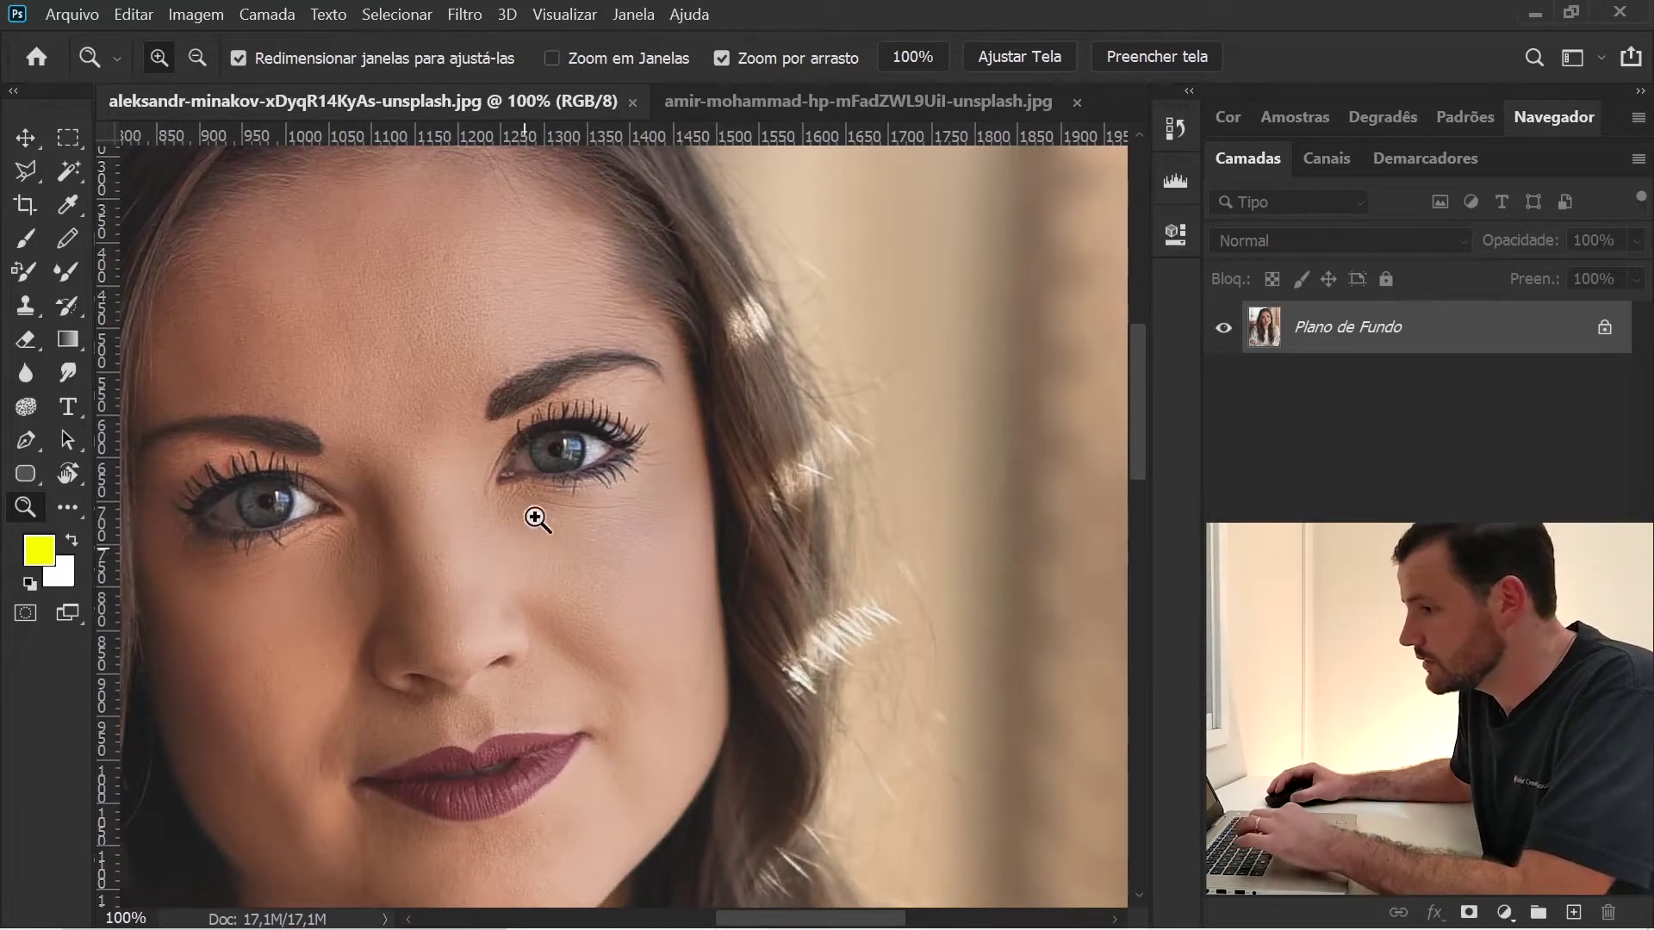
Step: Pan down across the lips, neck, sweater and the hand with the ring
drag(513, 468, 665, 314)
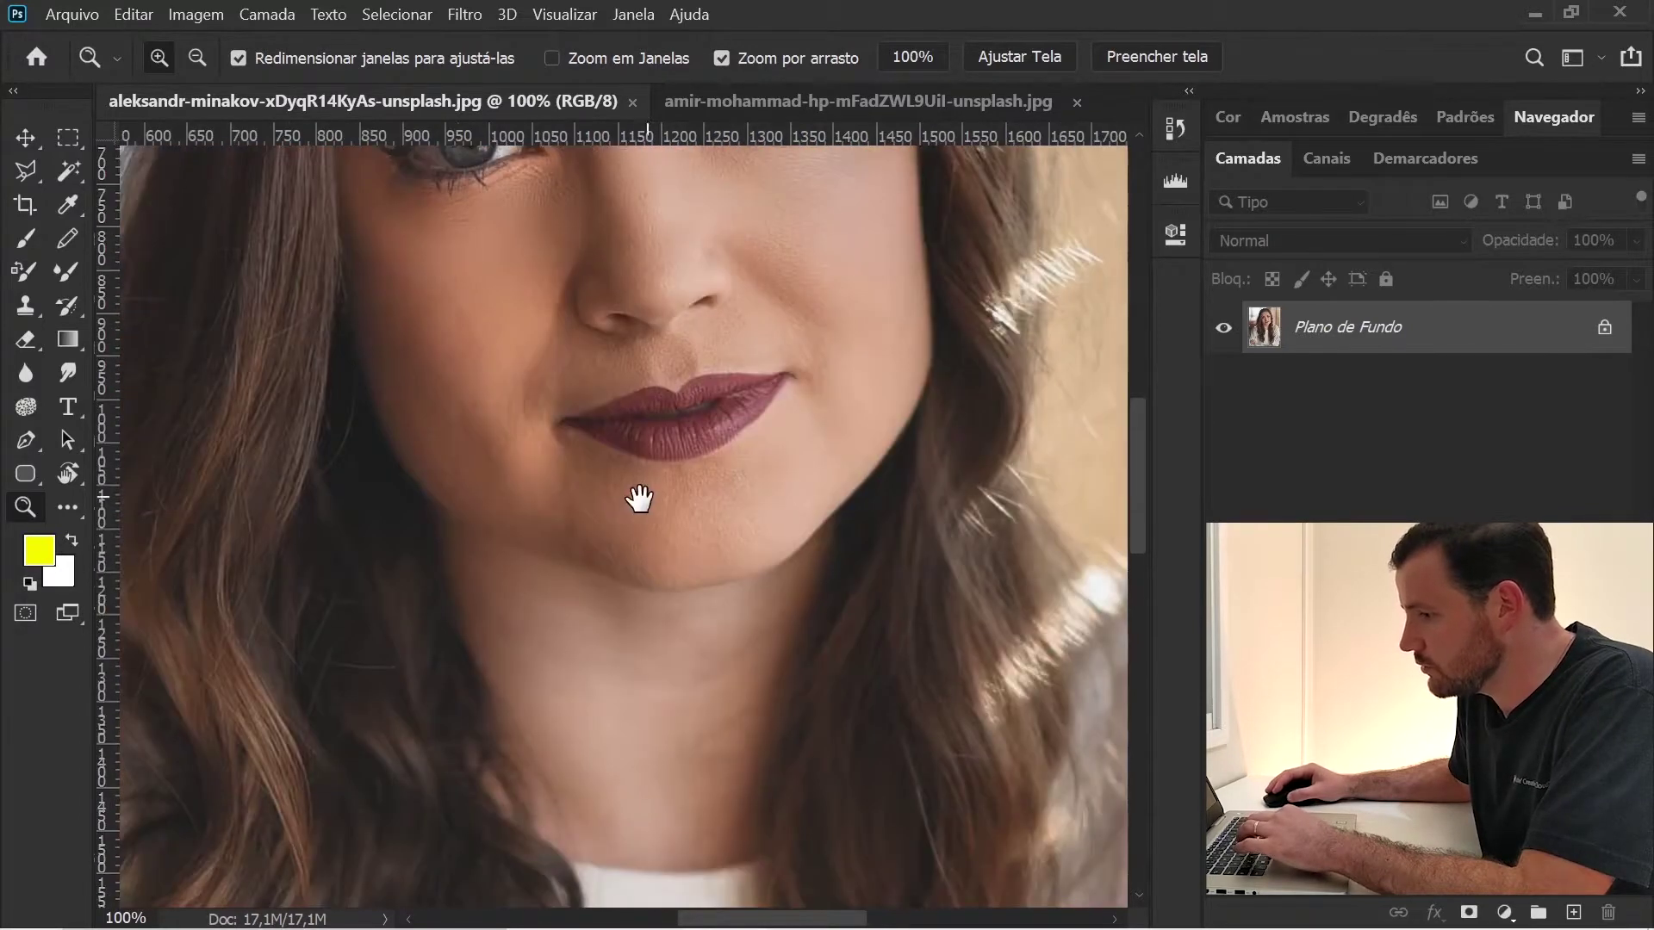
drag(665, 372, 819, 206)
mouse_move(534, 492)
mouse_down()
mouse_move(569, 296)
mouse_move(705, 195)
mouse_up()
drag(580, 316, 787, 248)
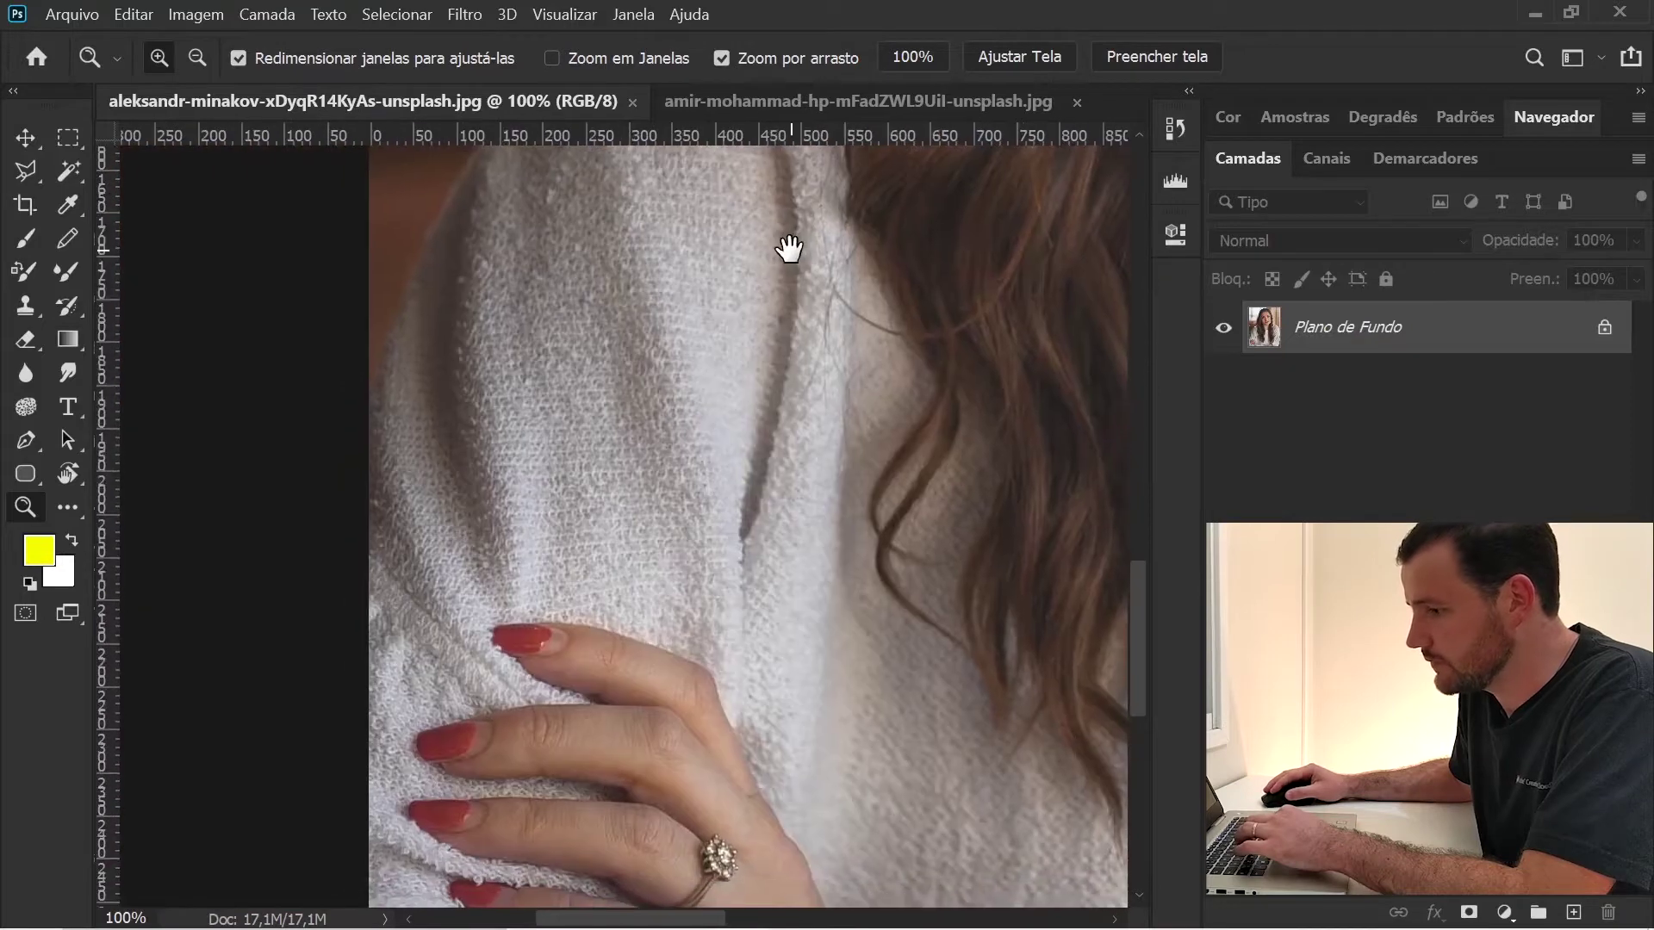
drag(728, 568, 625, 226)
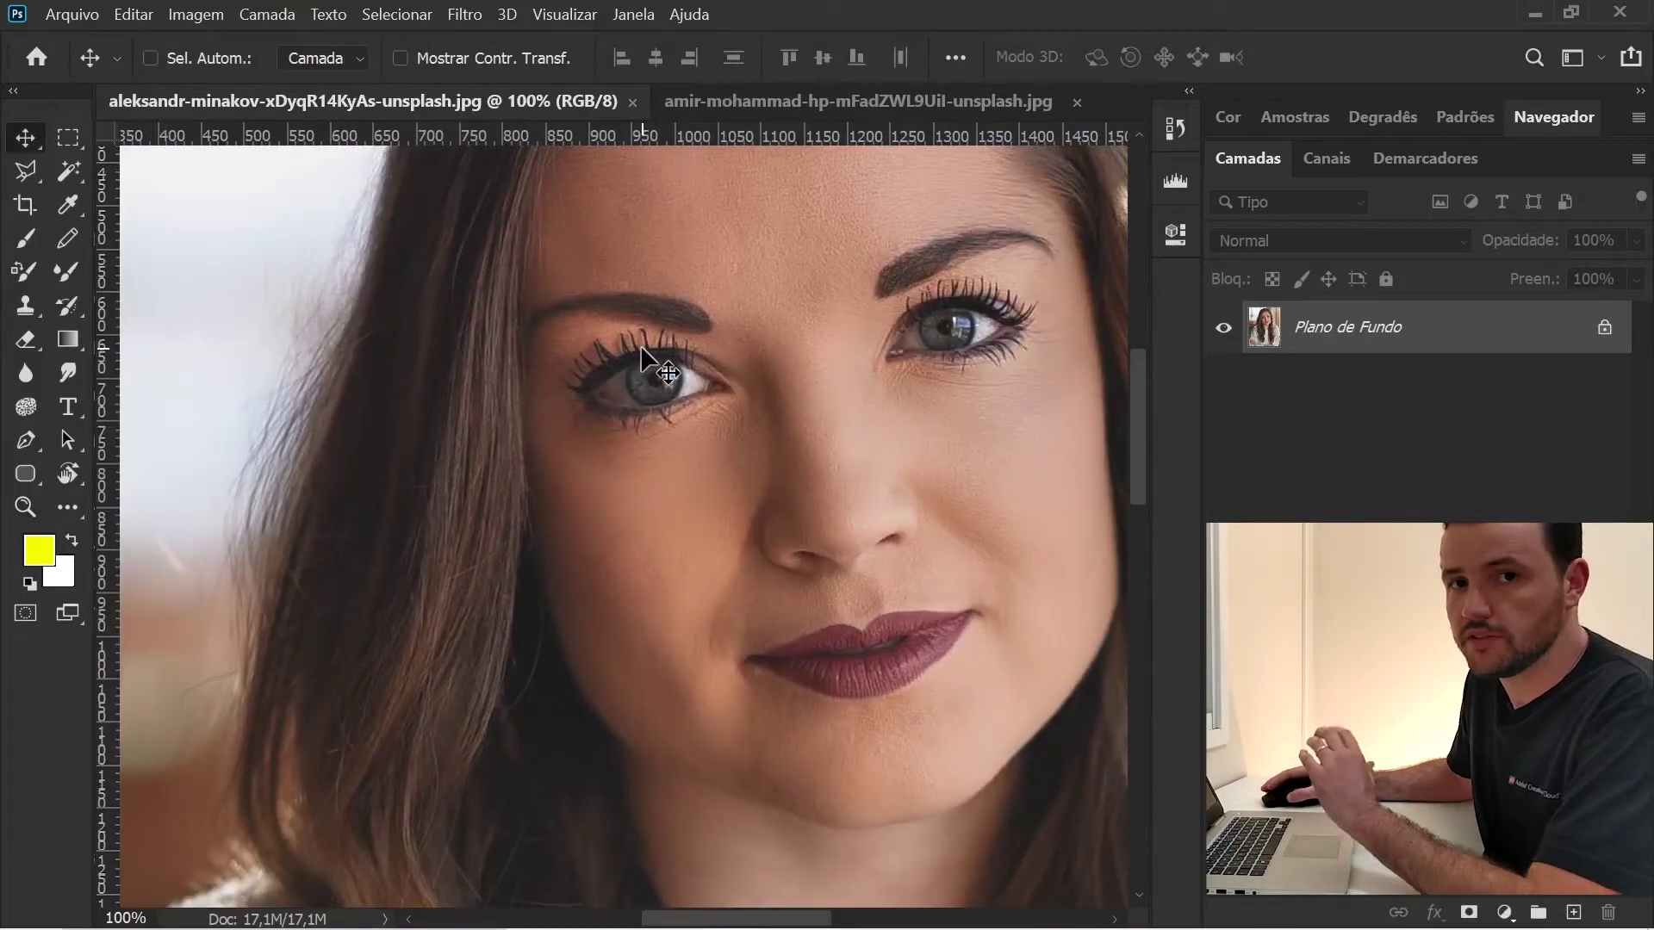
Step: Apply Filtro > Tornar Nítido > Tornar Mais Nítido to the Plano de Fundo layer
click(467, 14)
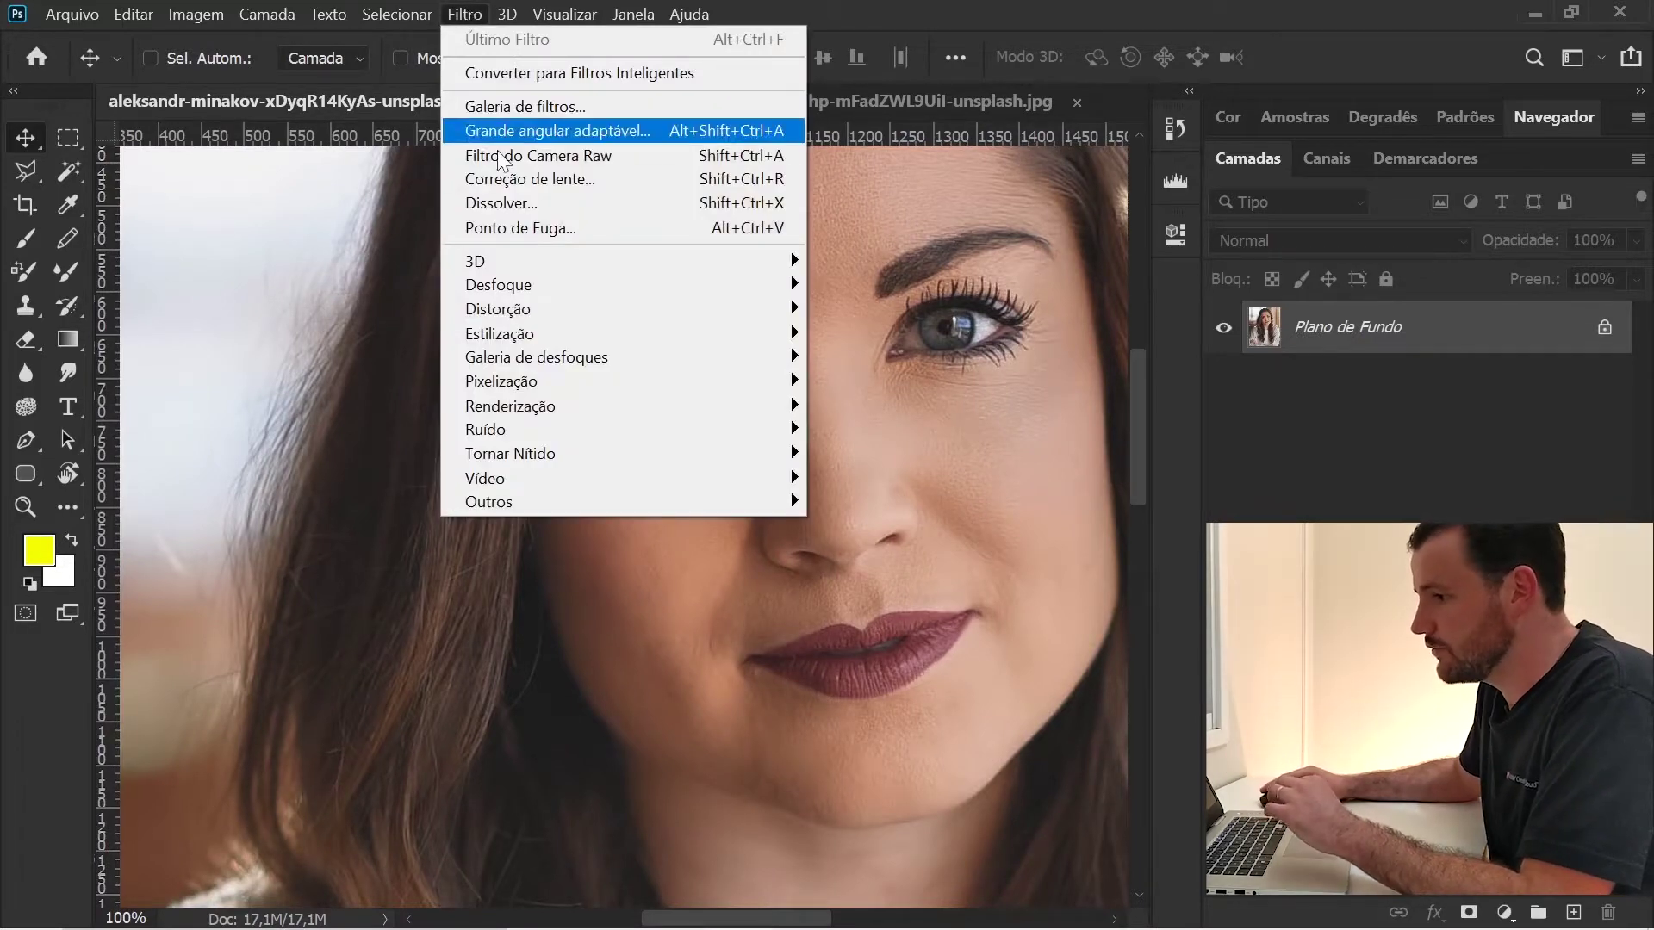
mouse_move(510, 453)
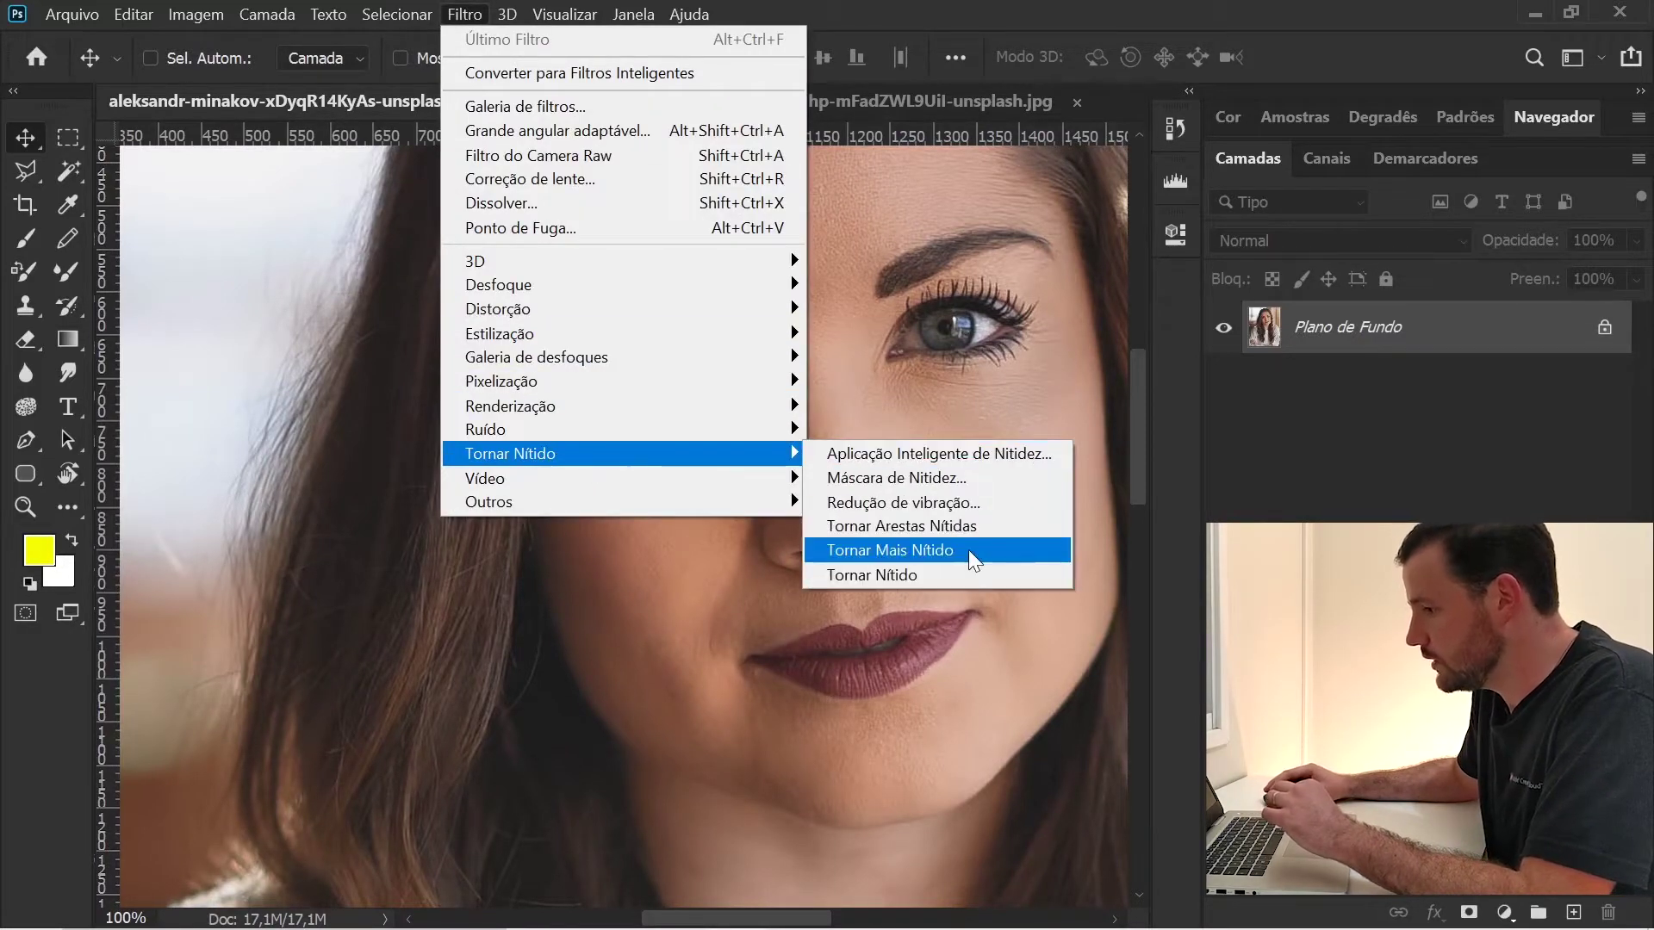
click(968, 549)
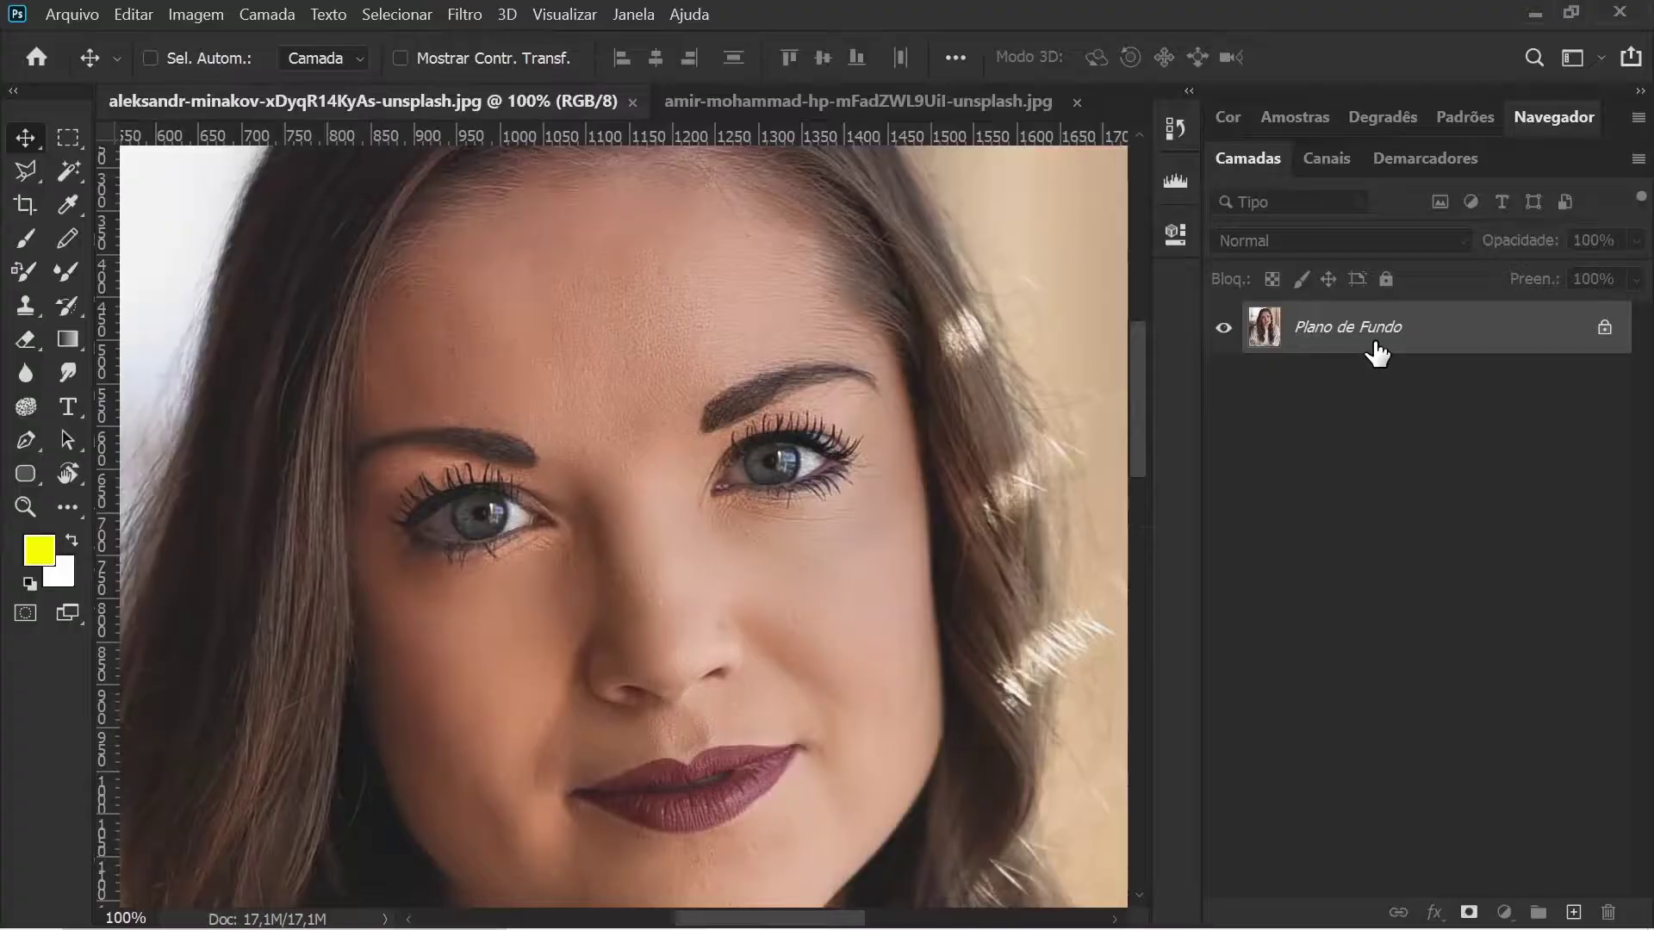
Step: Duplicate Plano de Fundo into Plano de Fundo copiar and open the Filtro menu
mouse_move(1338, 336)
mouse_down()
mouse_move(1582, 892)
mouse_move(1576, 913)
mouse_up()
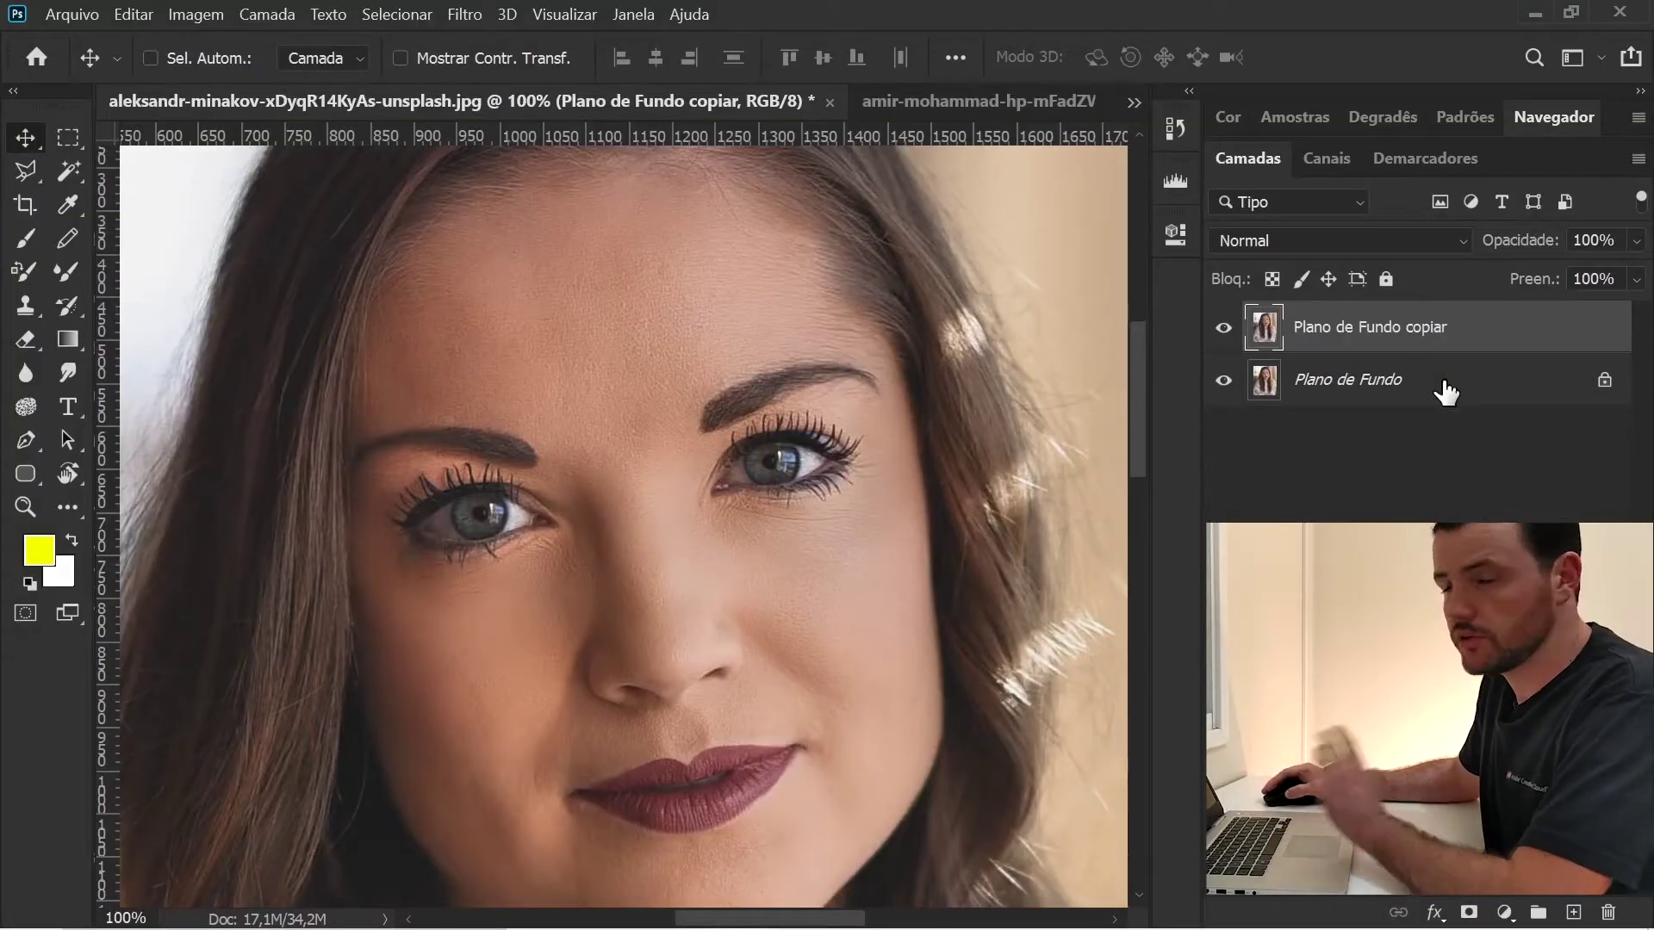
click(464, 15)
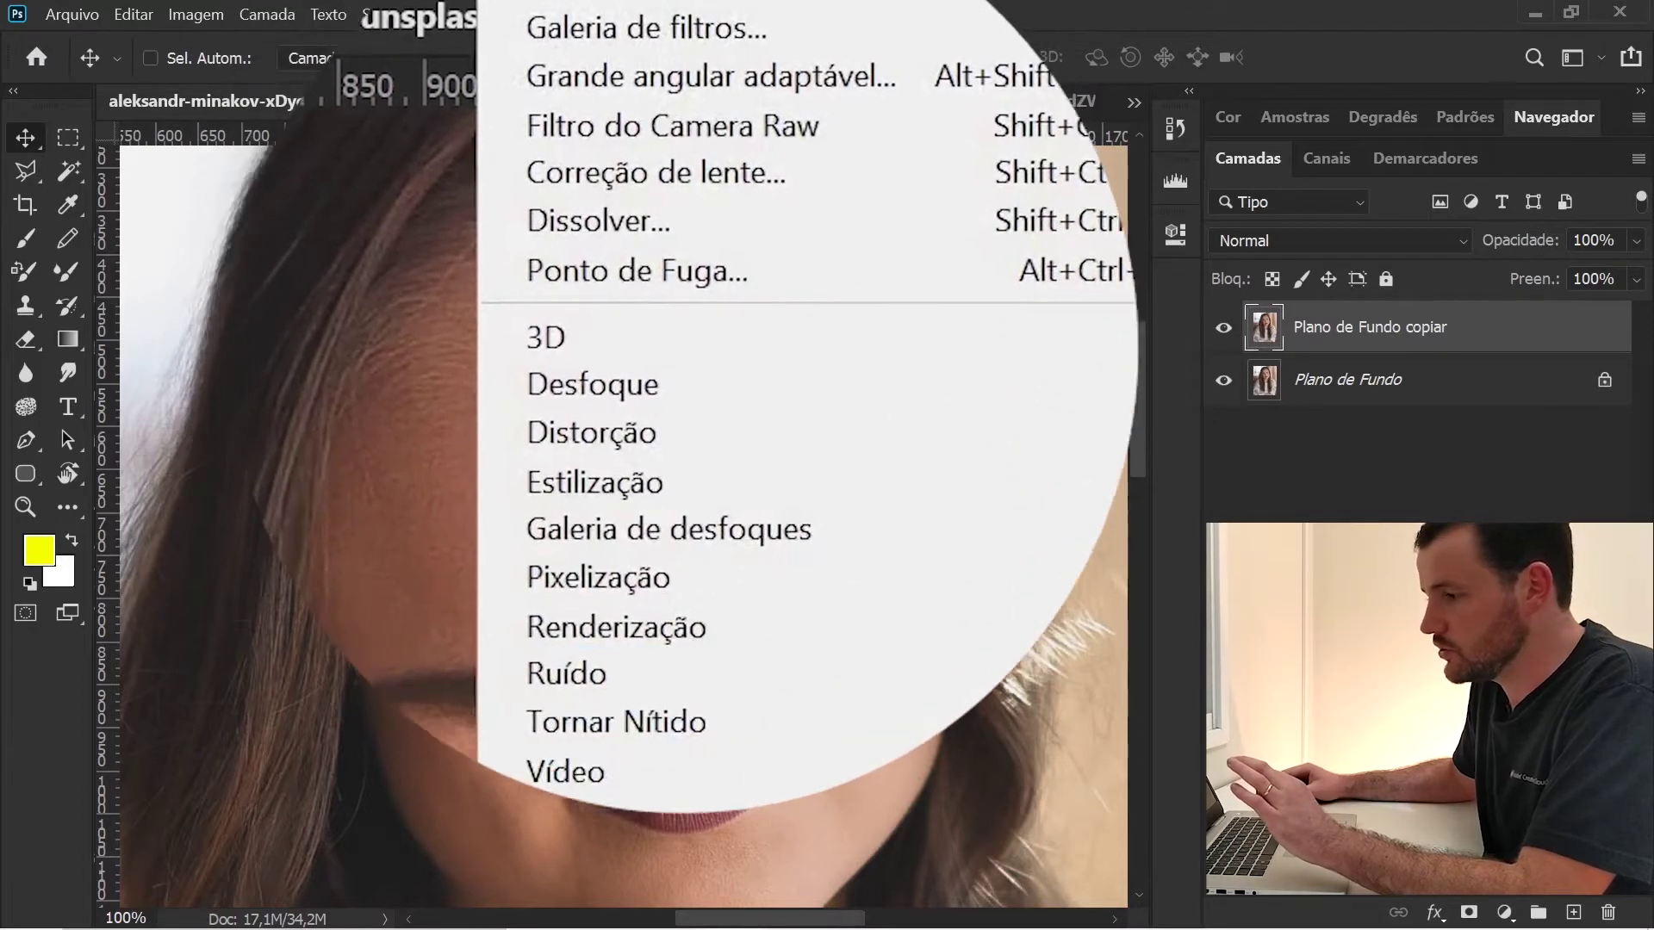
mouse_move(491, 605)
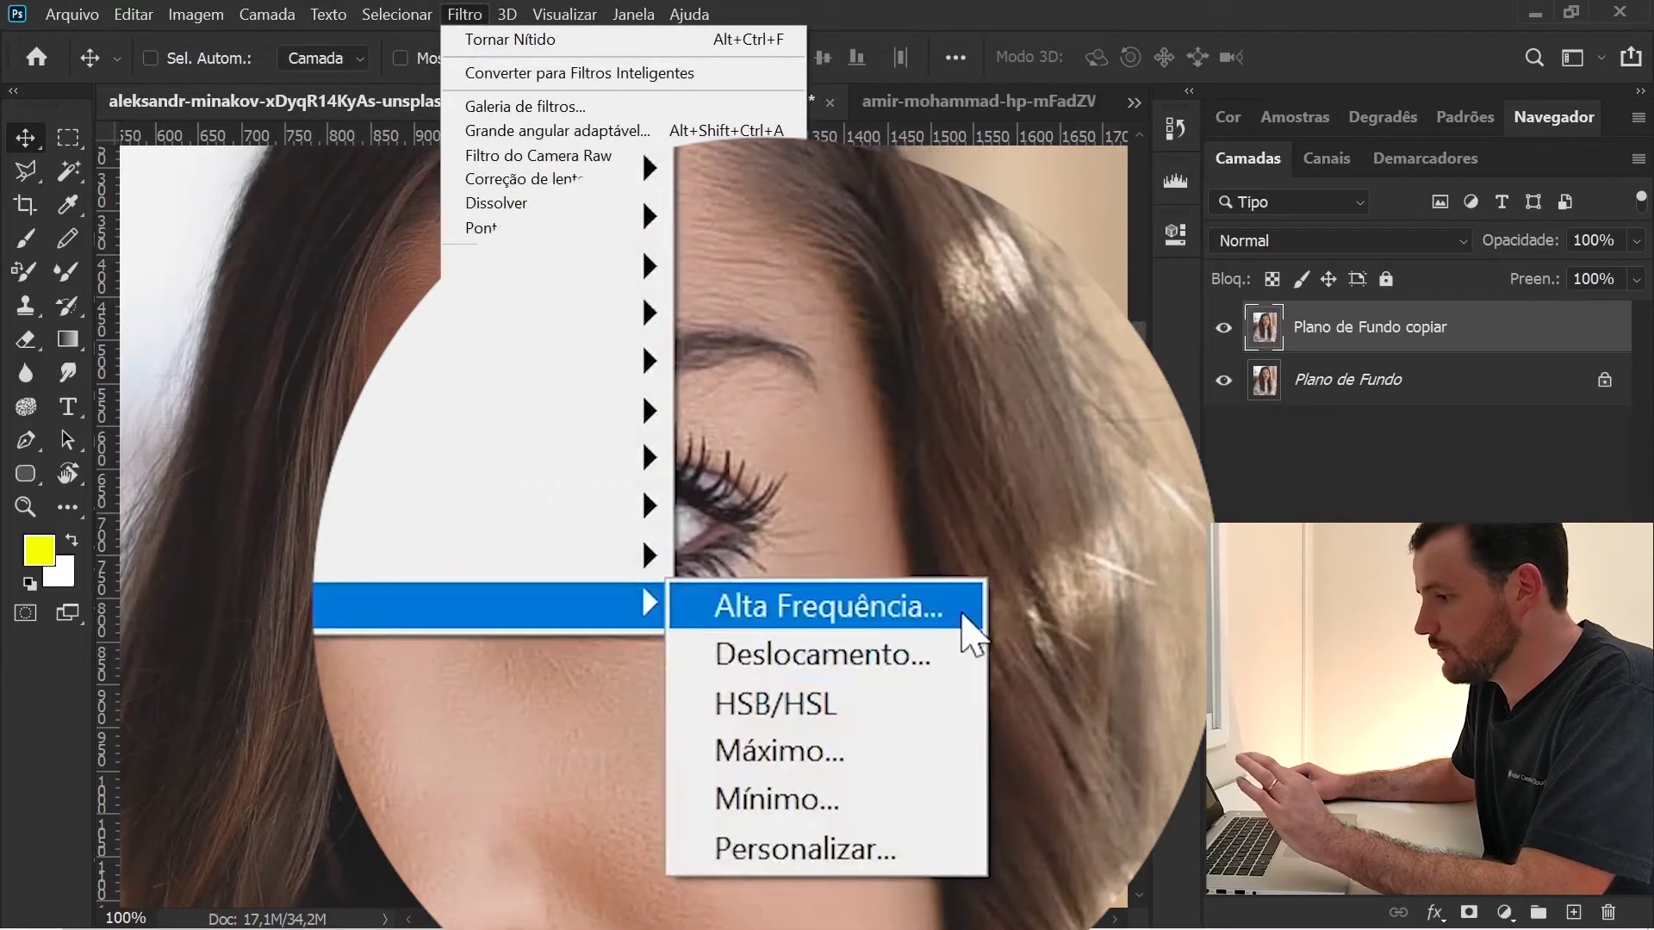
Step: Open Alta Frequência (High Pass) on the copy layer and move its dialog off the face
click(956, 613)
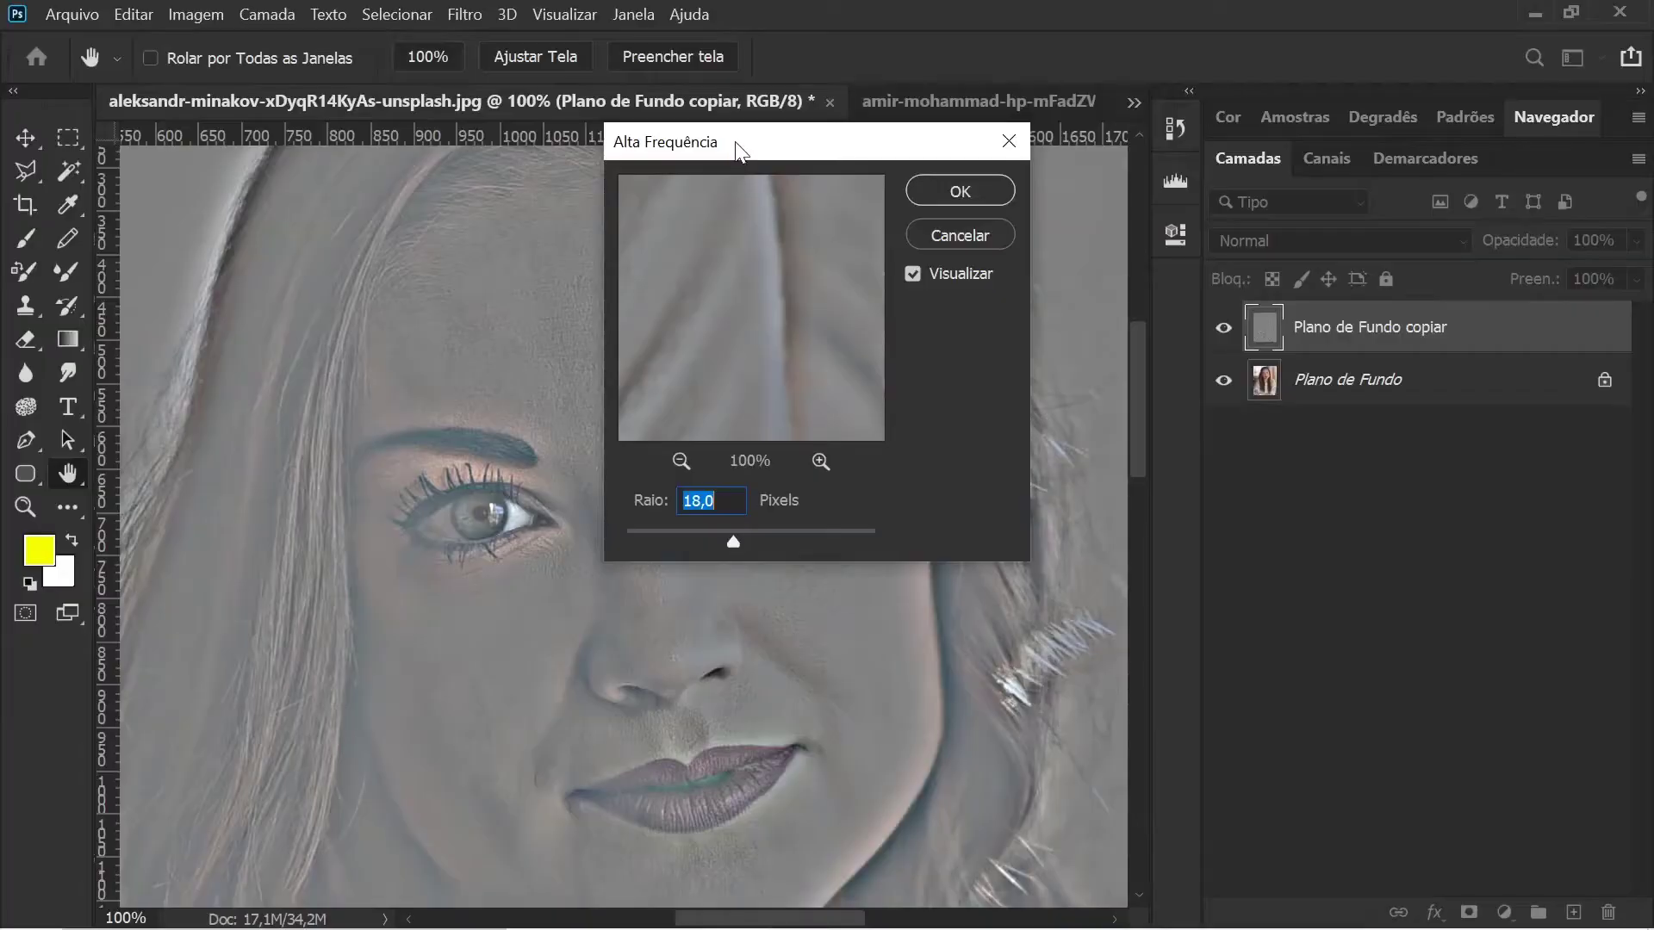
drag(737, 144, 1061, 457)
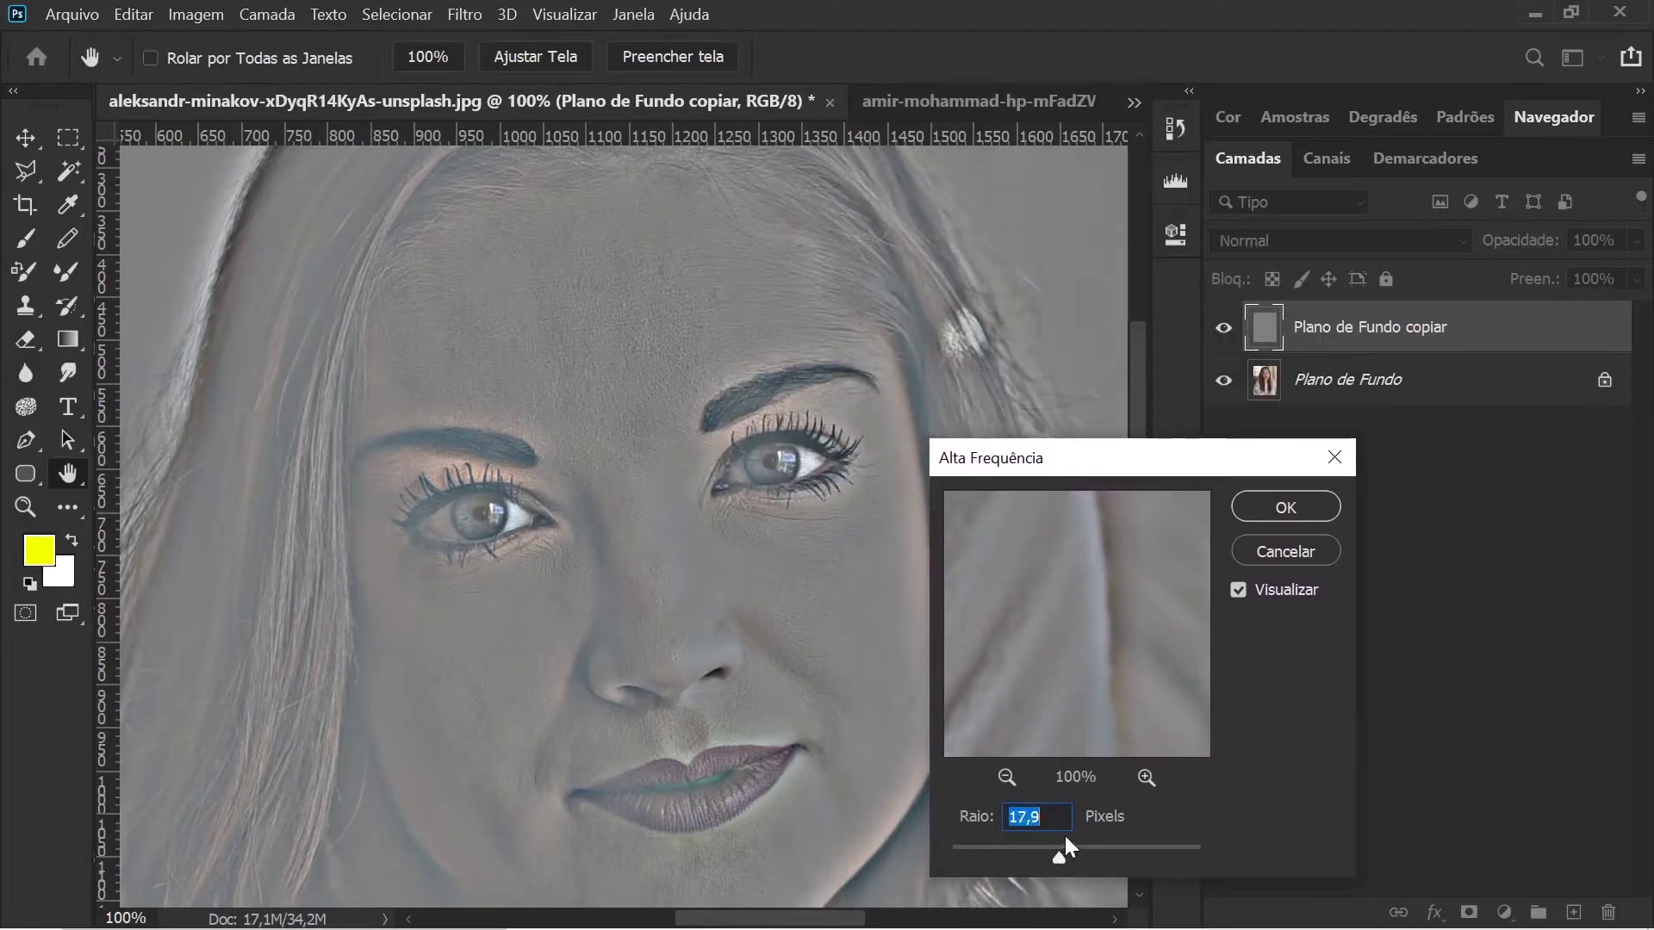
Step: Try High Pass radii from 1,4 to over 10 pixels, settling on 4,3 pixels
drag(1065, 836, 992, 853)
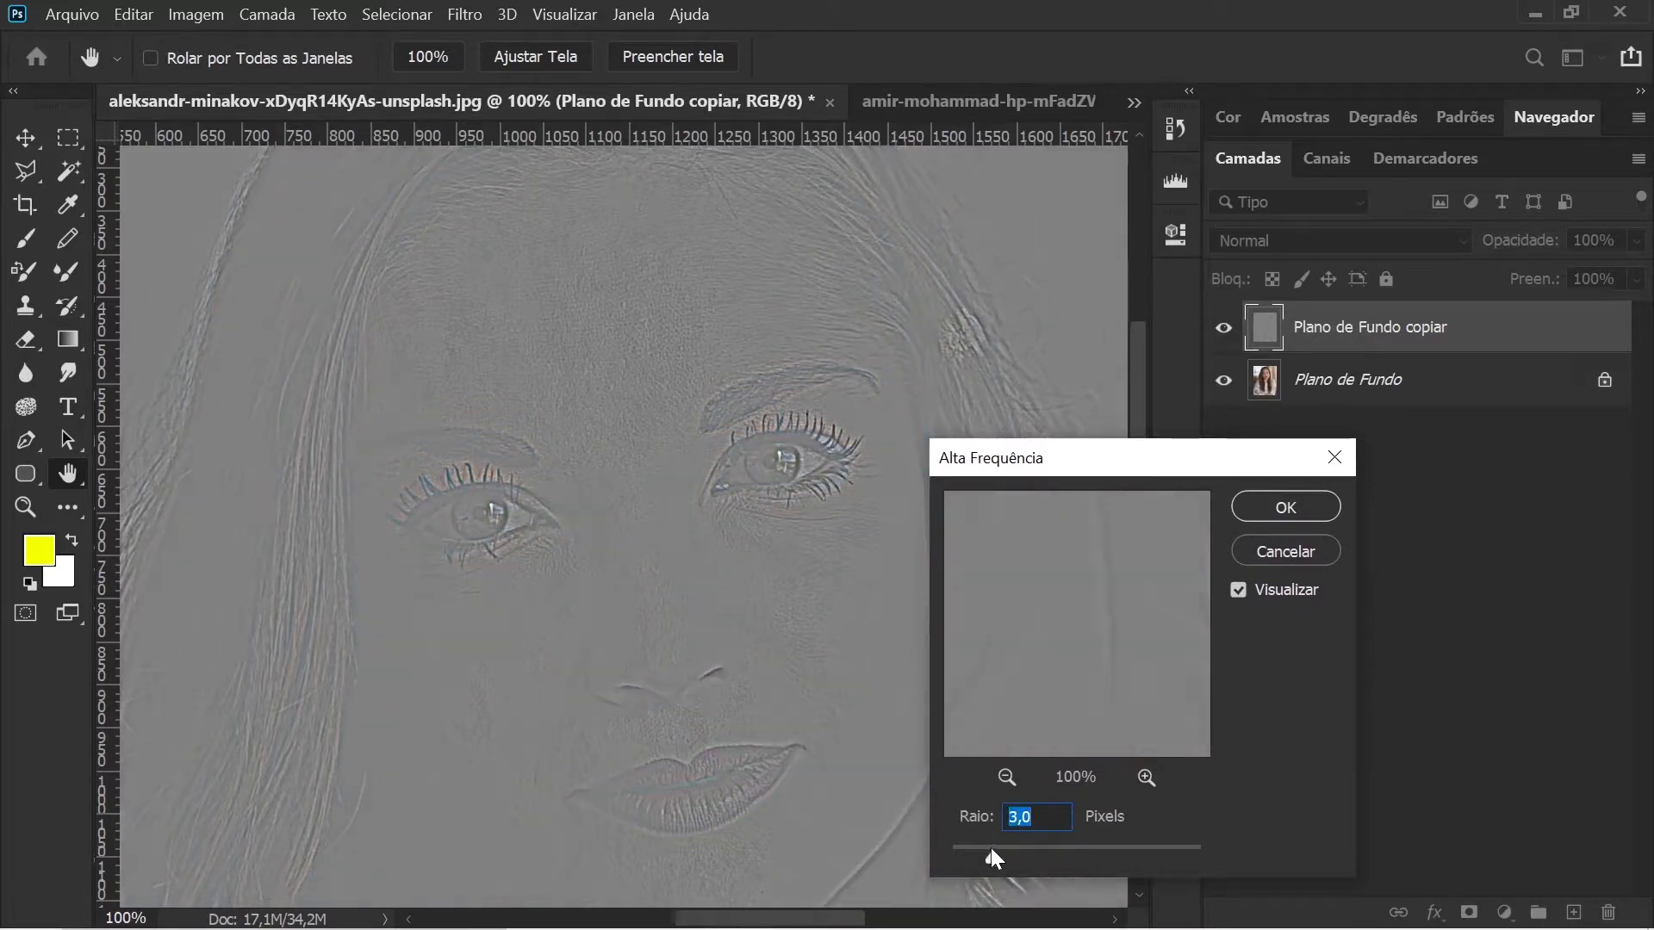
drag(977, 846, 973, 846)
drag(968, 857, 970, 848)
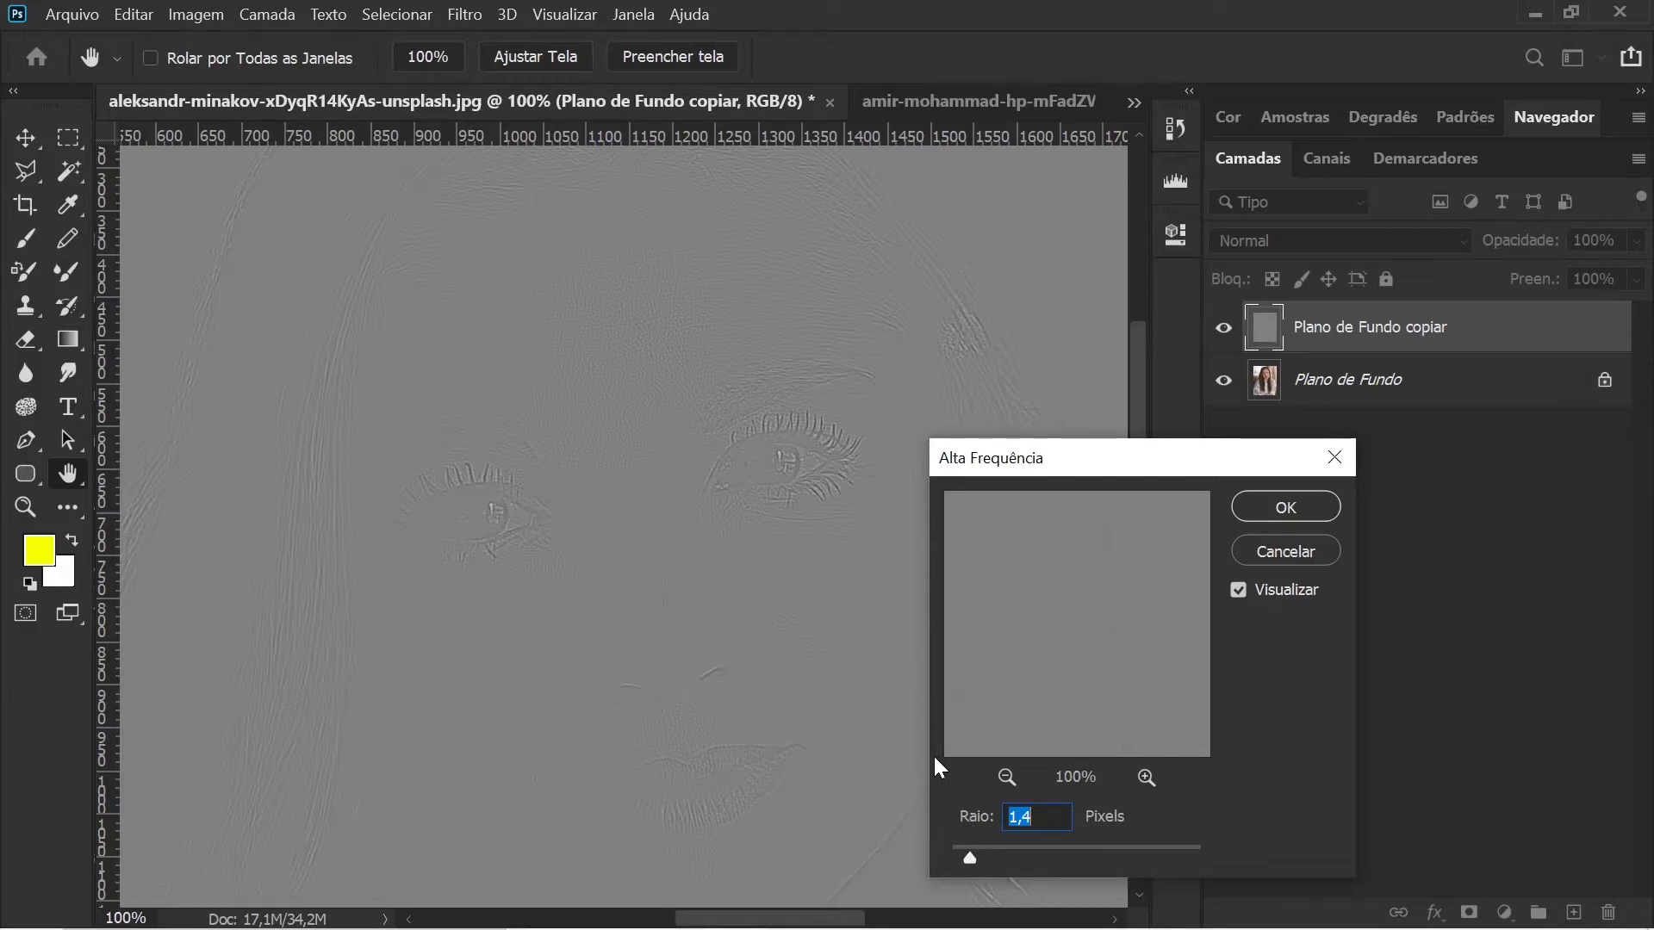
scroll(759, 508, up, 2)
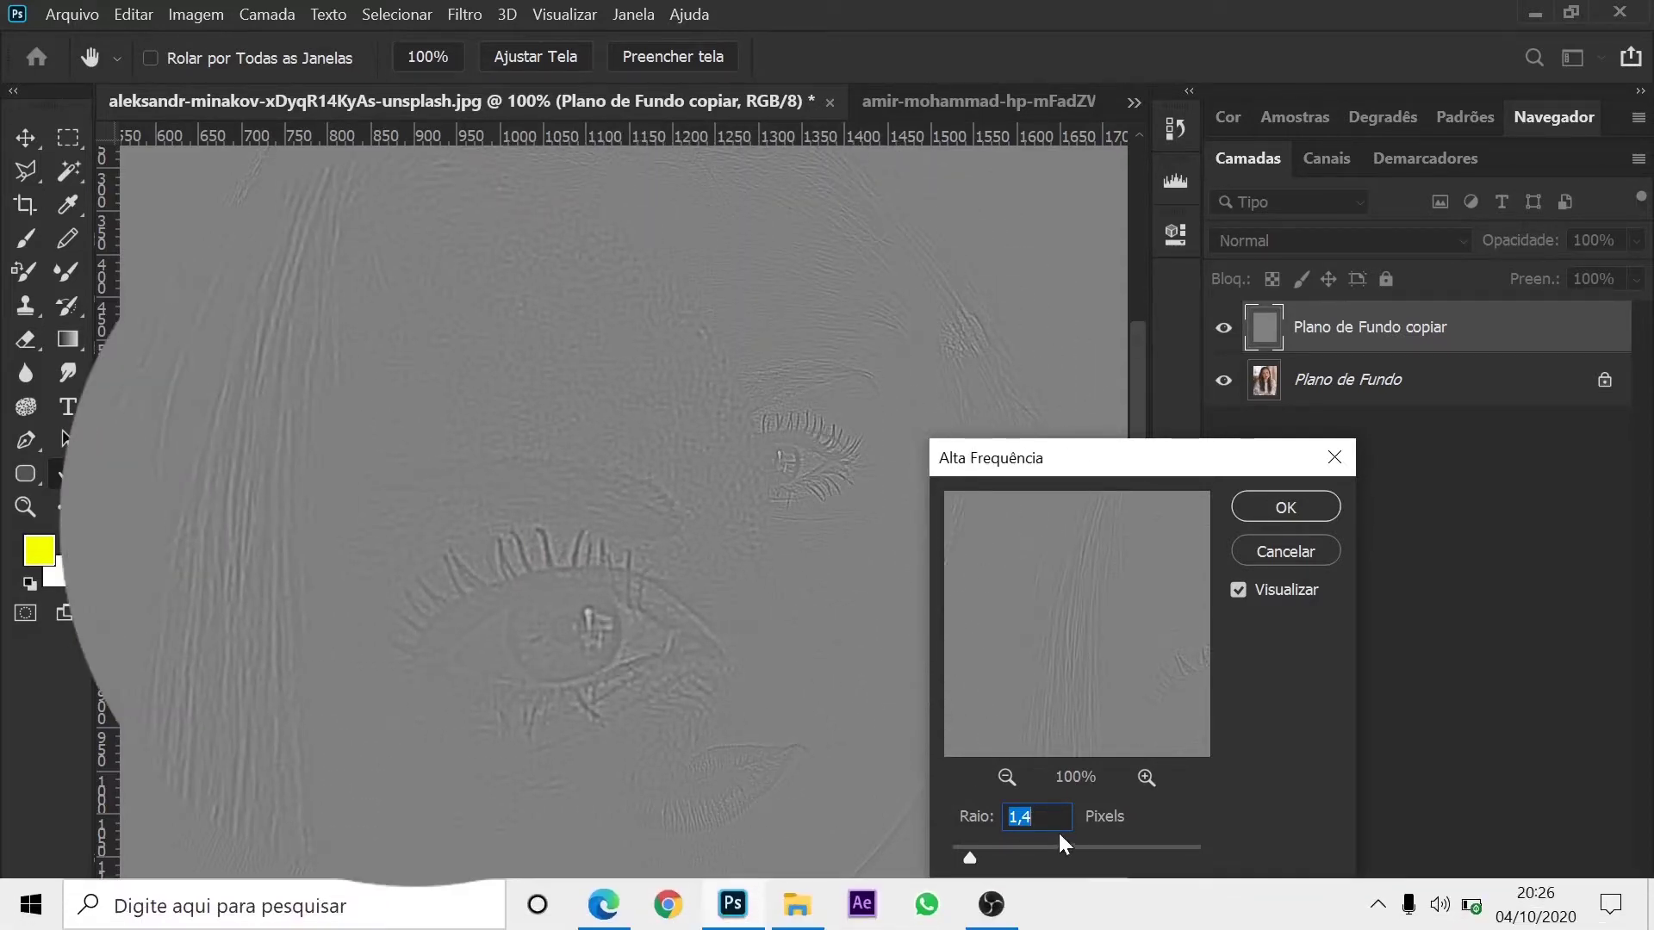
key(Up)
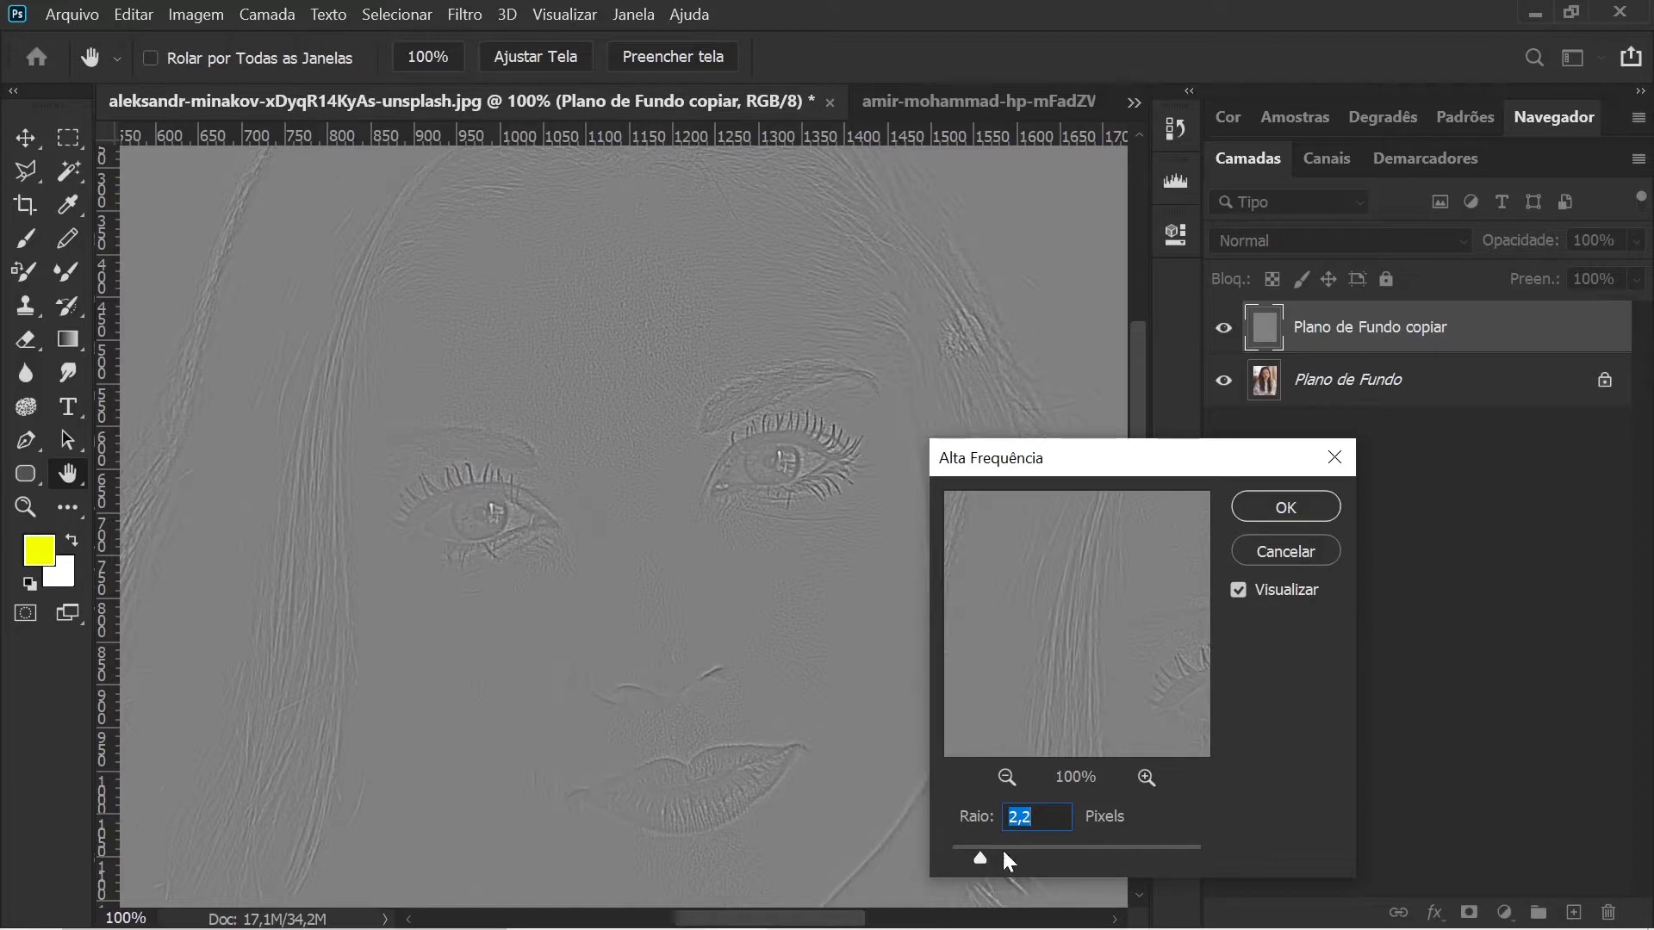
mouse_move(981, 857)
mouse_down()
mouse_move(1095, 858)
mouse_move(1067, 852)
mouse_up()
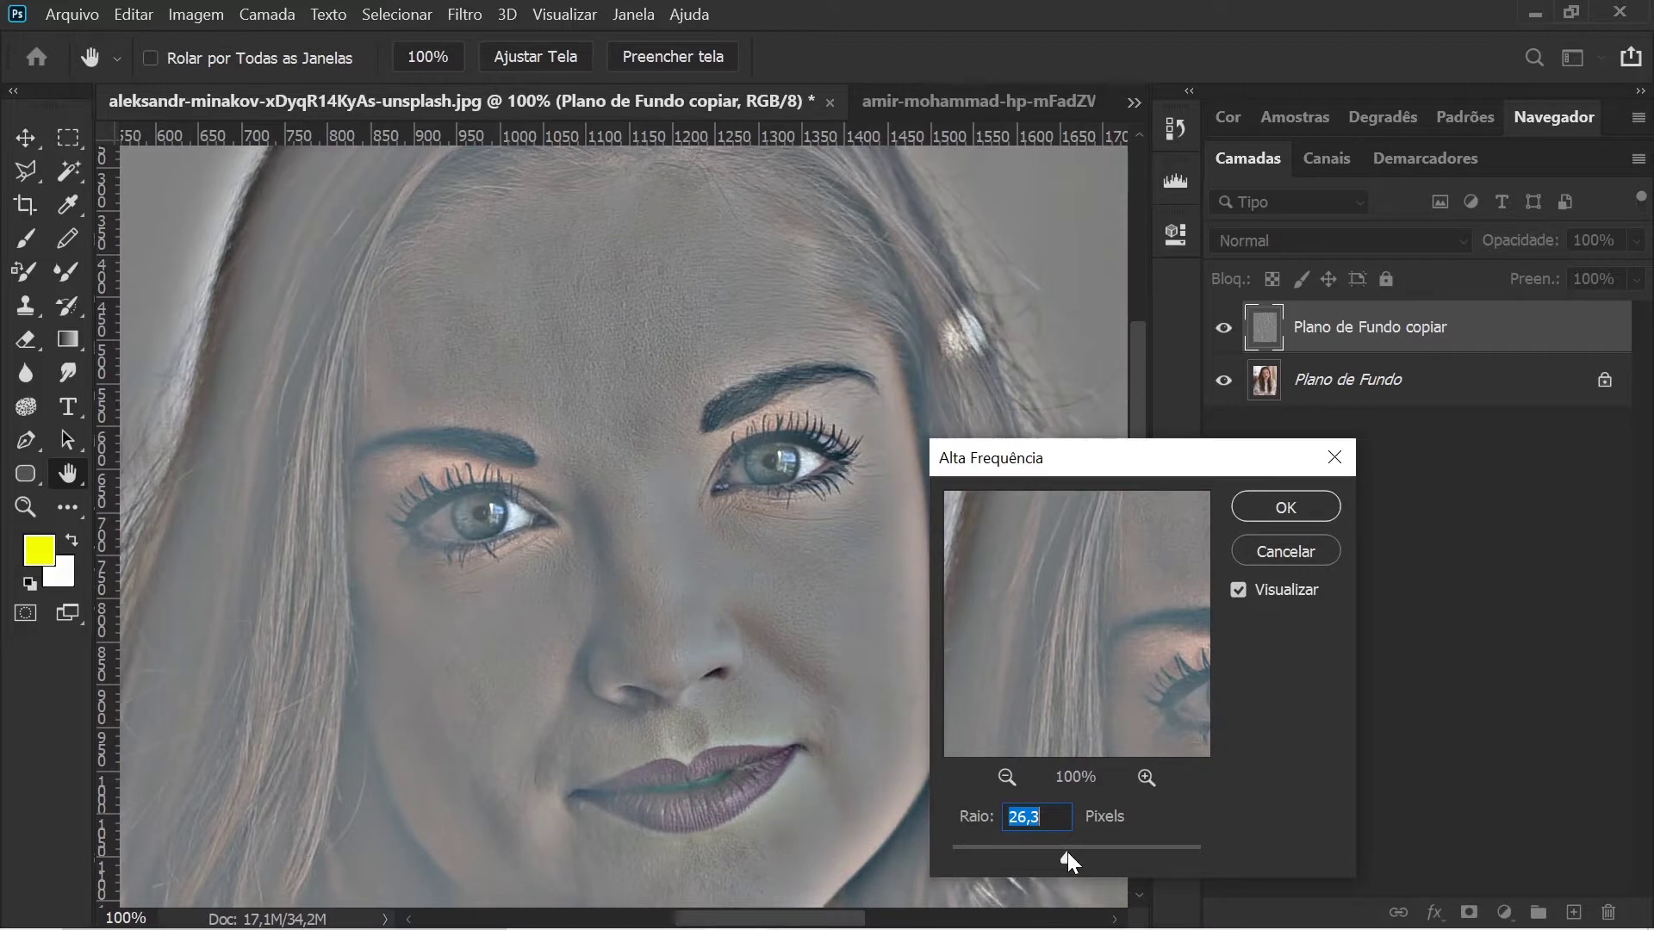
drag(1067, 852, 1052, 849)
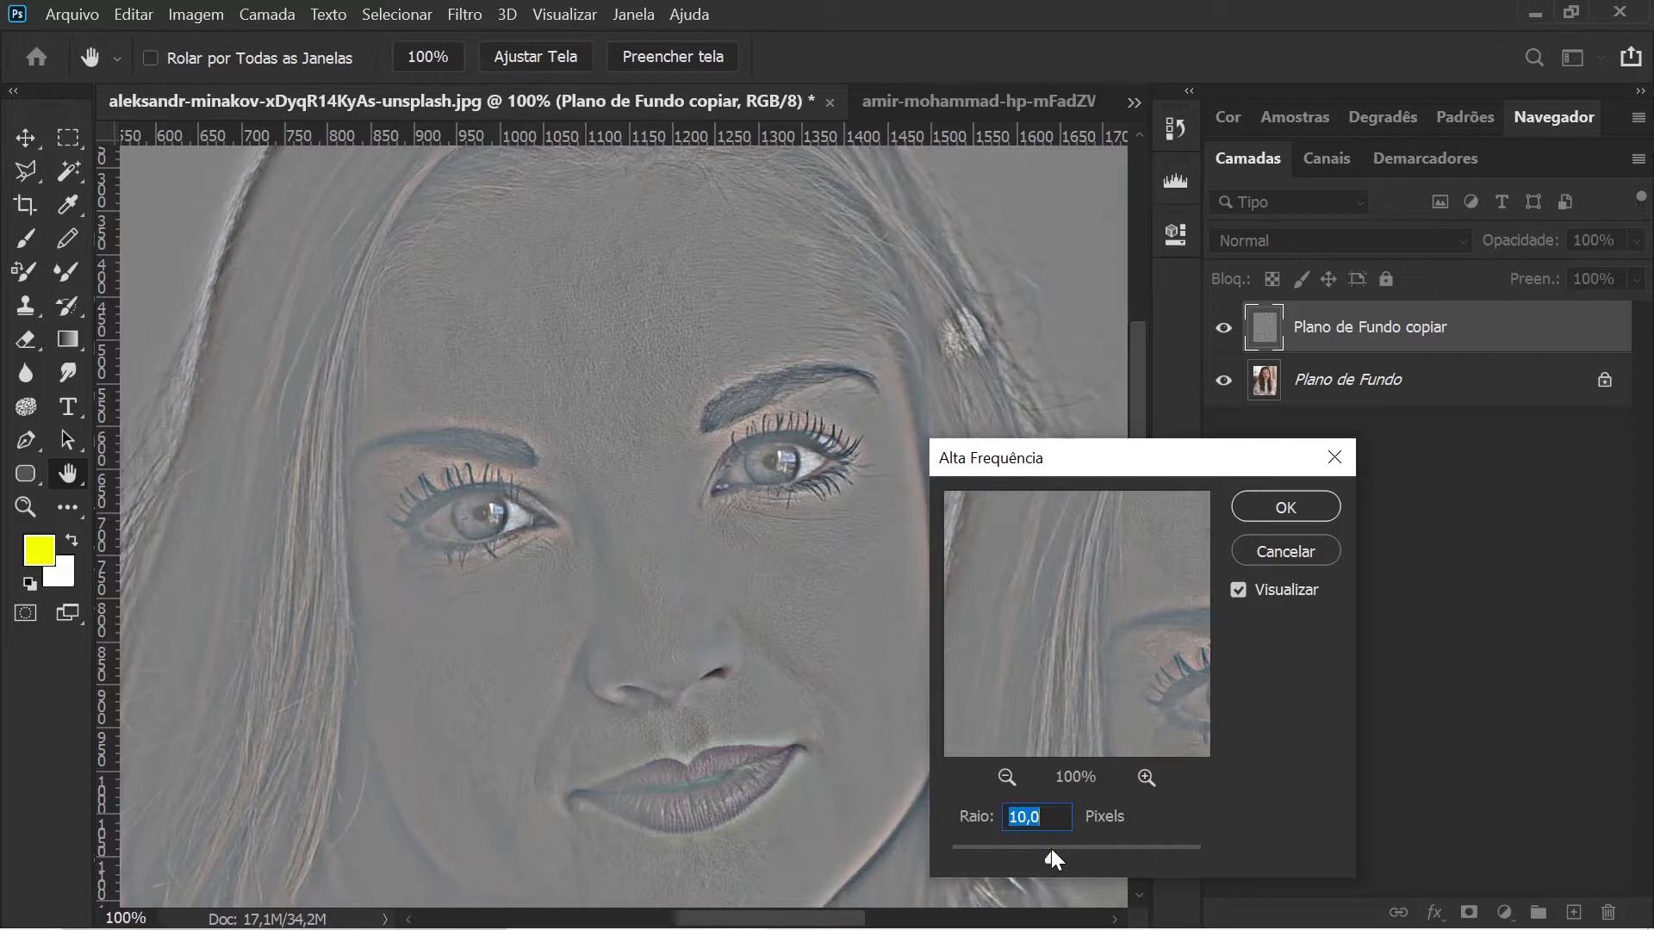
key(Down)
key(Down)
key(Down)
key(Down)
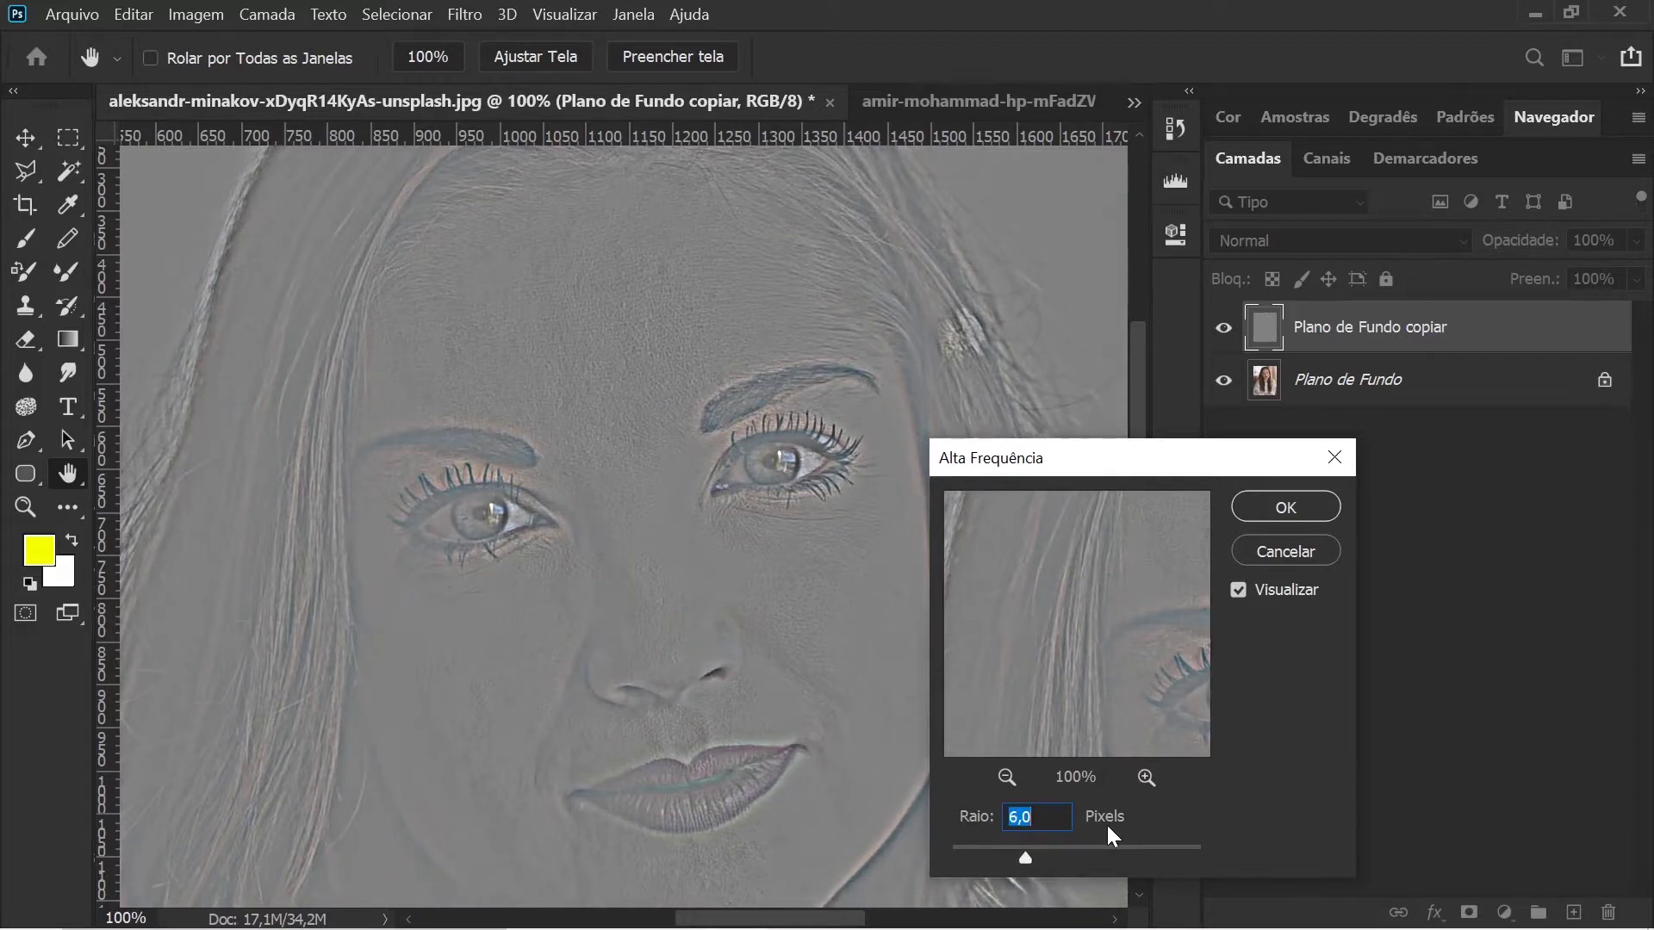
key(Down)
key(Down)
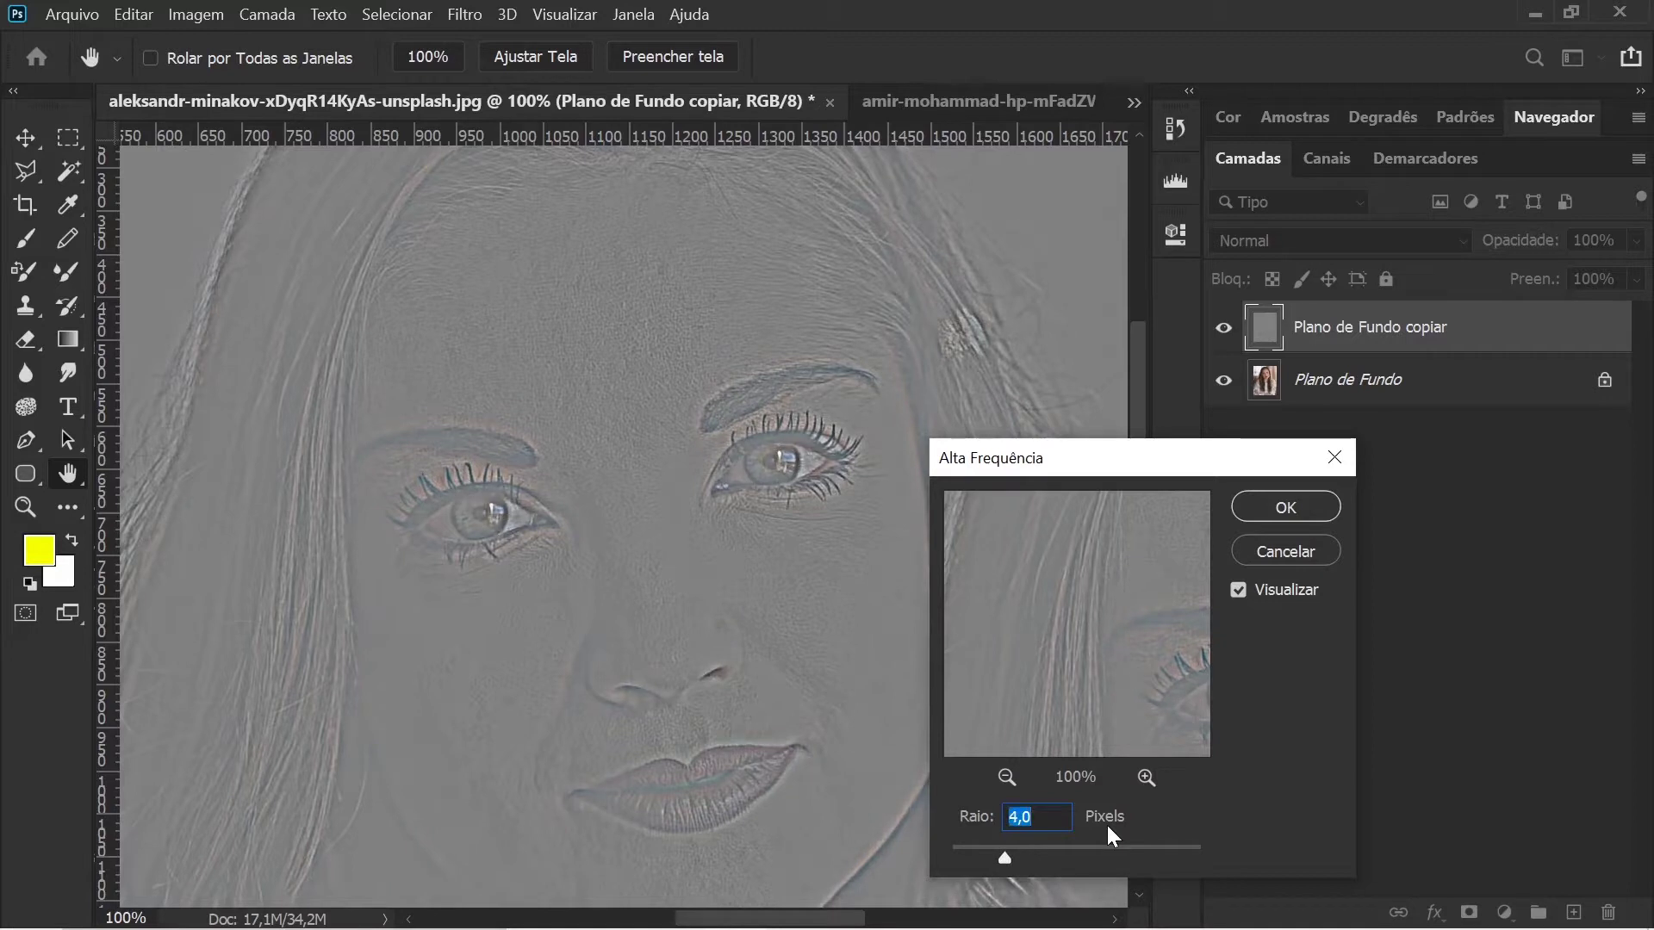
key(Up)
key(Down)
key(Down)
key(Down)
key(Down)
key(Down)
key(Down)
key(Down)
key(Down)
key(Down)
Step: Confirm High Pass and set Plano de Fundo copiar's blend mode to Sobrepor (Overlay)
key(Return)
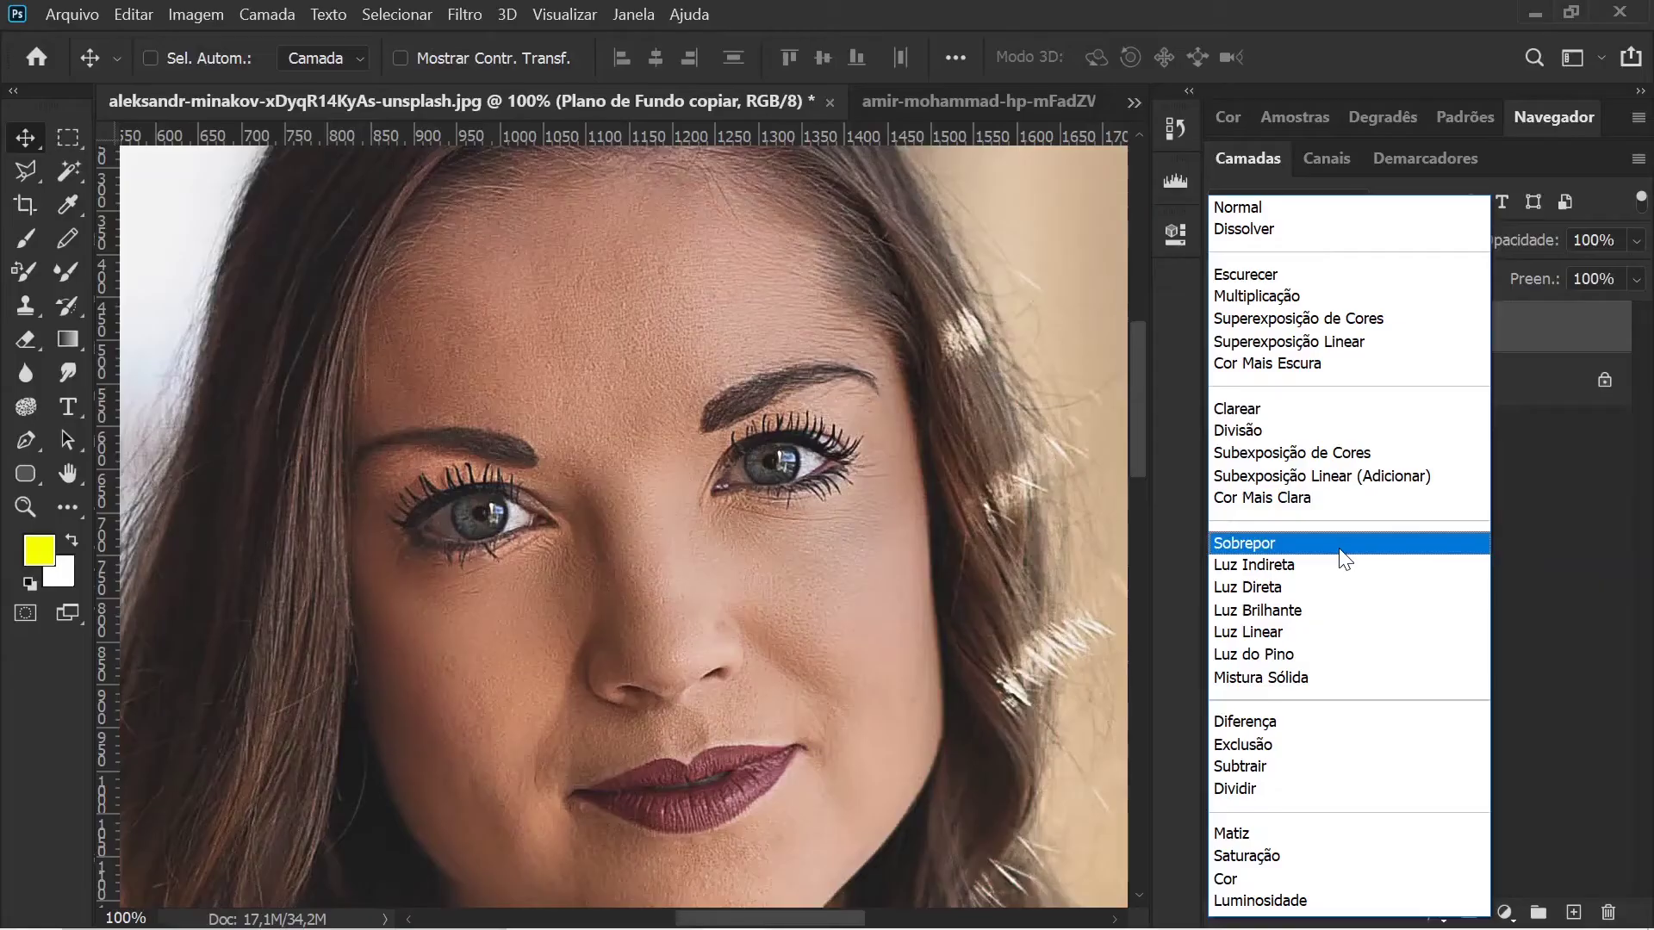
click(1344, 558)
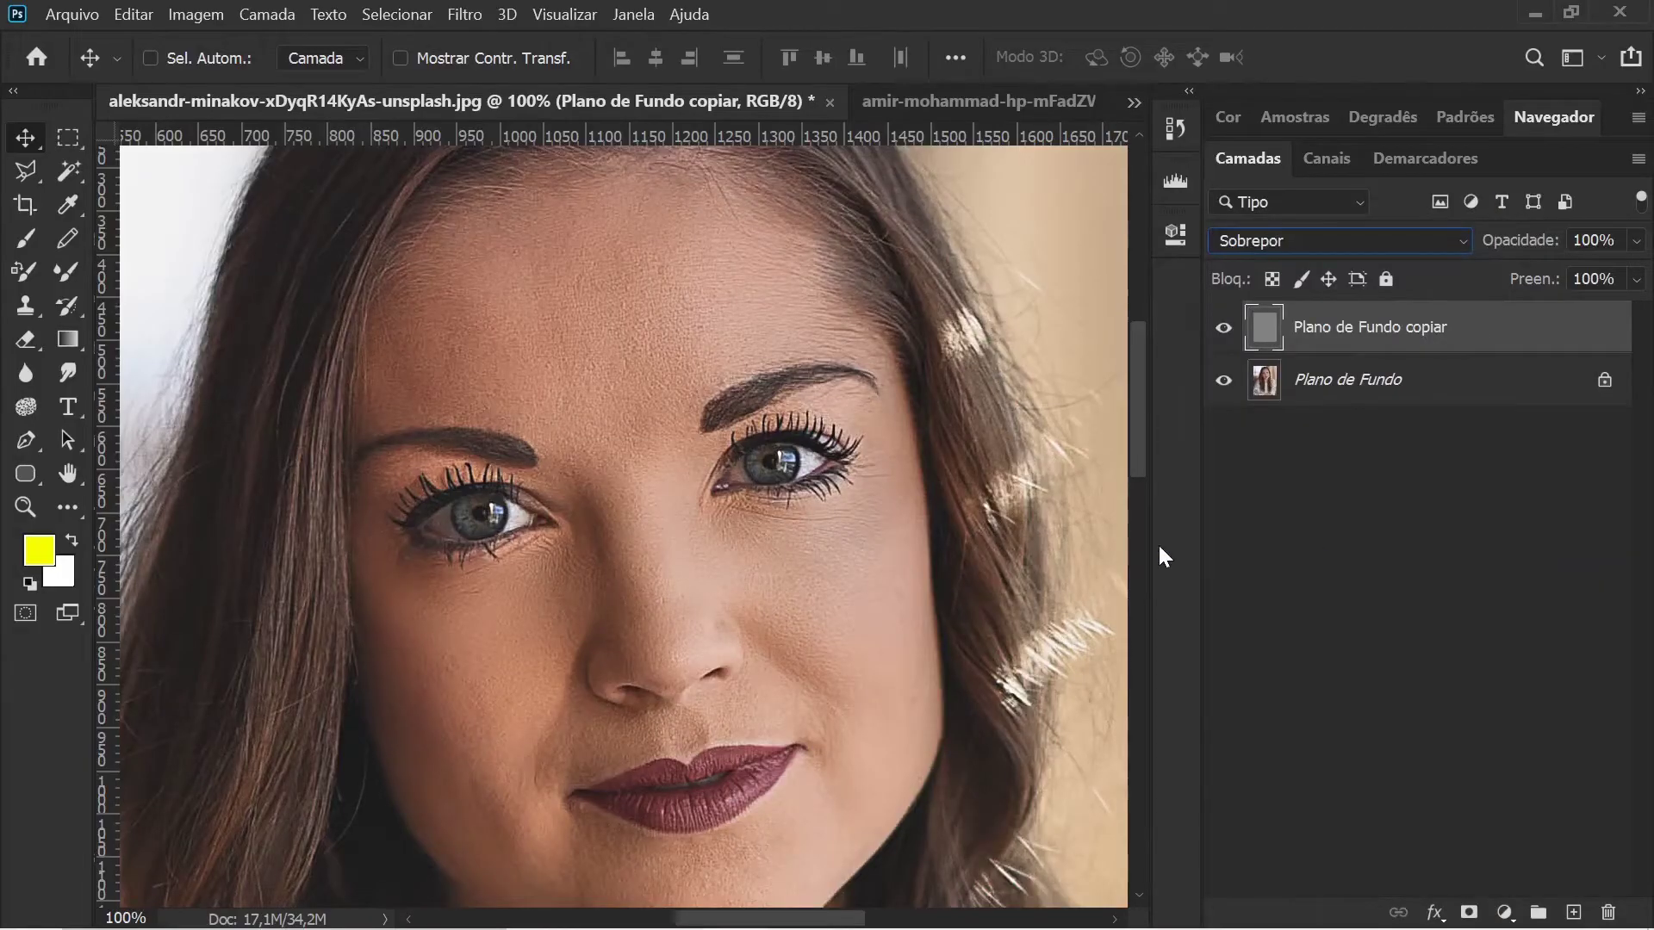
Step: Inspect the sharpened eyes and forehead, zooming out and back to 100% near the nose
drag(569, 483, 629, 468)
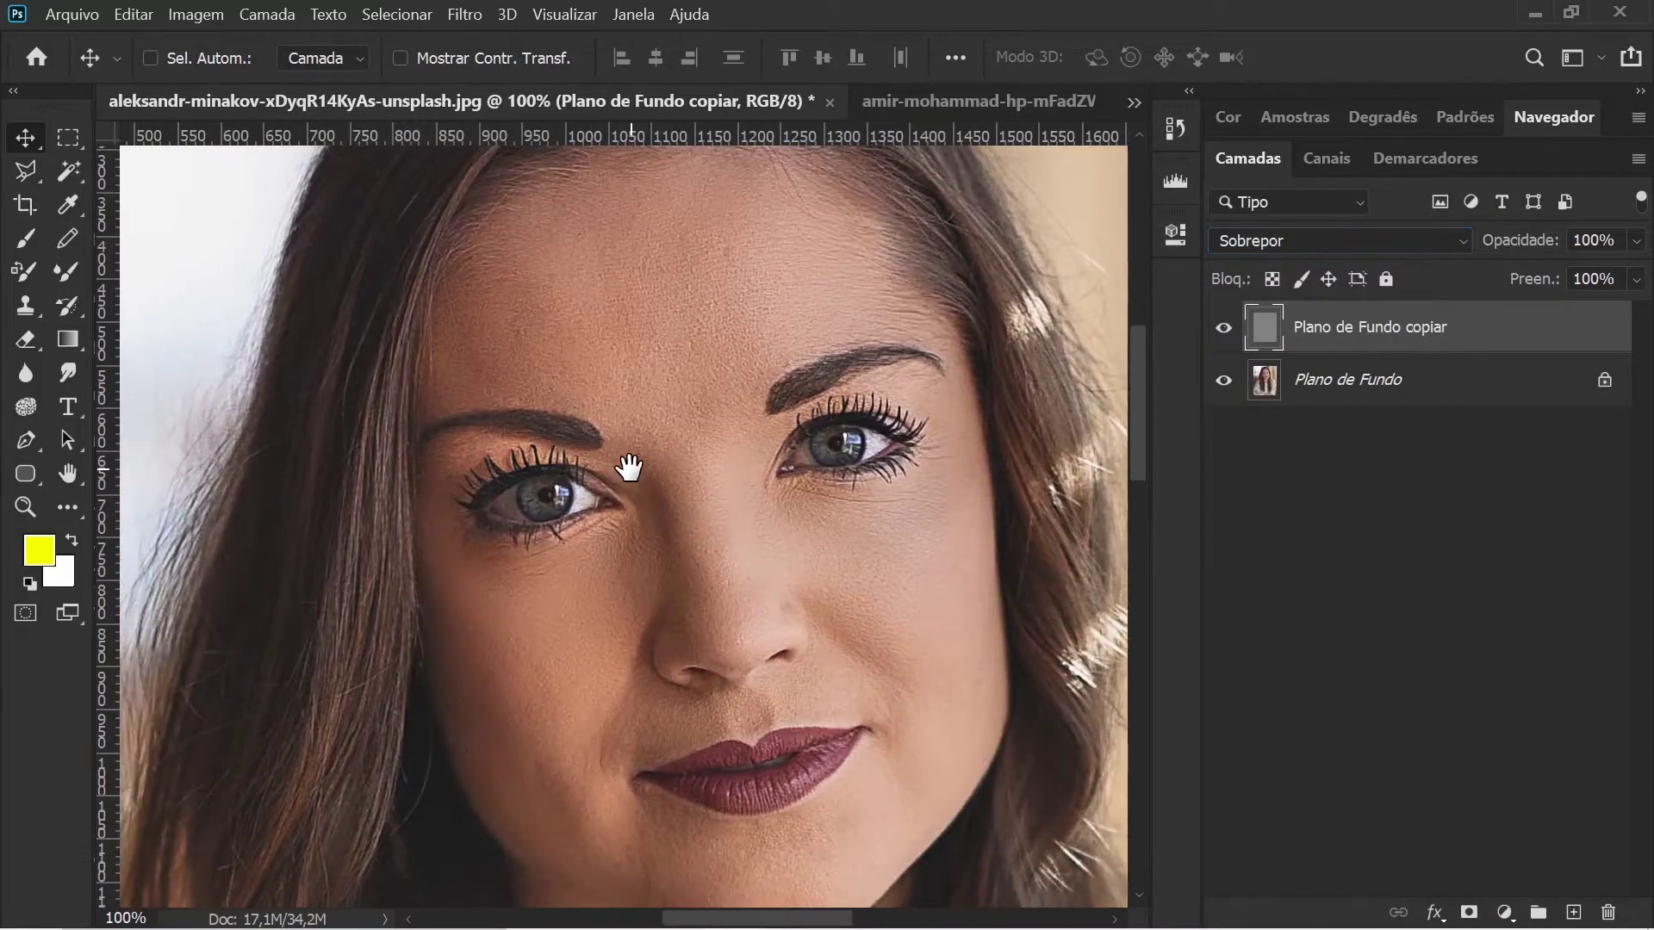
drag(630, 326, 665, 334)
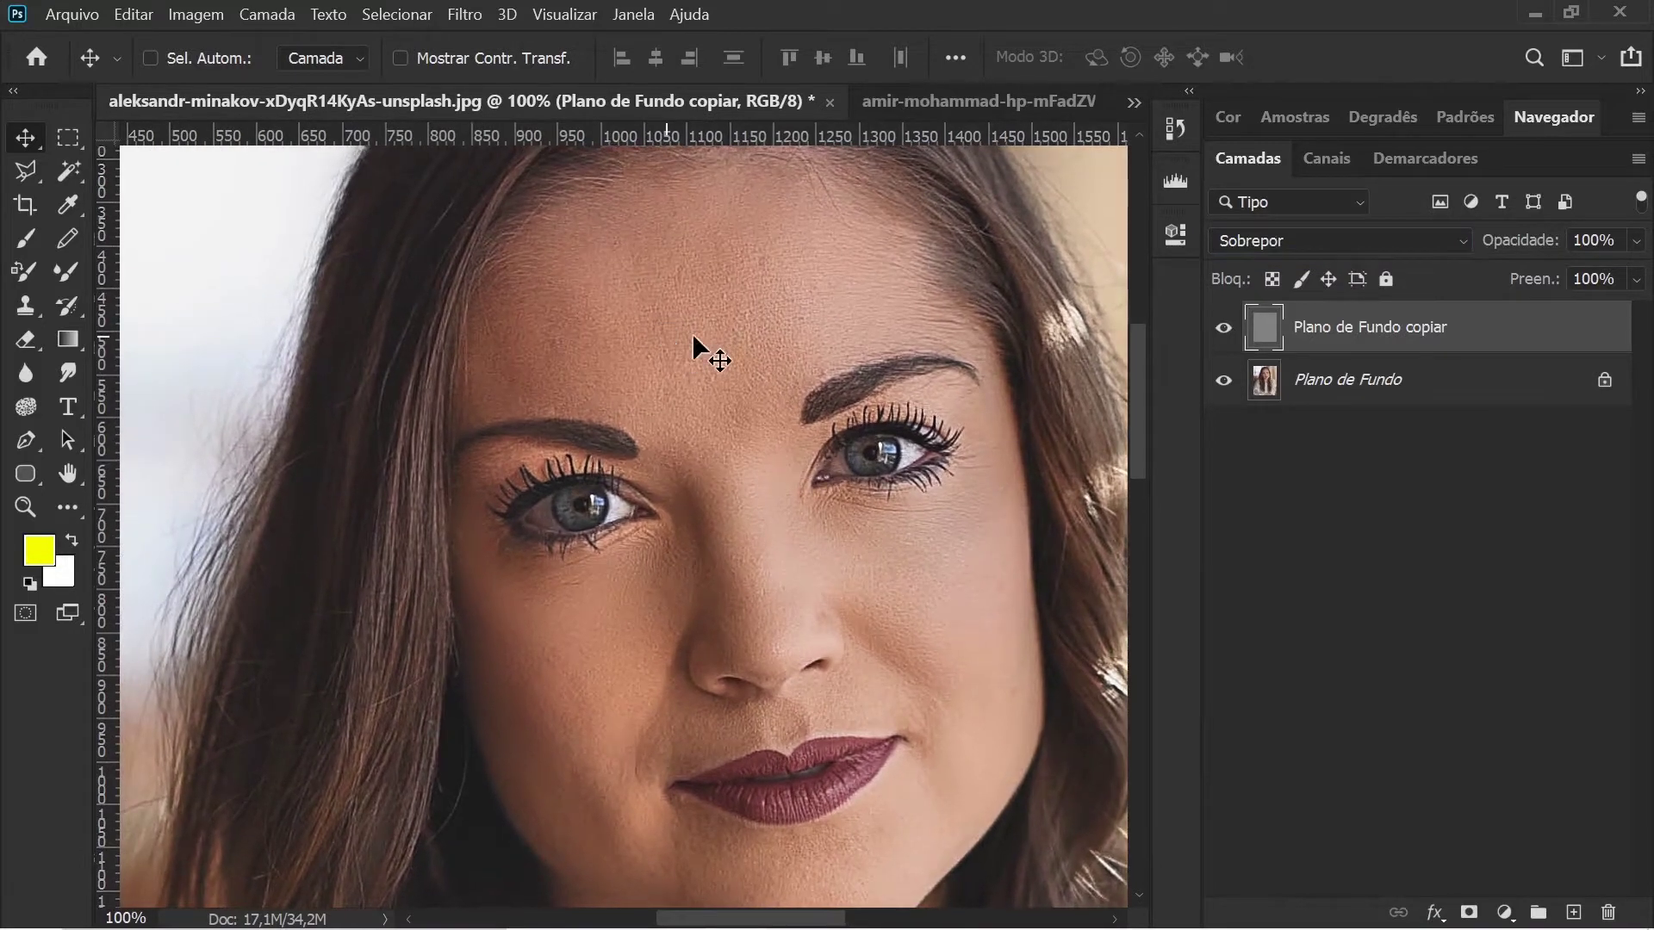
drag(674, 521, 646, 425)
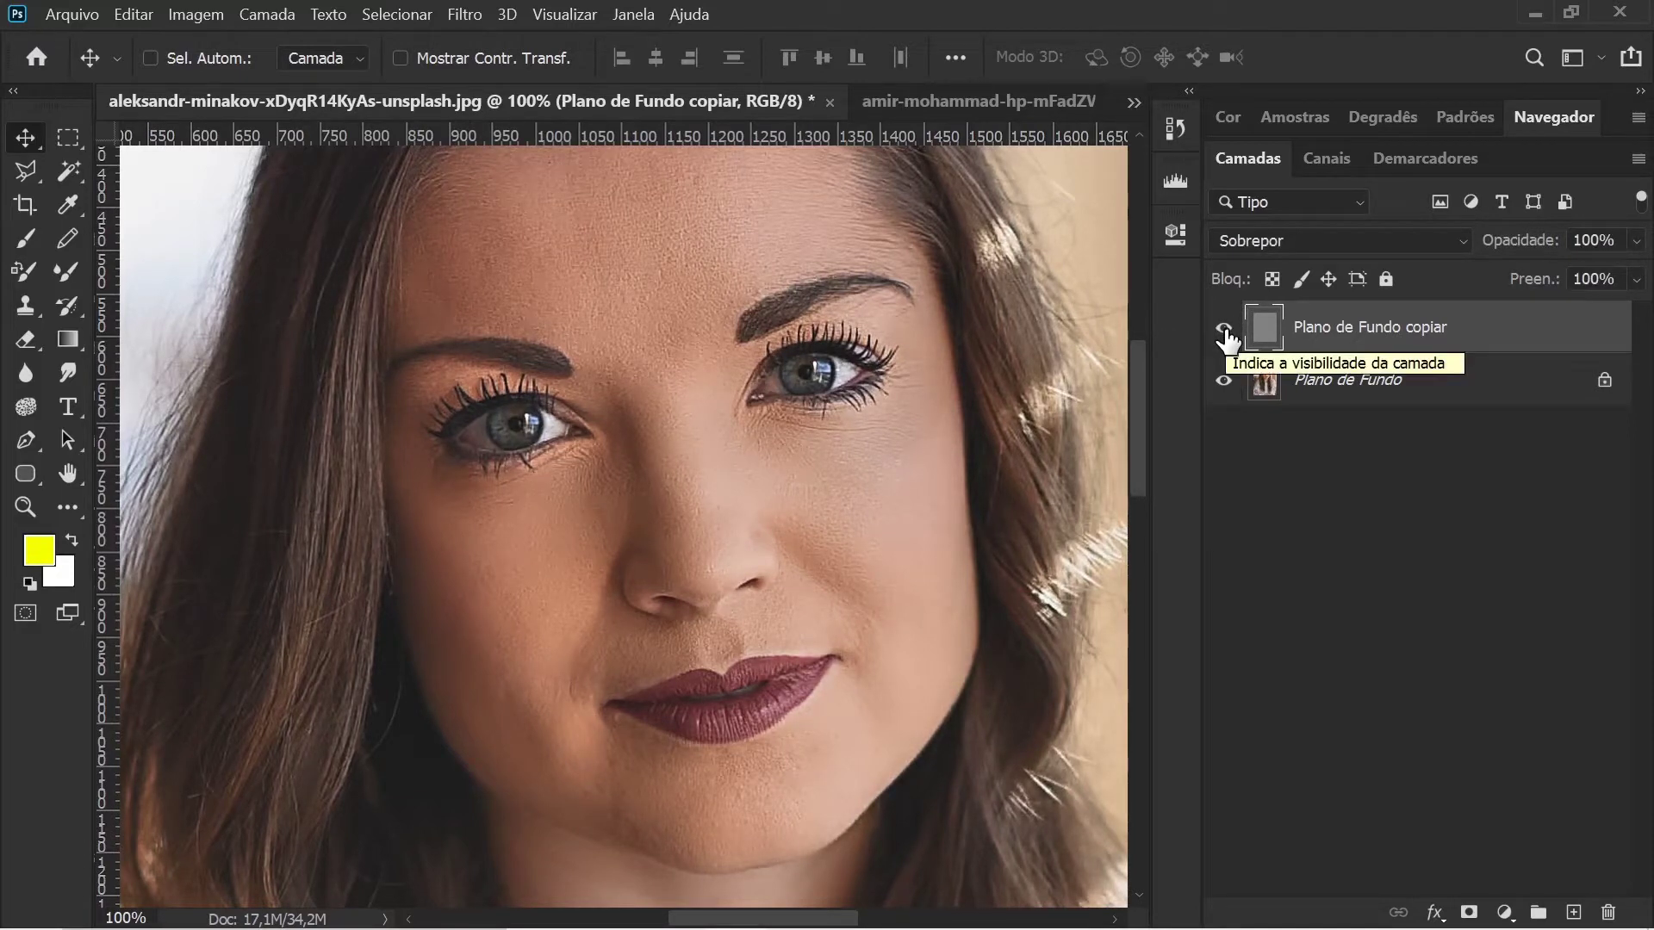
key(z)
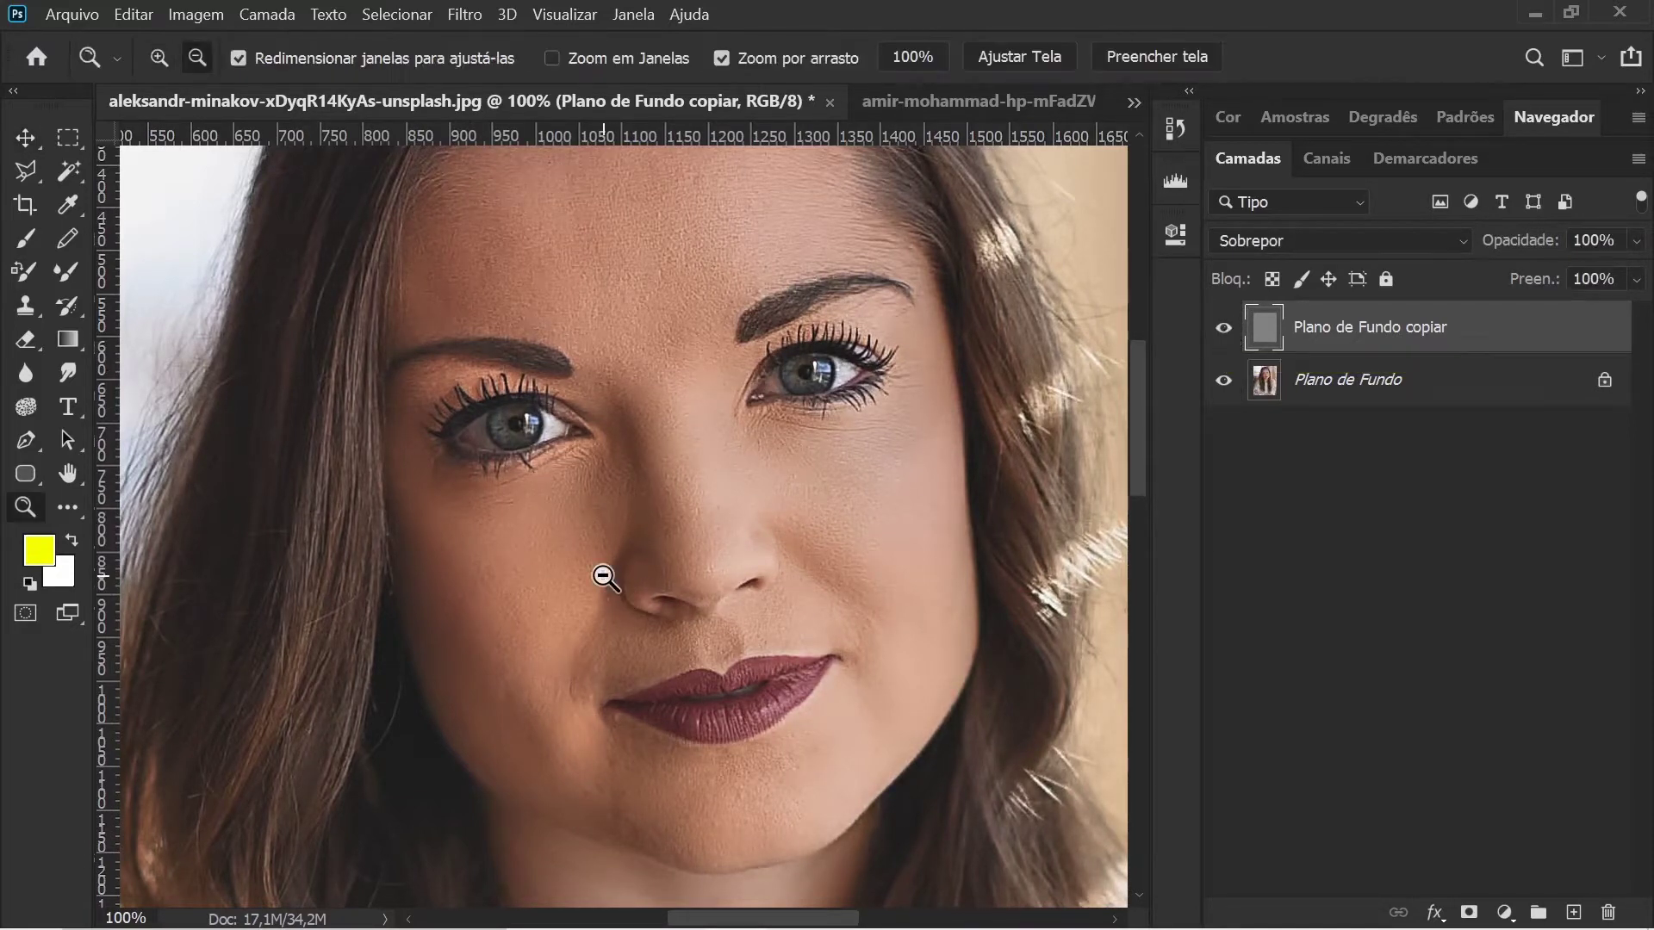
alt+click(601, 573)
mouse_move(602, 579)
mouse_down()
mouse_move(616, 398)
mouse_move(596, 607)
mouse_up()
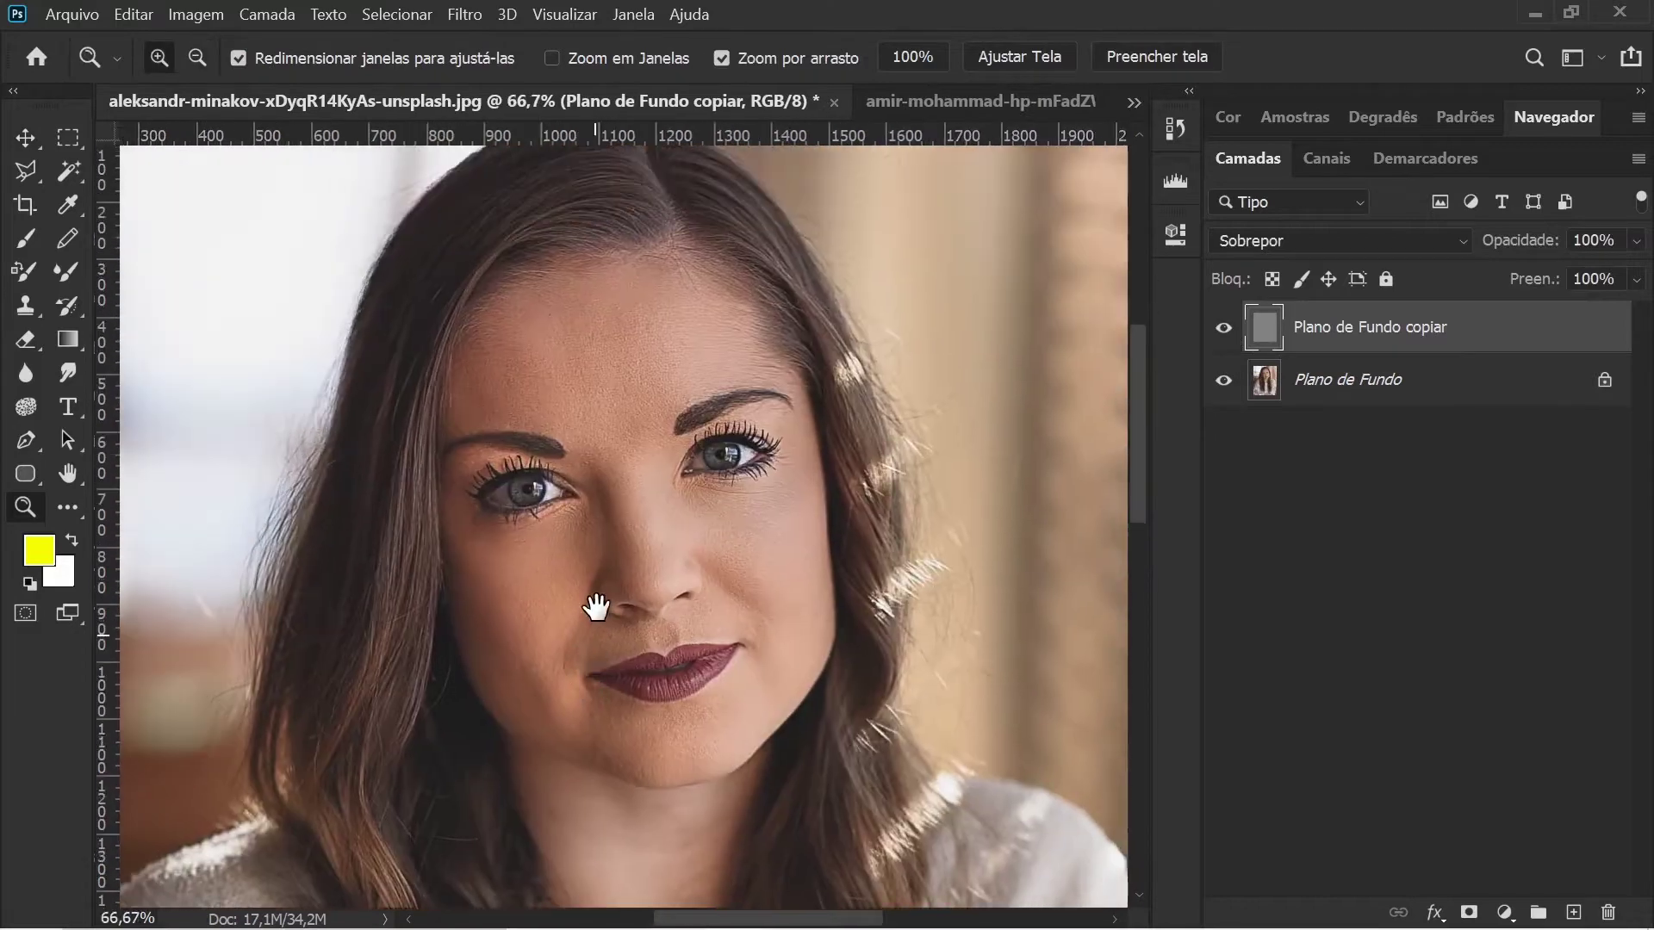
click(632, 559)
drag(841, 467, 822, 485)
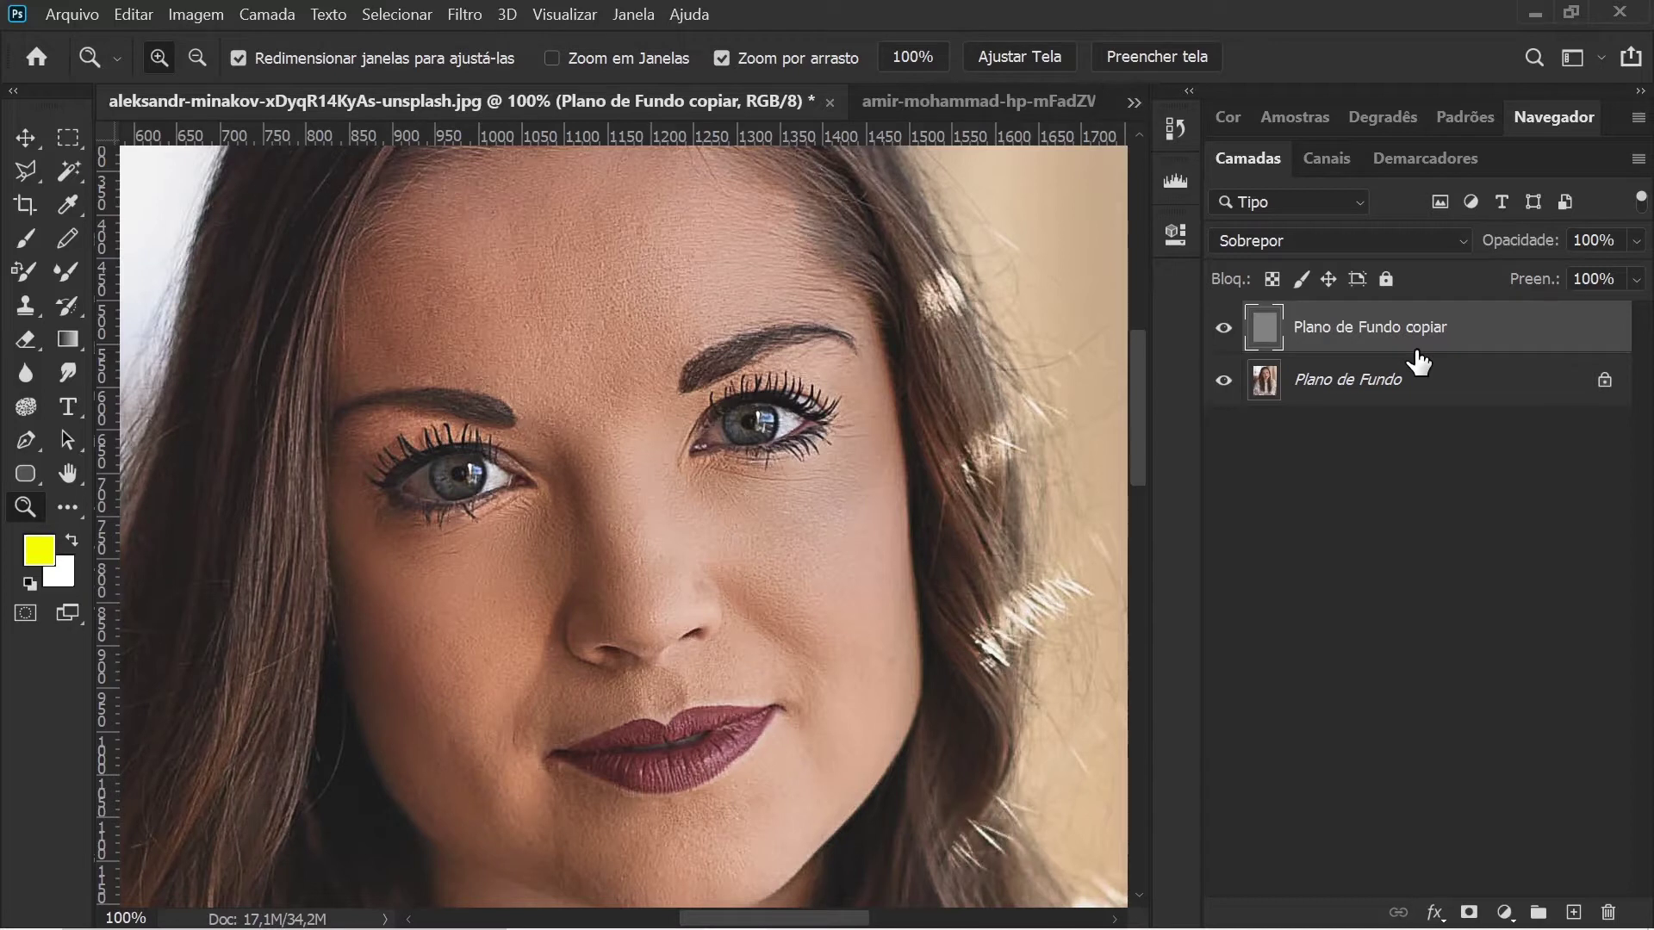
Step: Duplicate the high-pass layer into Plano de Fundo copiar 2 and inspect the sweater, hand and face
key(v)
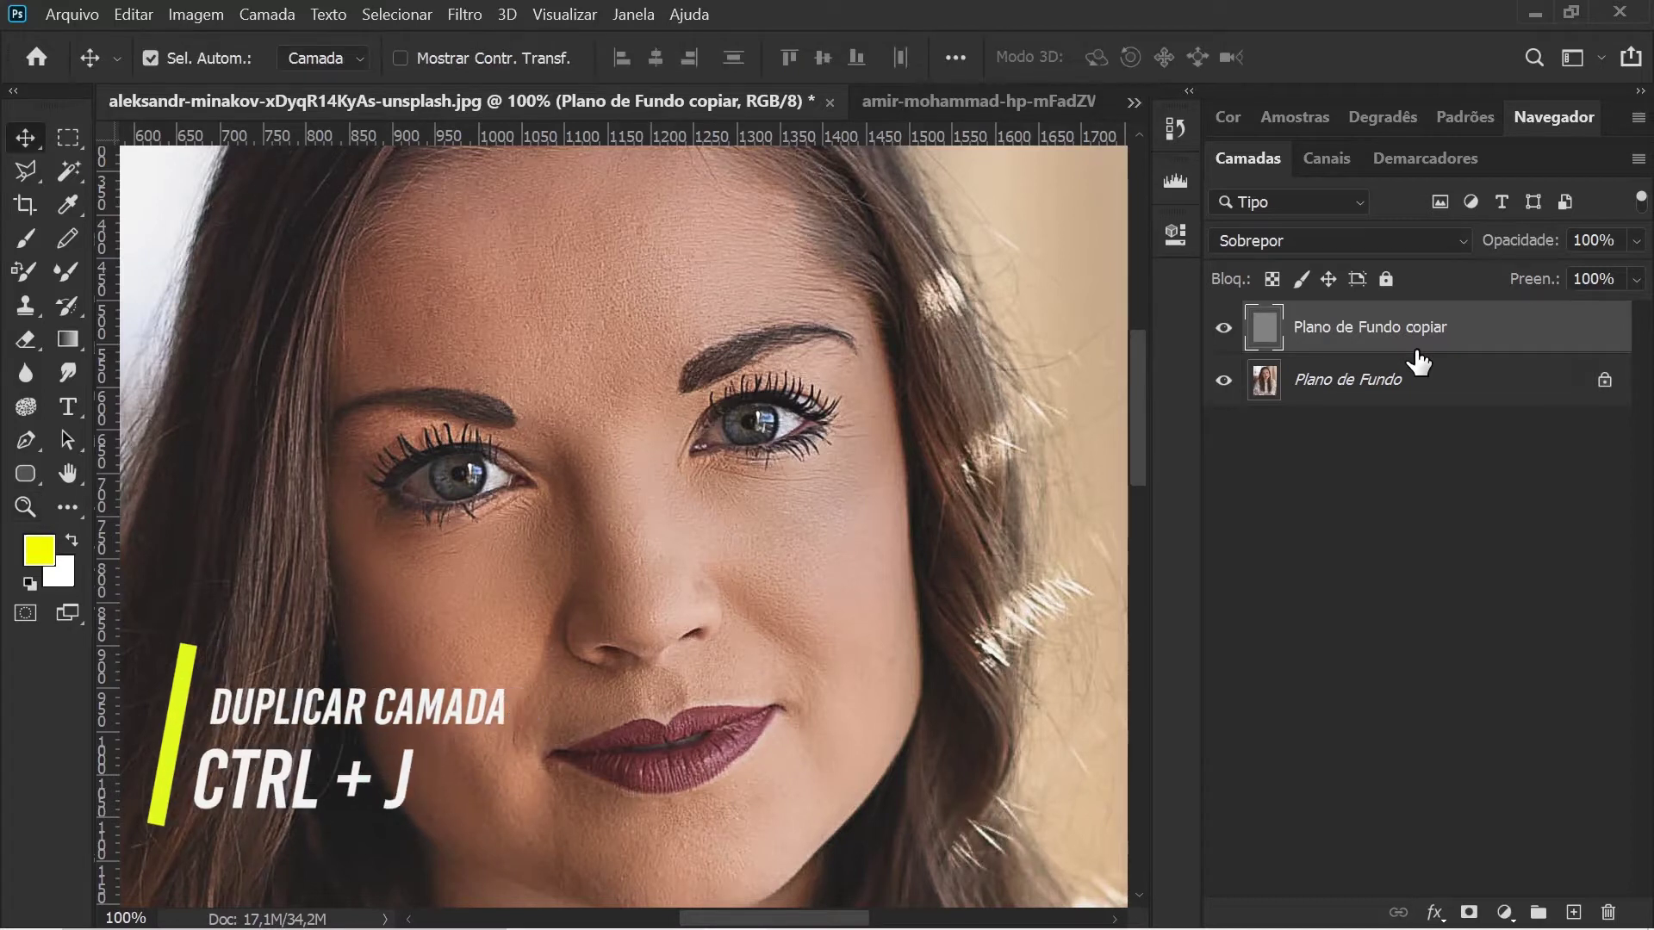
key(ctrl+j)
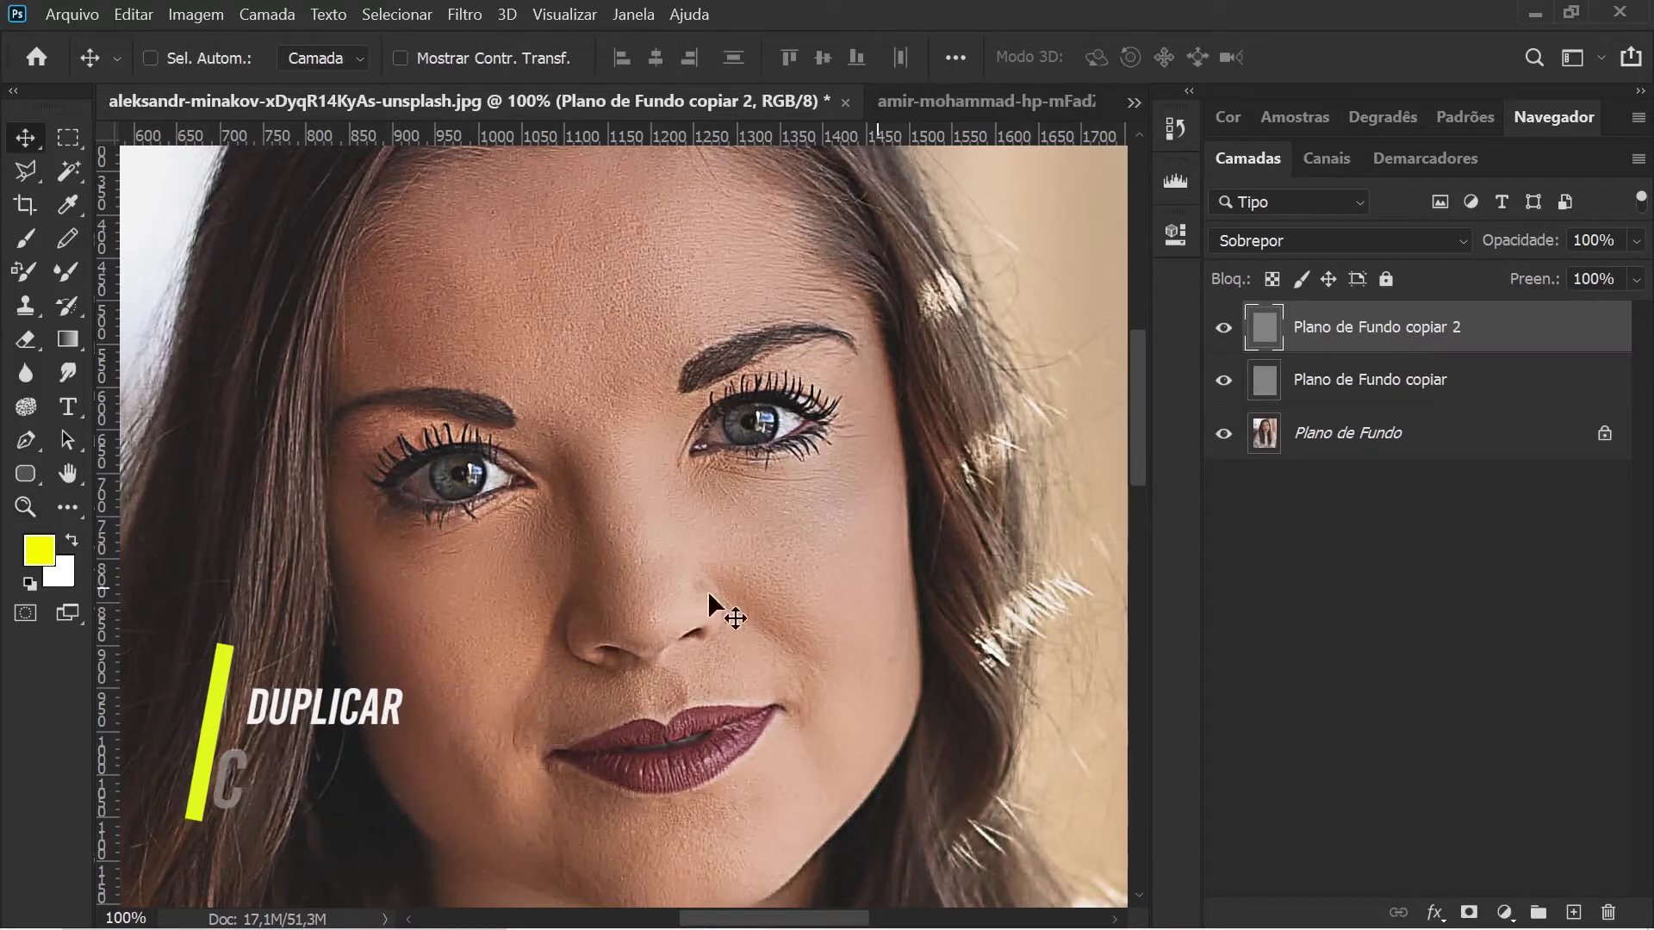
key(z)
alt+click(702, 580)
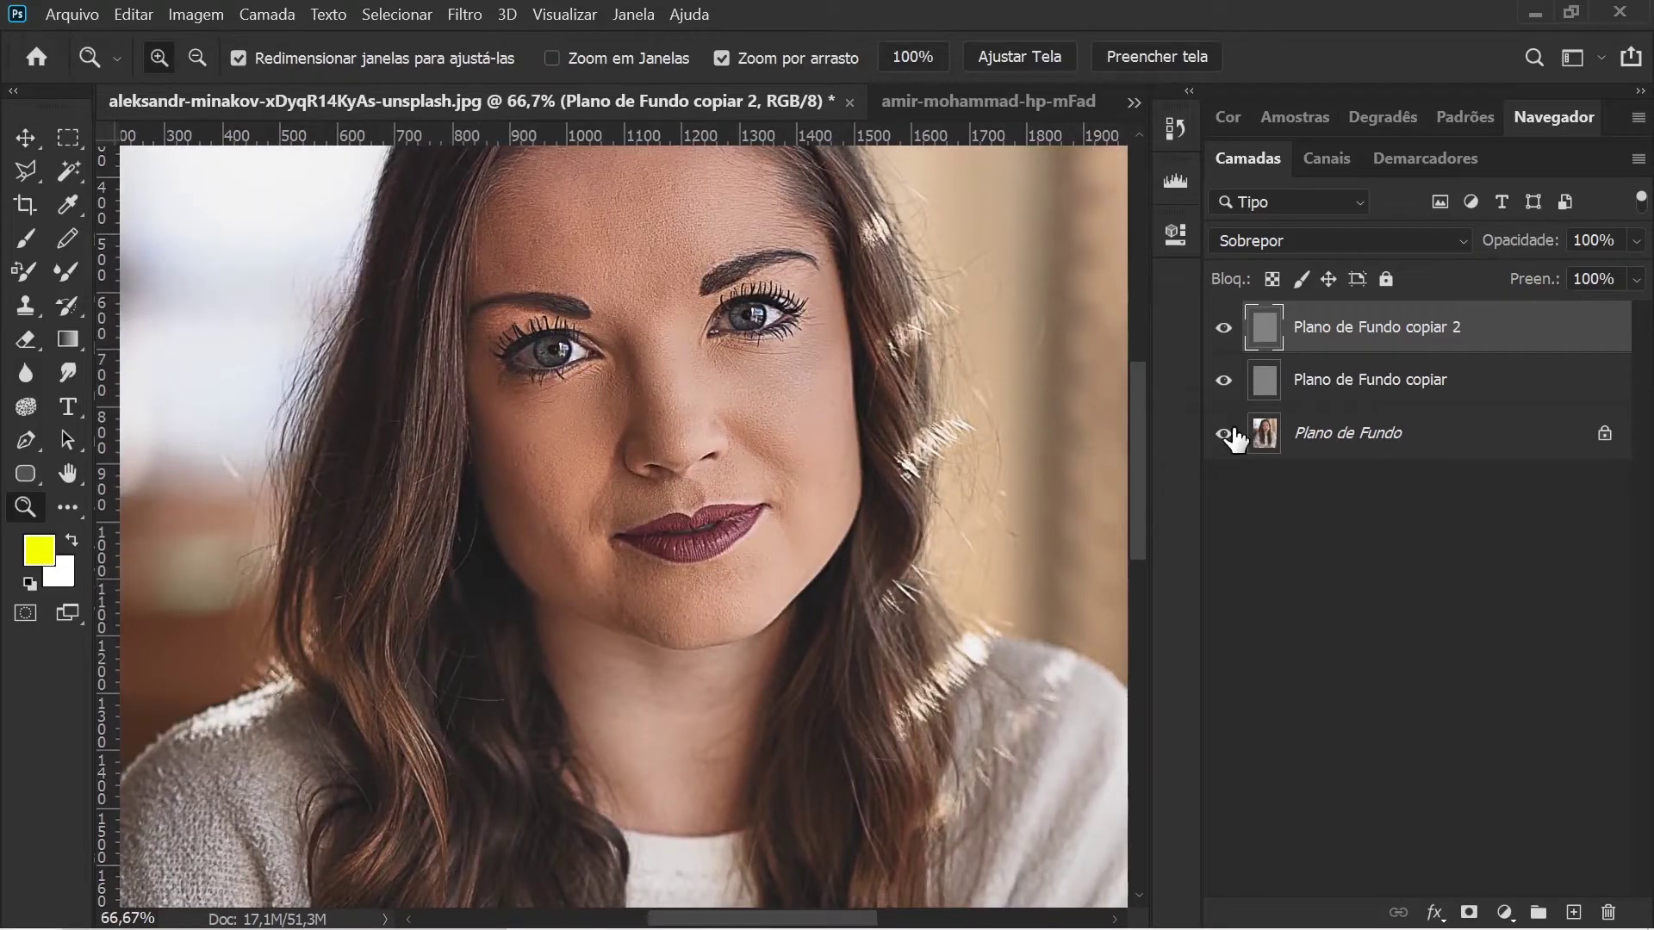
drag(498, 628, 646, 414)
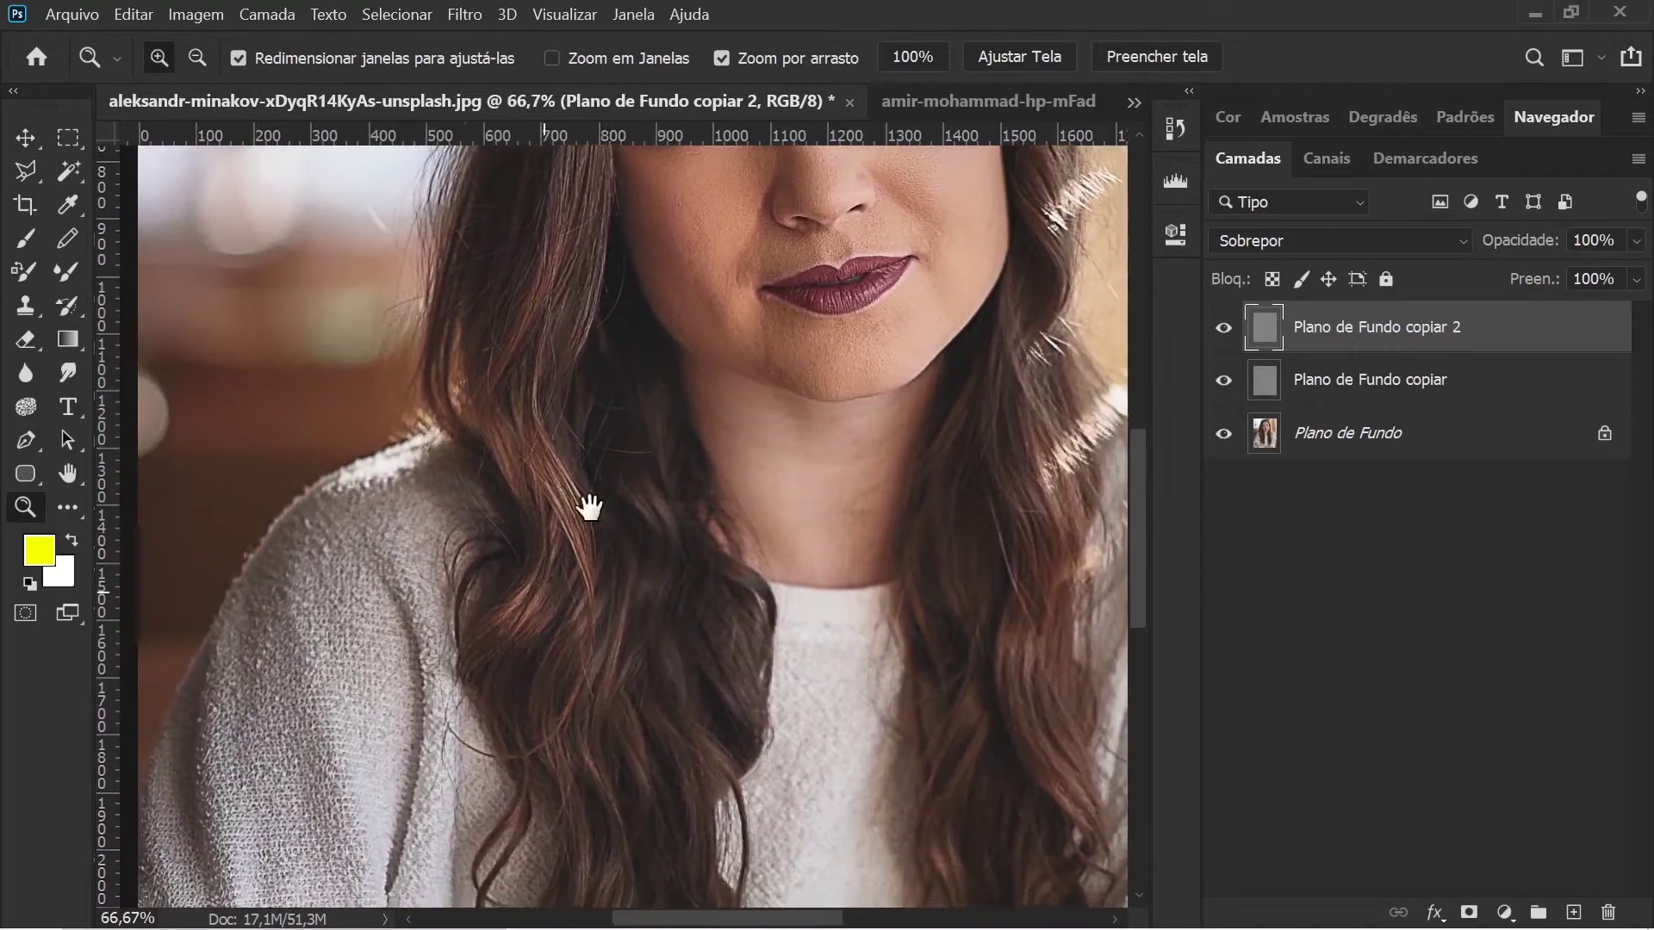
drag(585, 503, 639, 455)
click(529, 626)
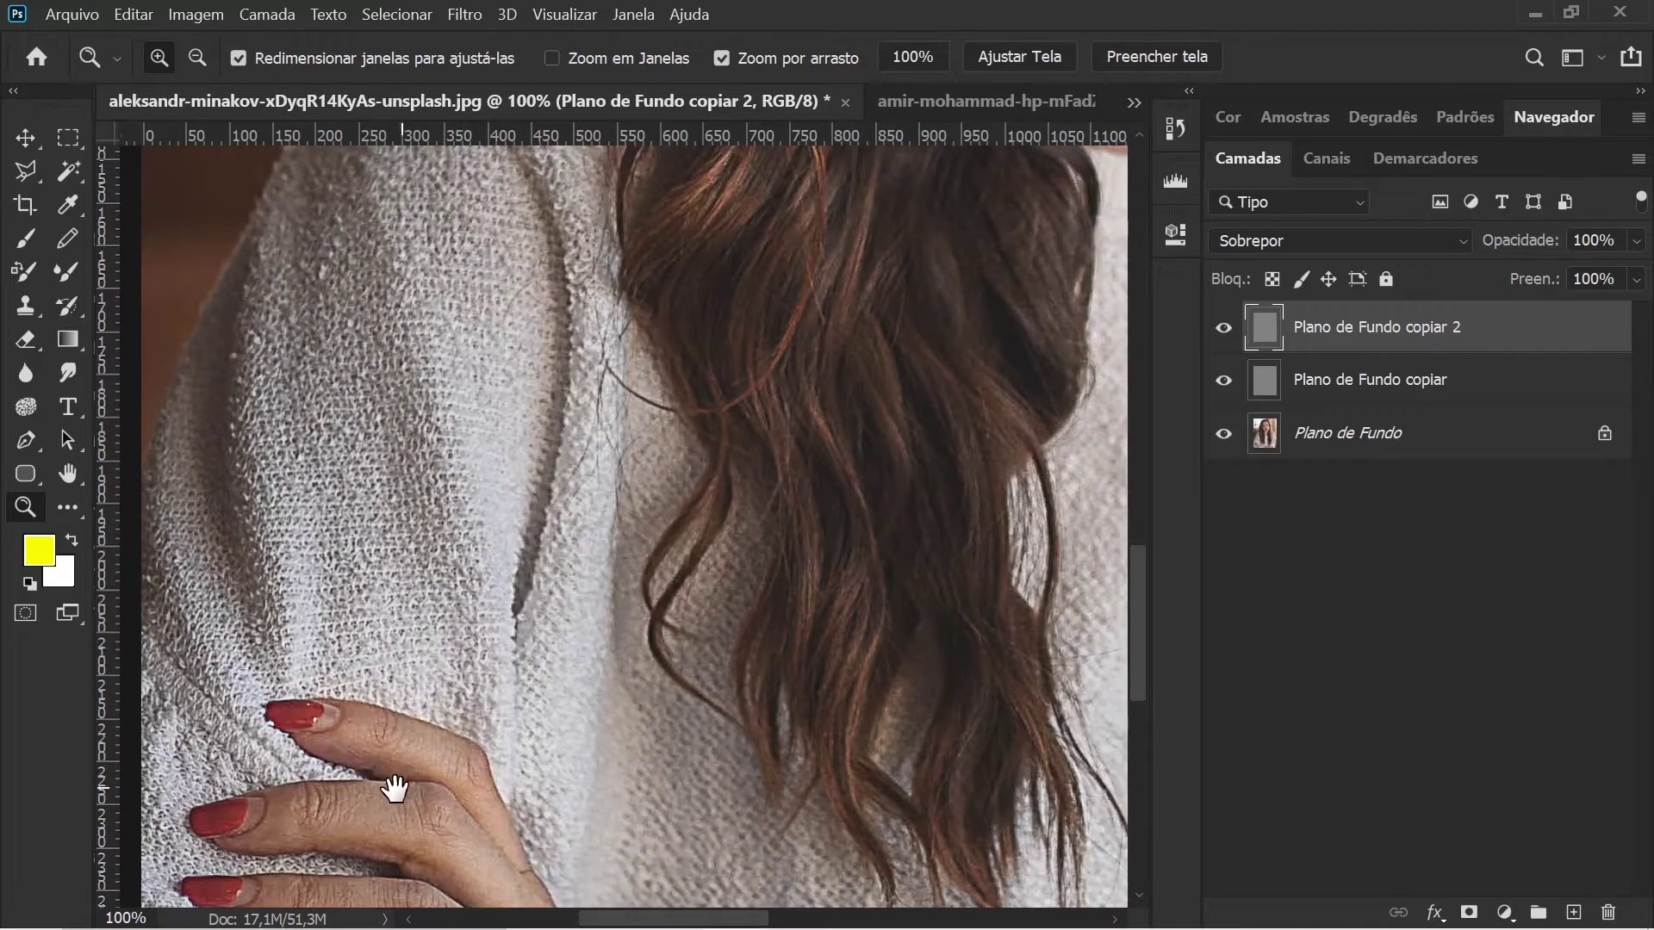
mouse_move(642, 380)
mouse_down()
mouse_move(602, 547)
mouse_move(683, 420)
mouse_move(632, 354)
mouse_up()
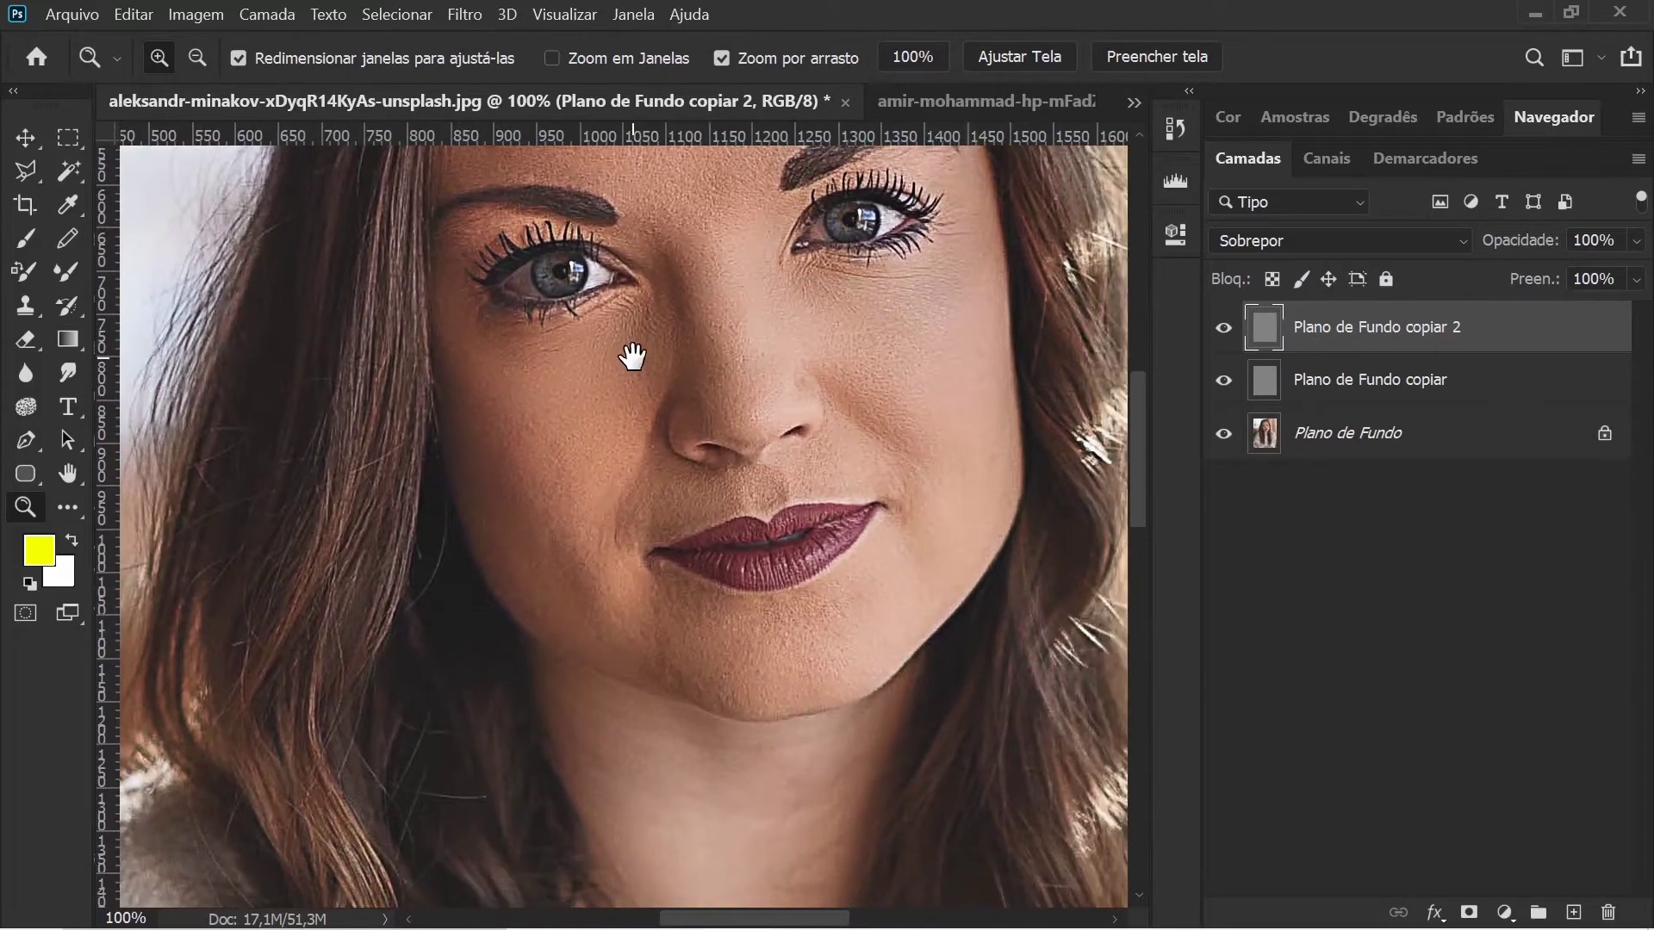
key(ctrl+minus)
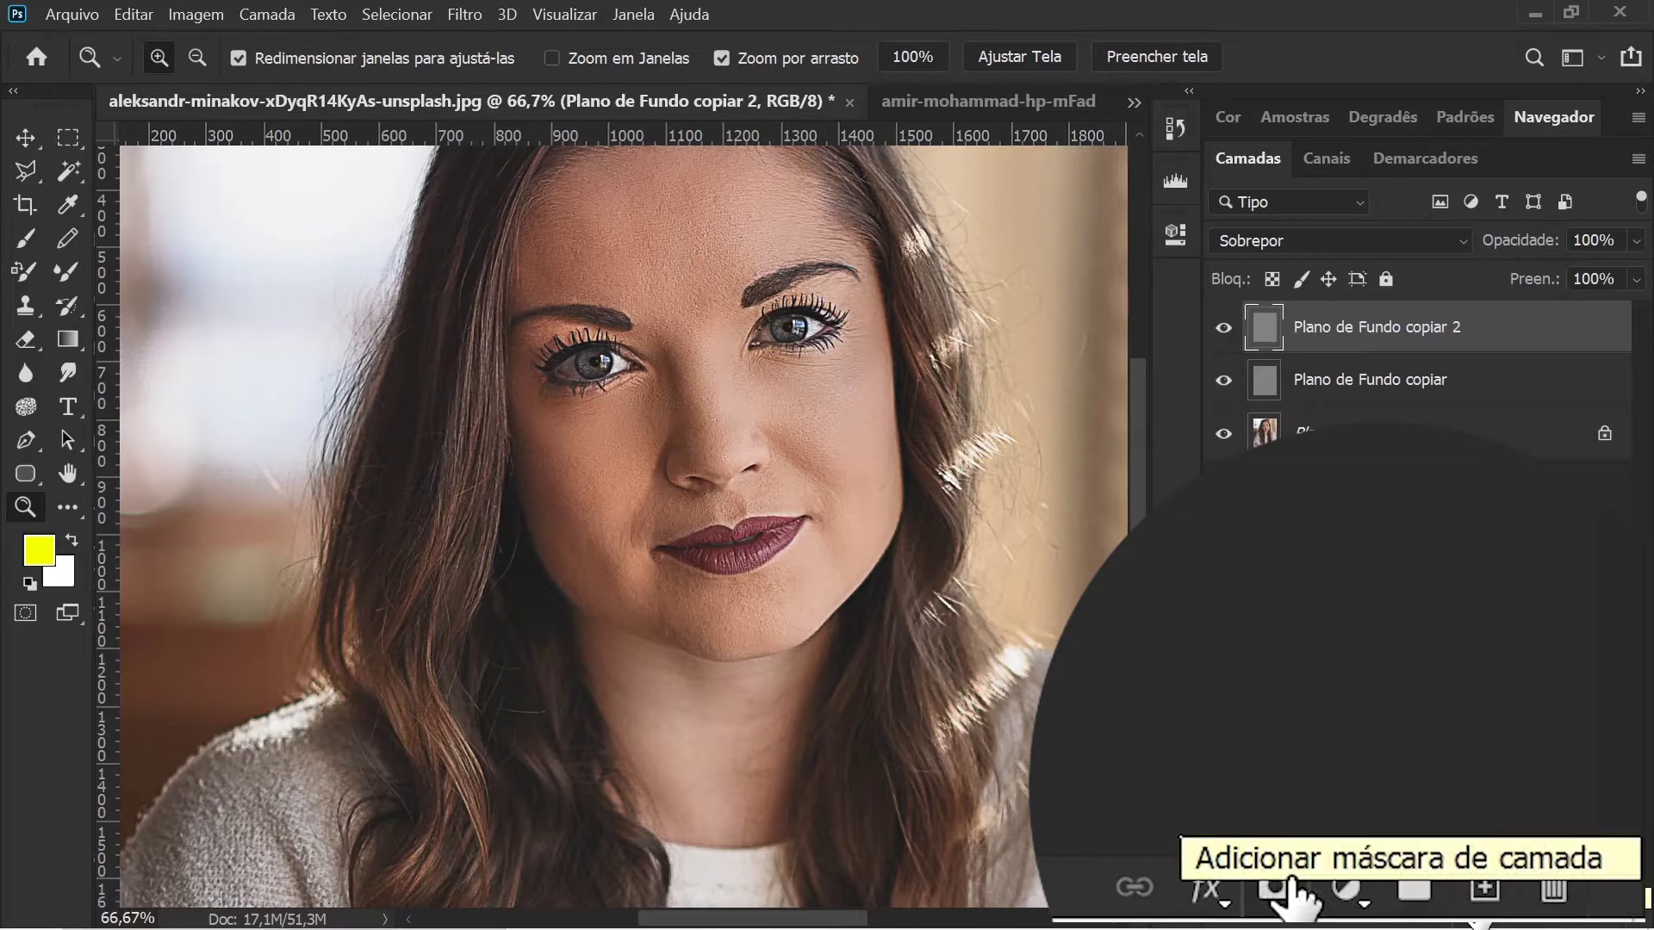
Step: Add a white layer mask to Plano de Fundo copiar 2 and pick the Brush tool
click(1470, 913)
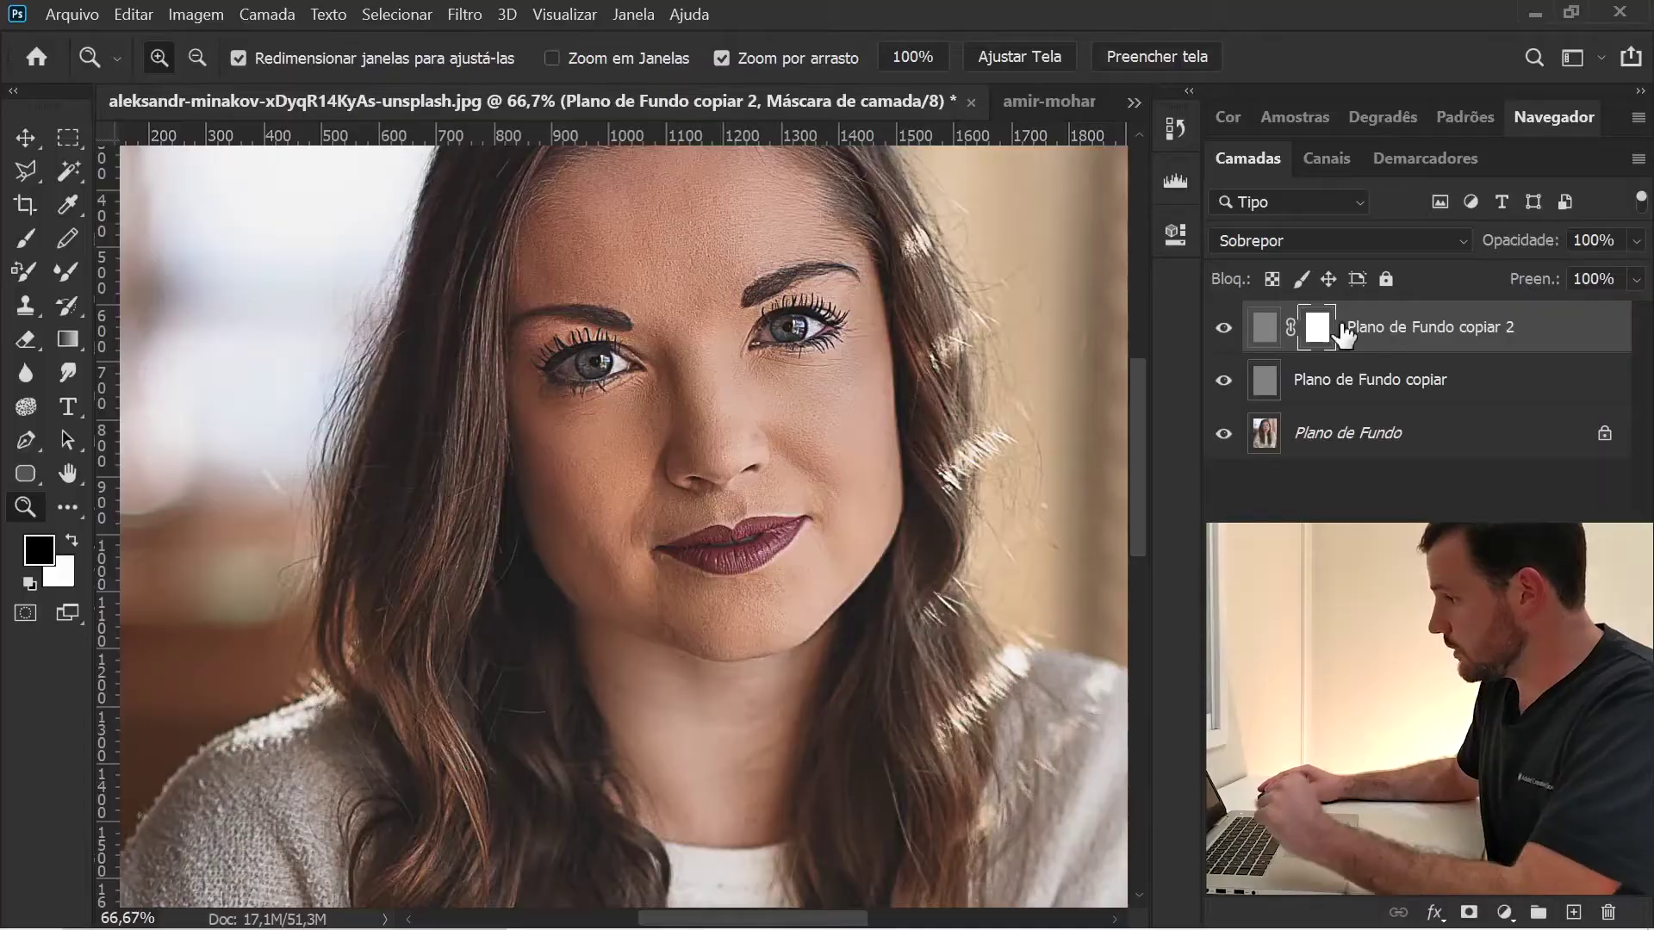
key(b)
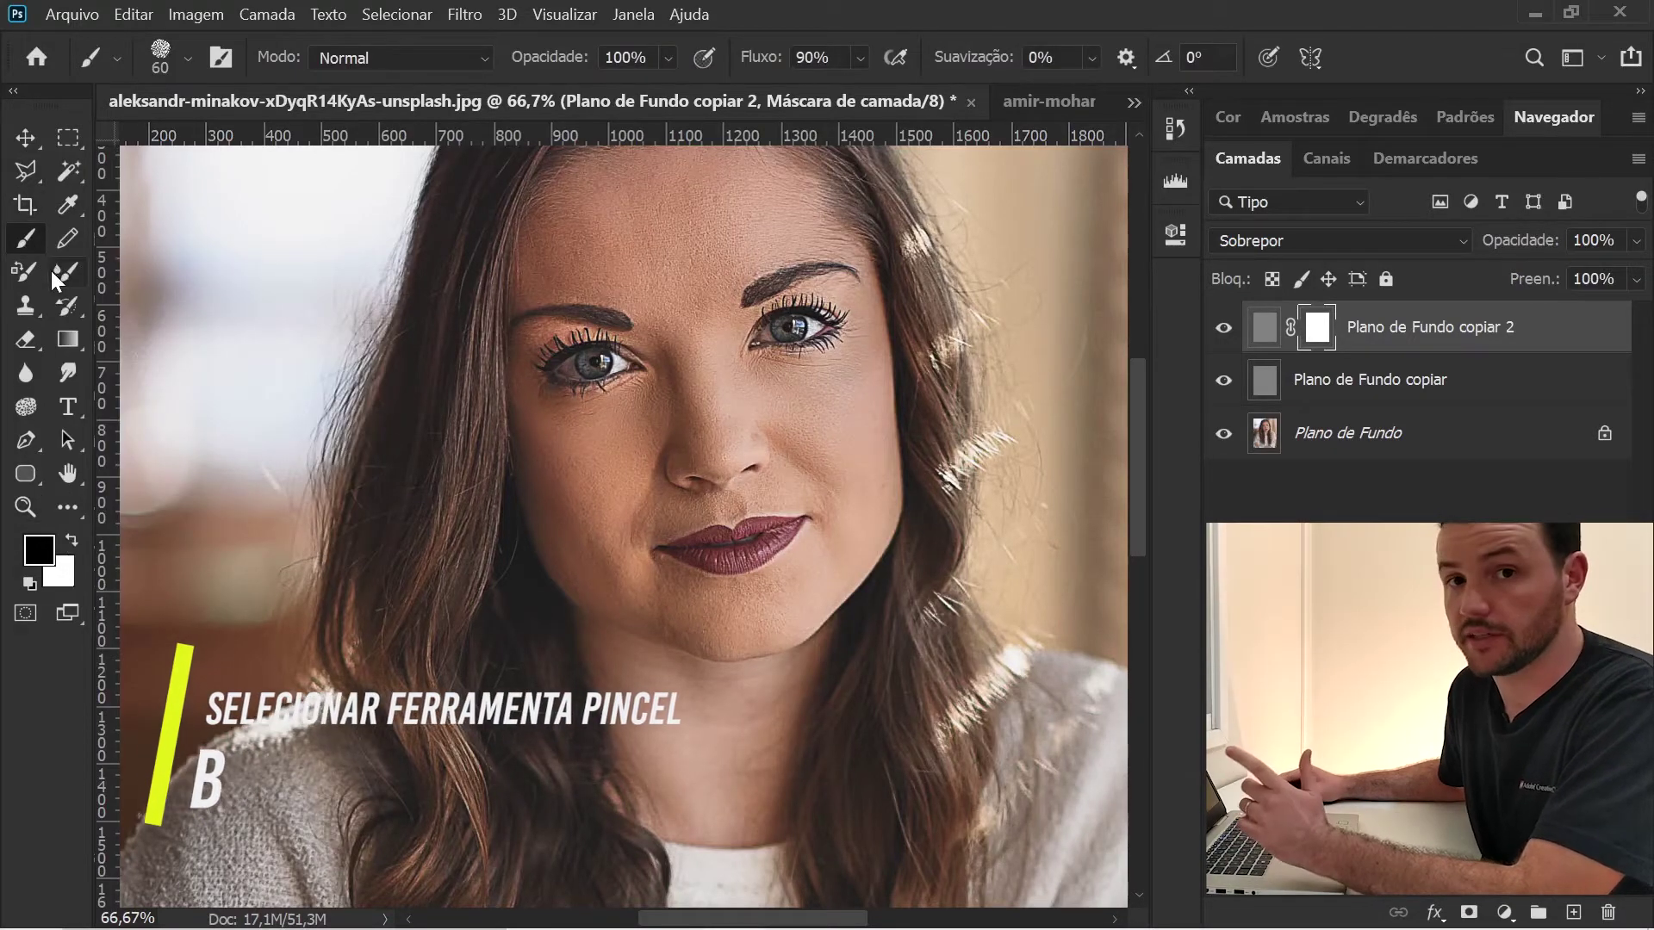
Step: Select a large soft round brush and review the hands, ring and face at 100%
key(period)
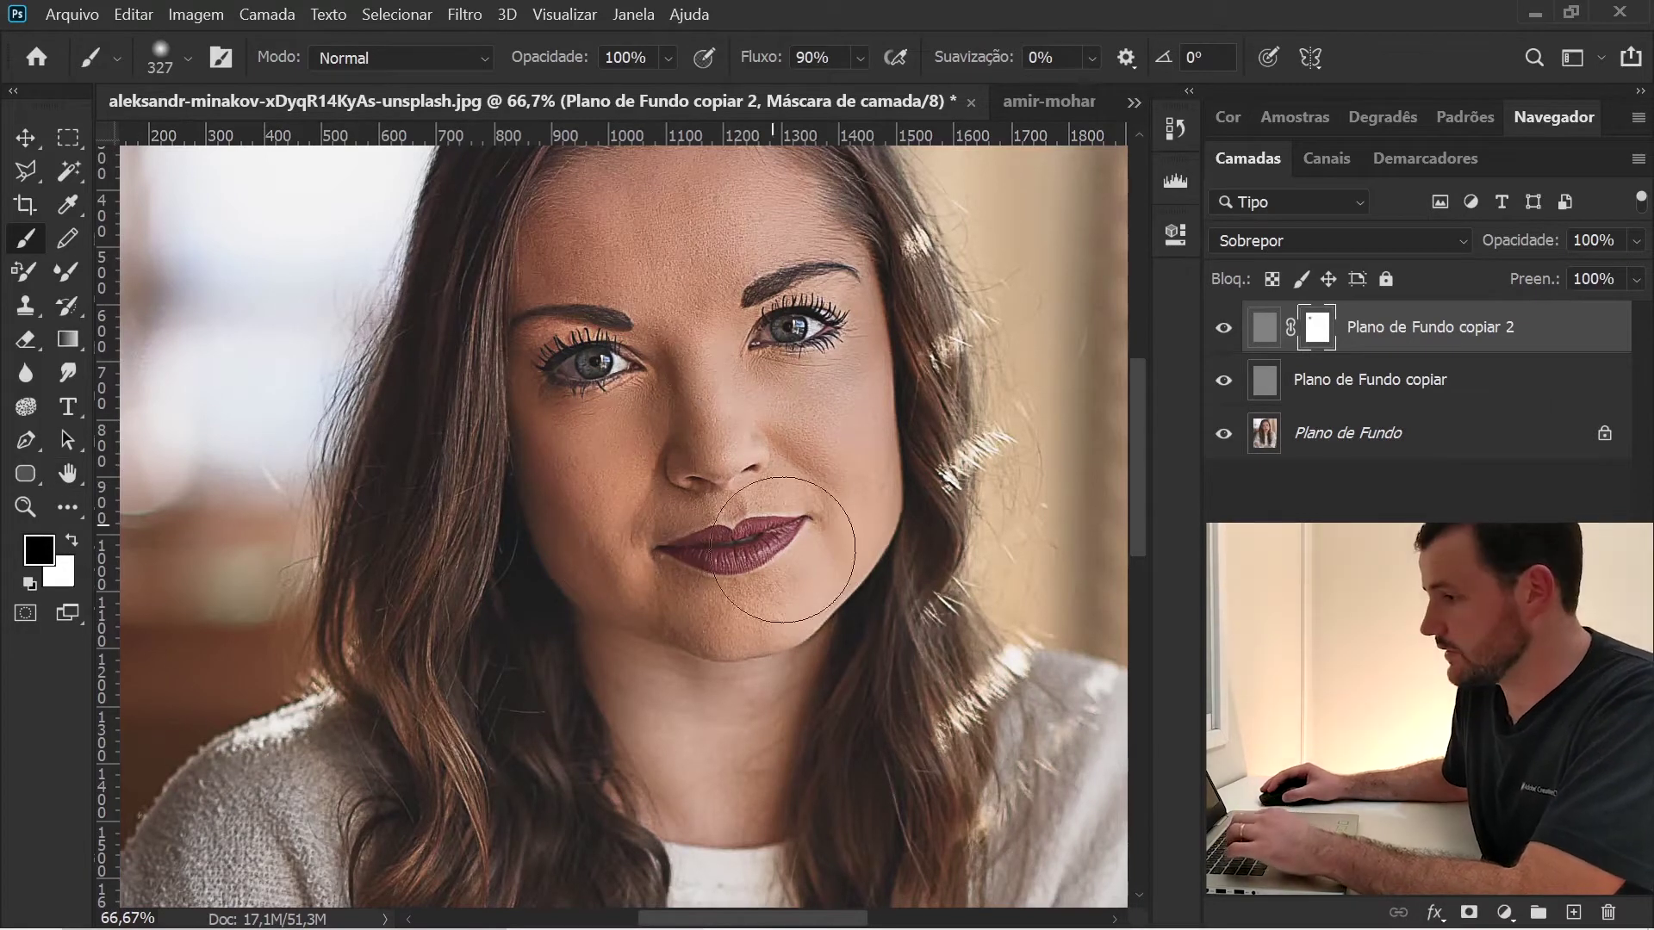
drag(655, 714, 698, 141)
drag(586, 689, 594, 521)
click(294, 646)
drag(303, 536, 470, 562)
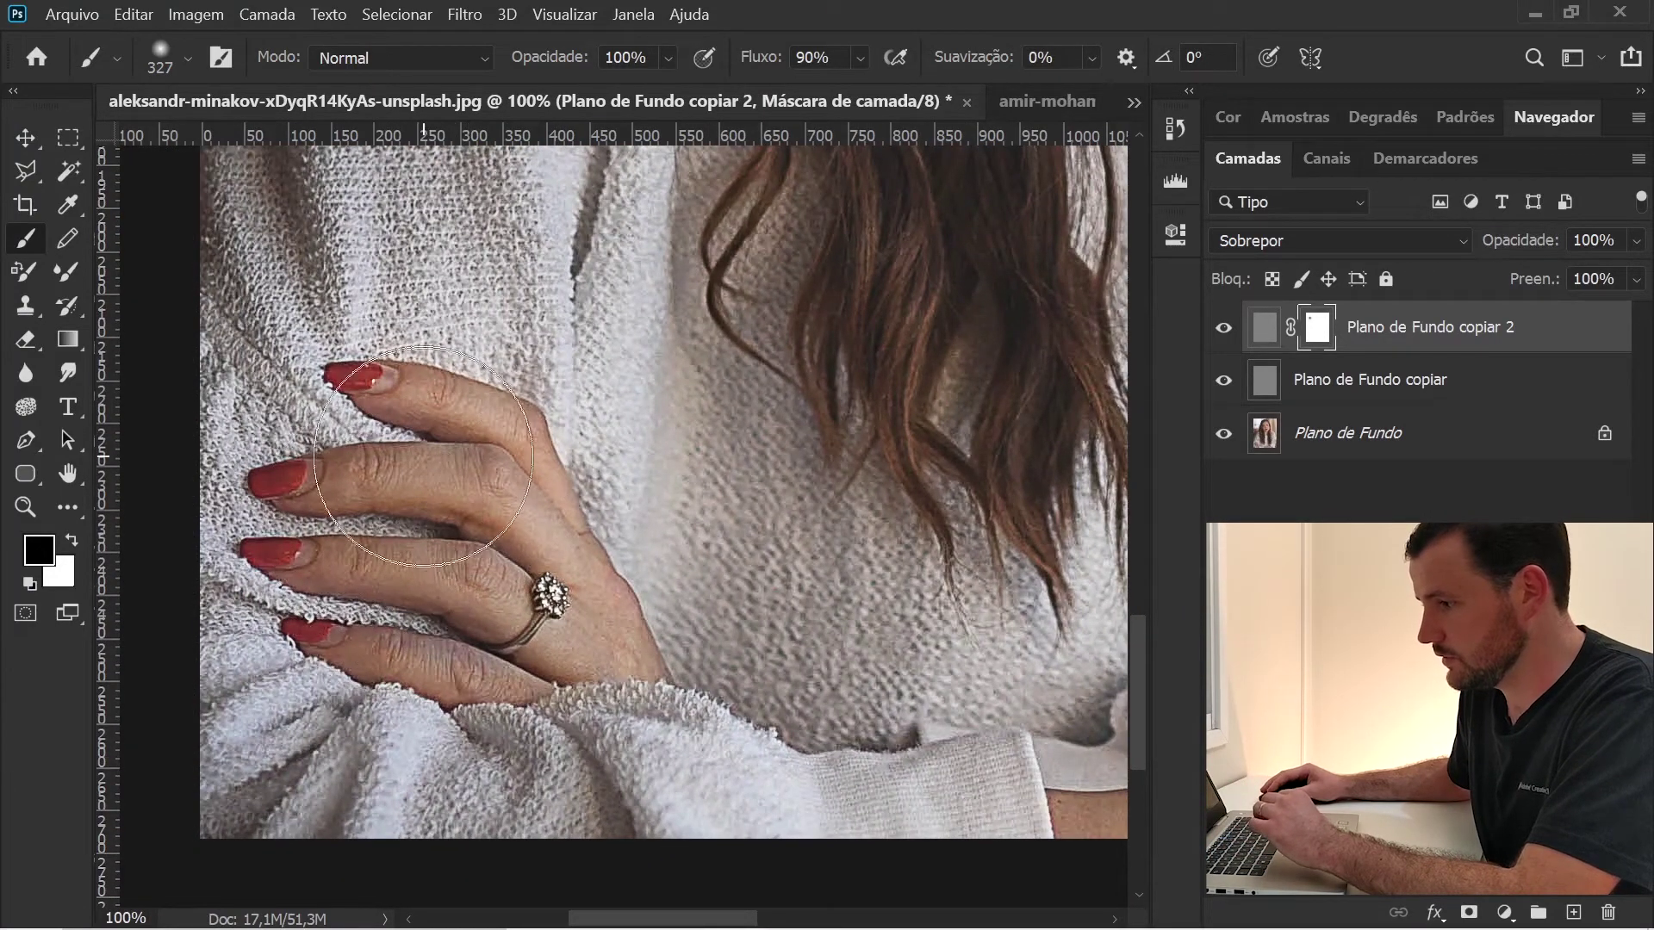
drag(840, 614, 110, 410)
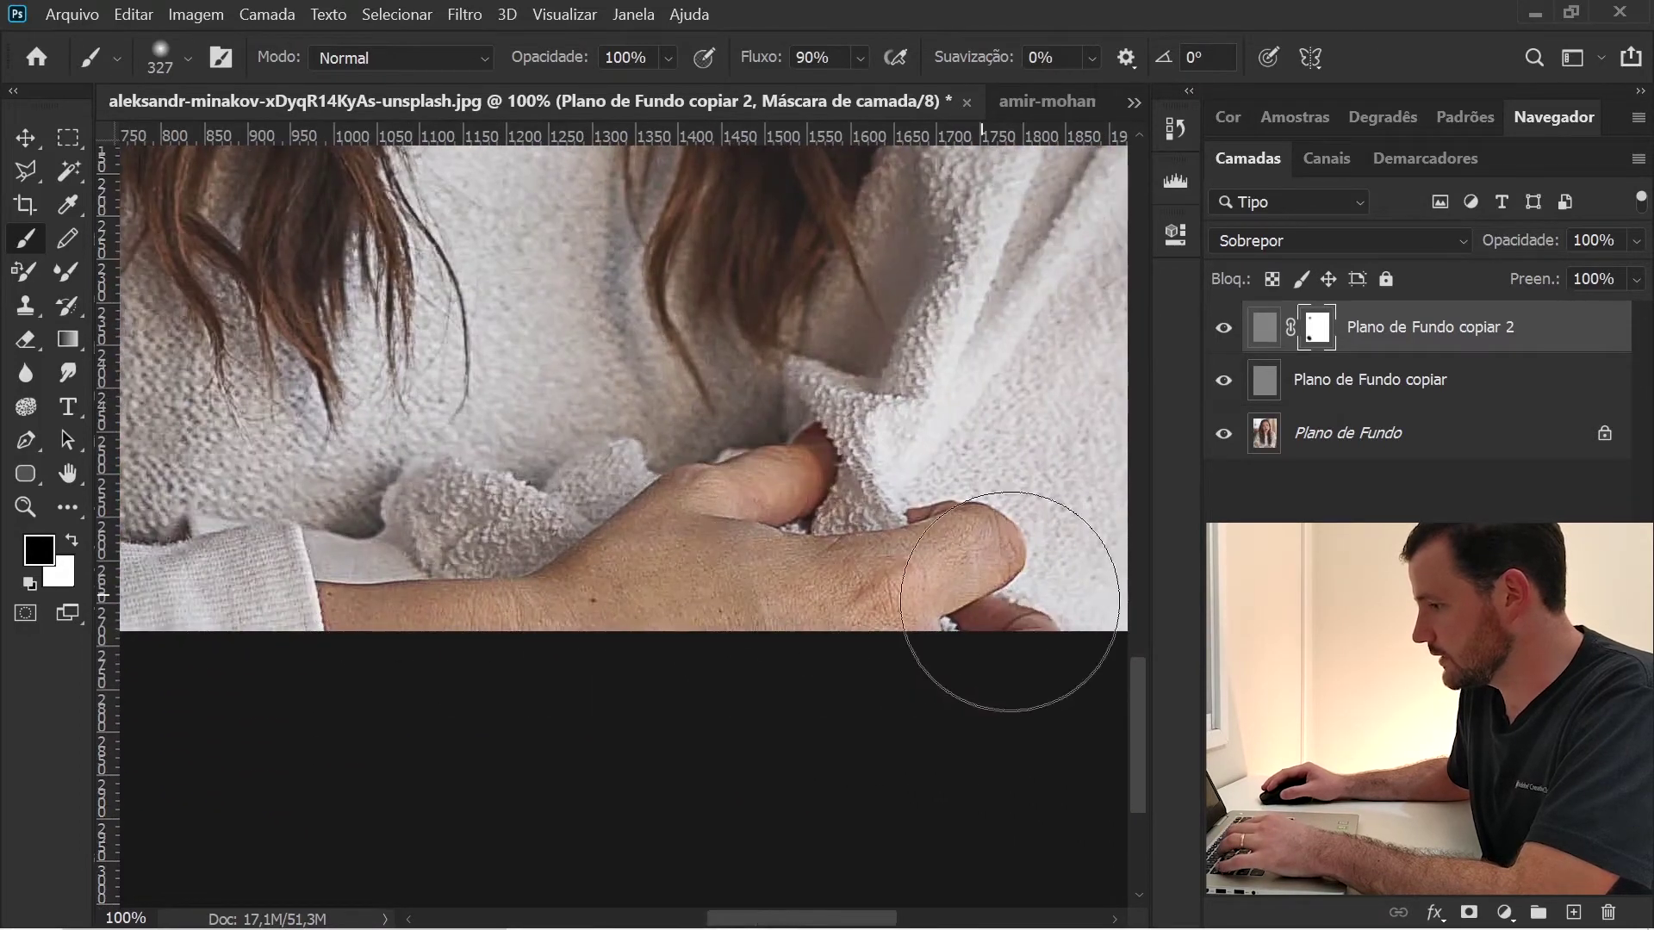
drag(778, 353, 768, 798)
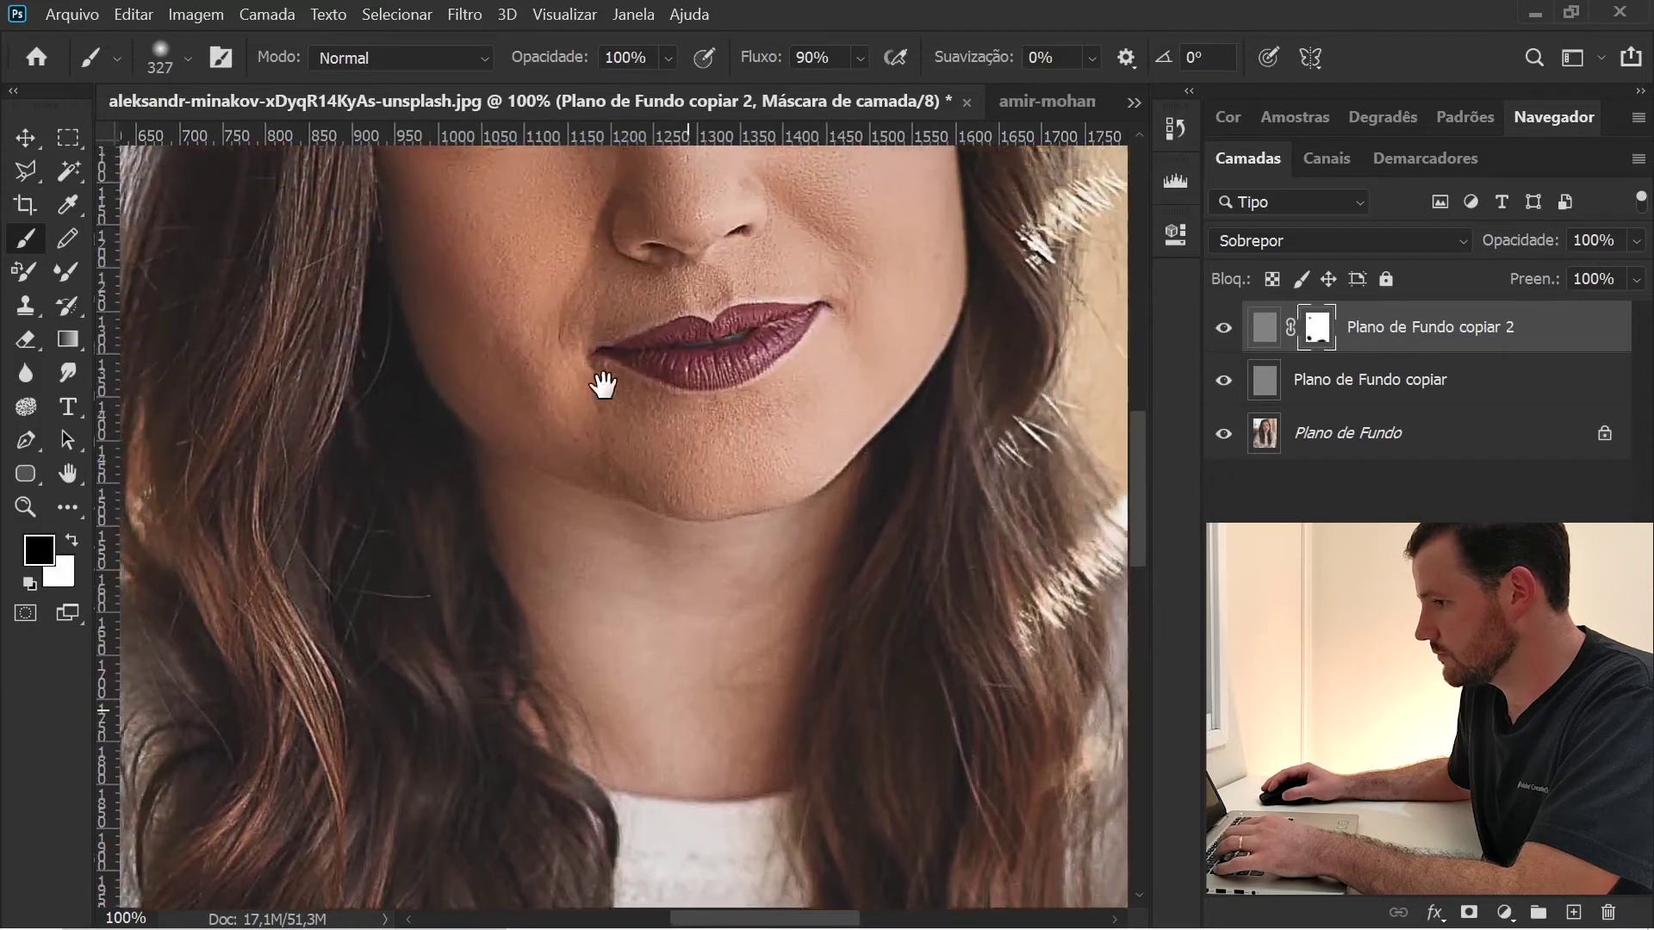
mouse_move(603, 377)
mouse_down()
mouse_move(517, 599)
mouse_move(517, 646)
mouse_move(609, 451)
mouse_up()
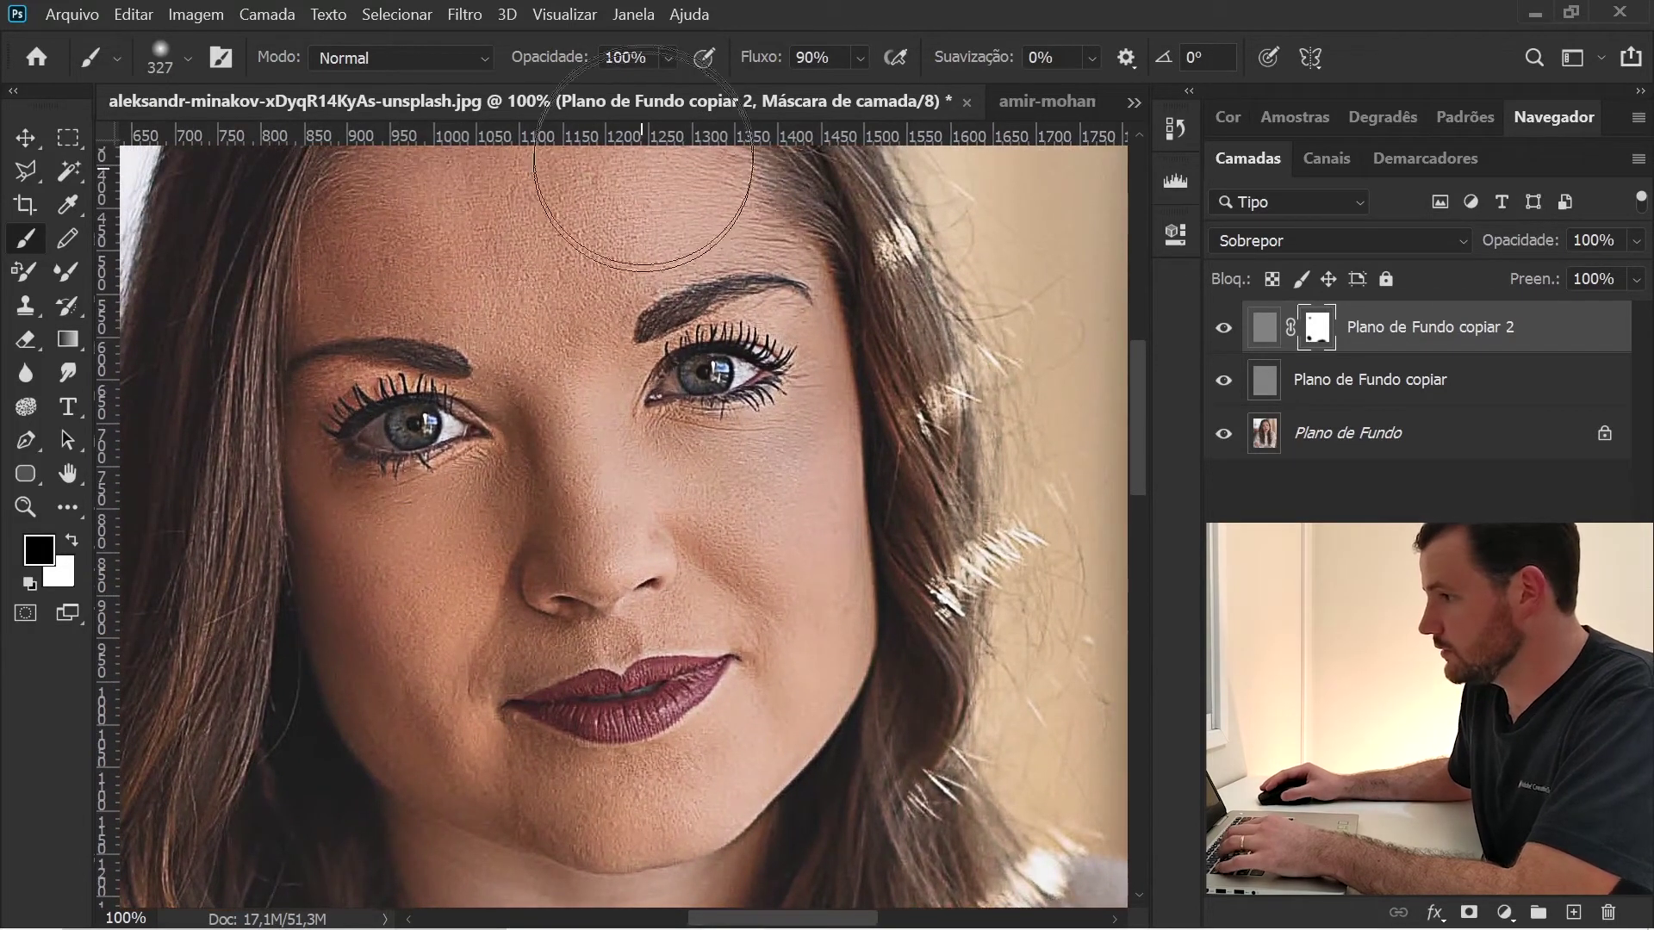
Step: Lower the brush opacity from 62% to 37% for painting black on the mask
click(665, 58)
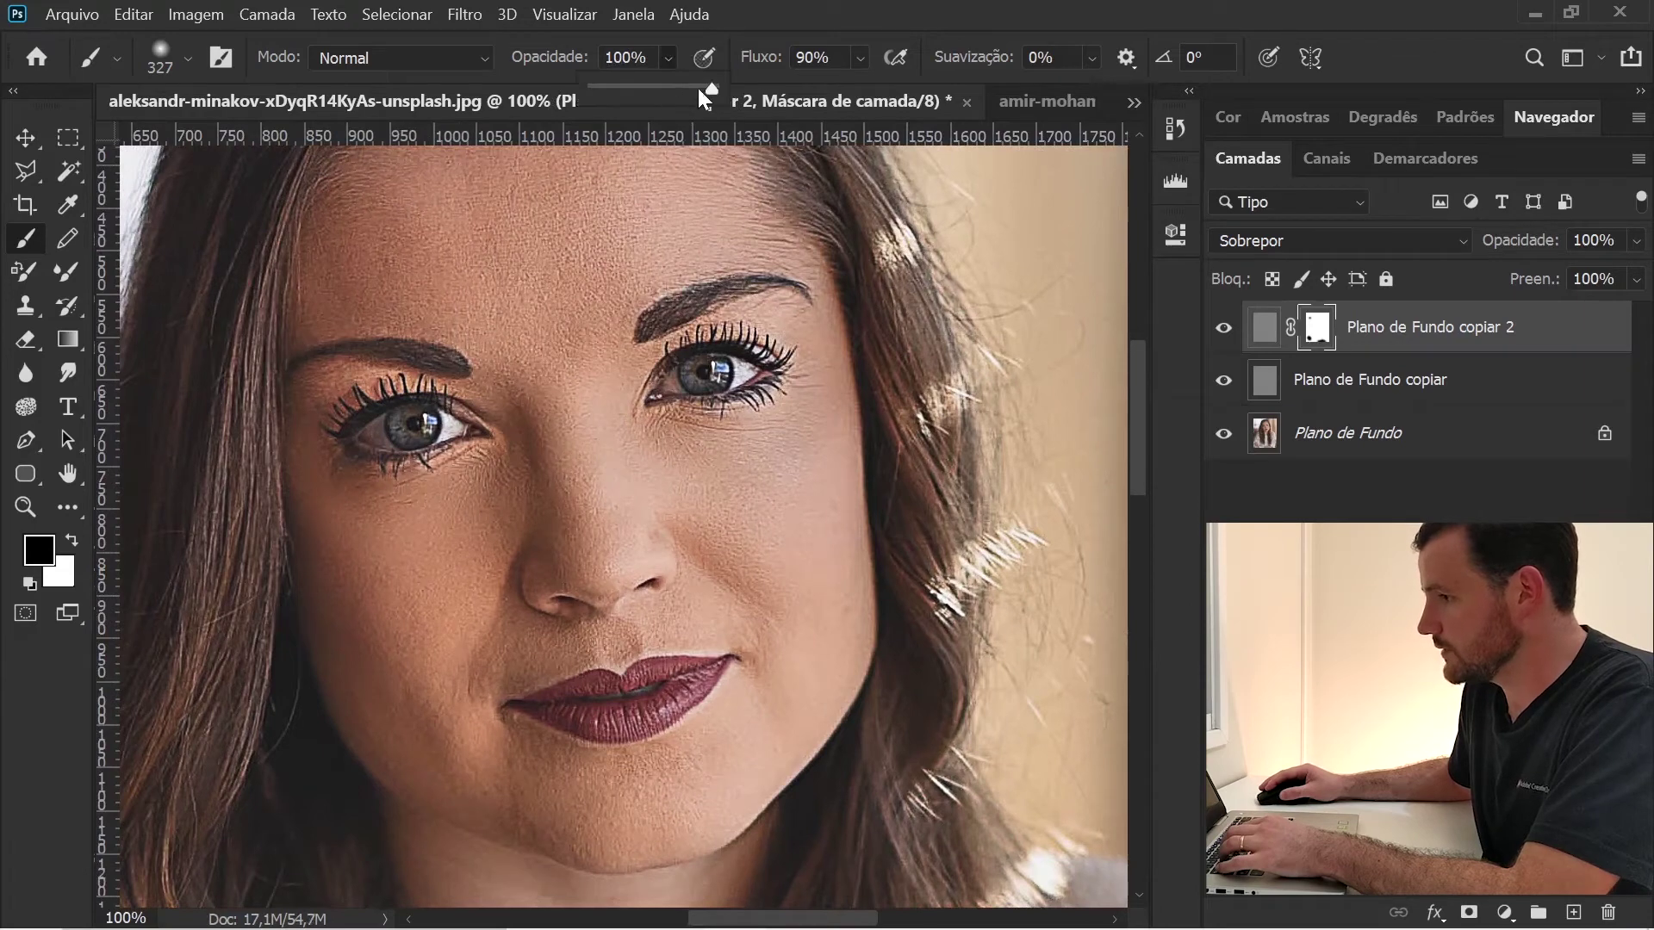
drag(711, 88, 641, 96)
key(ctrl+minus)
drag(651, 520, 743, 502)
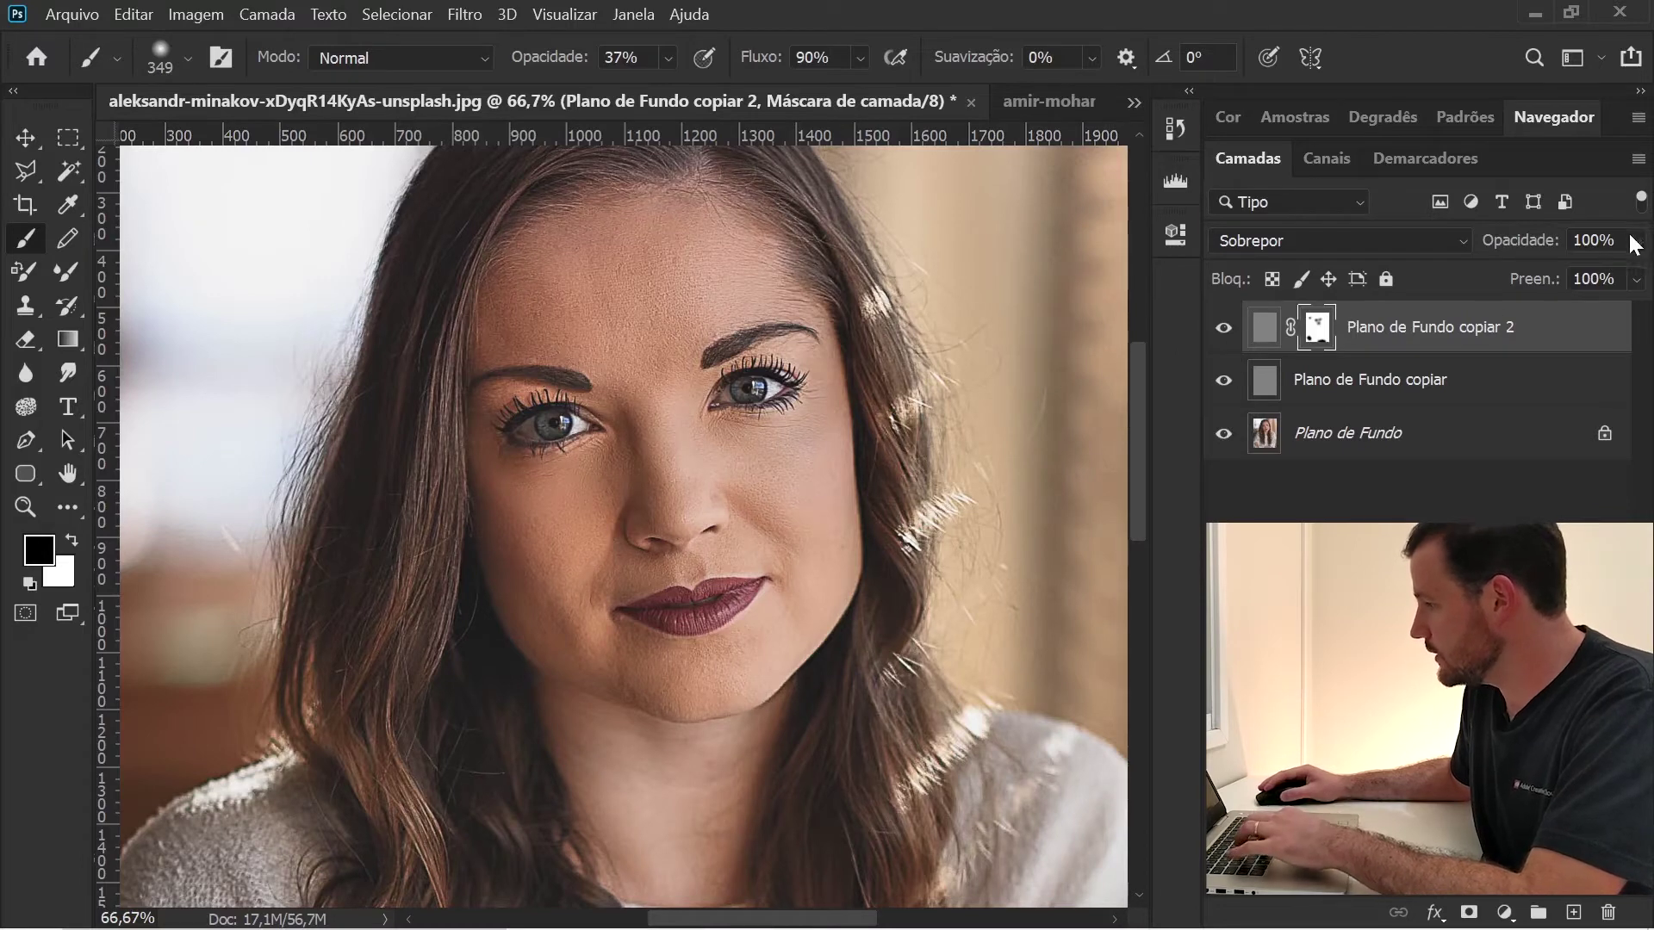
Step: Lower the top layer's opacity to 67% and rename the lower copy 'nitidez fina'
click(25, 138)
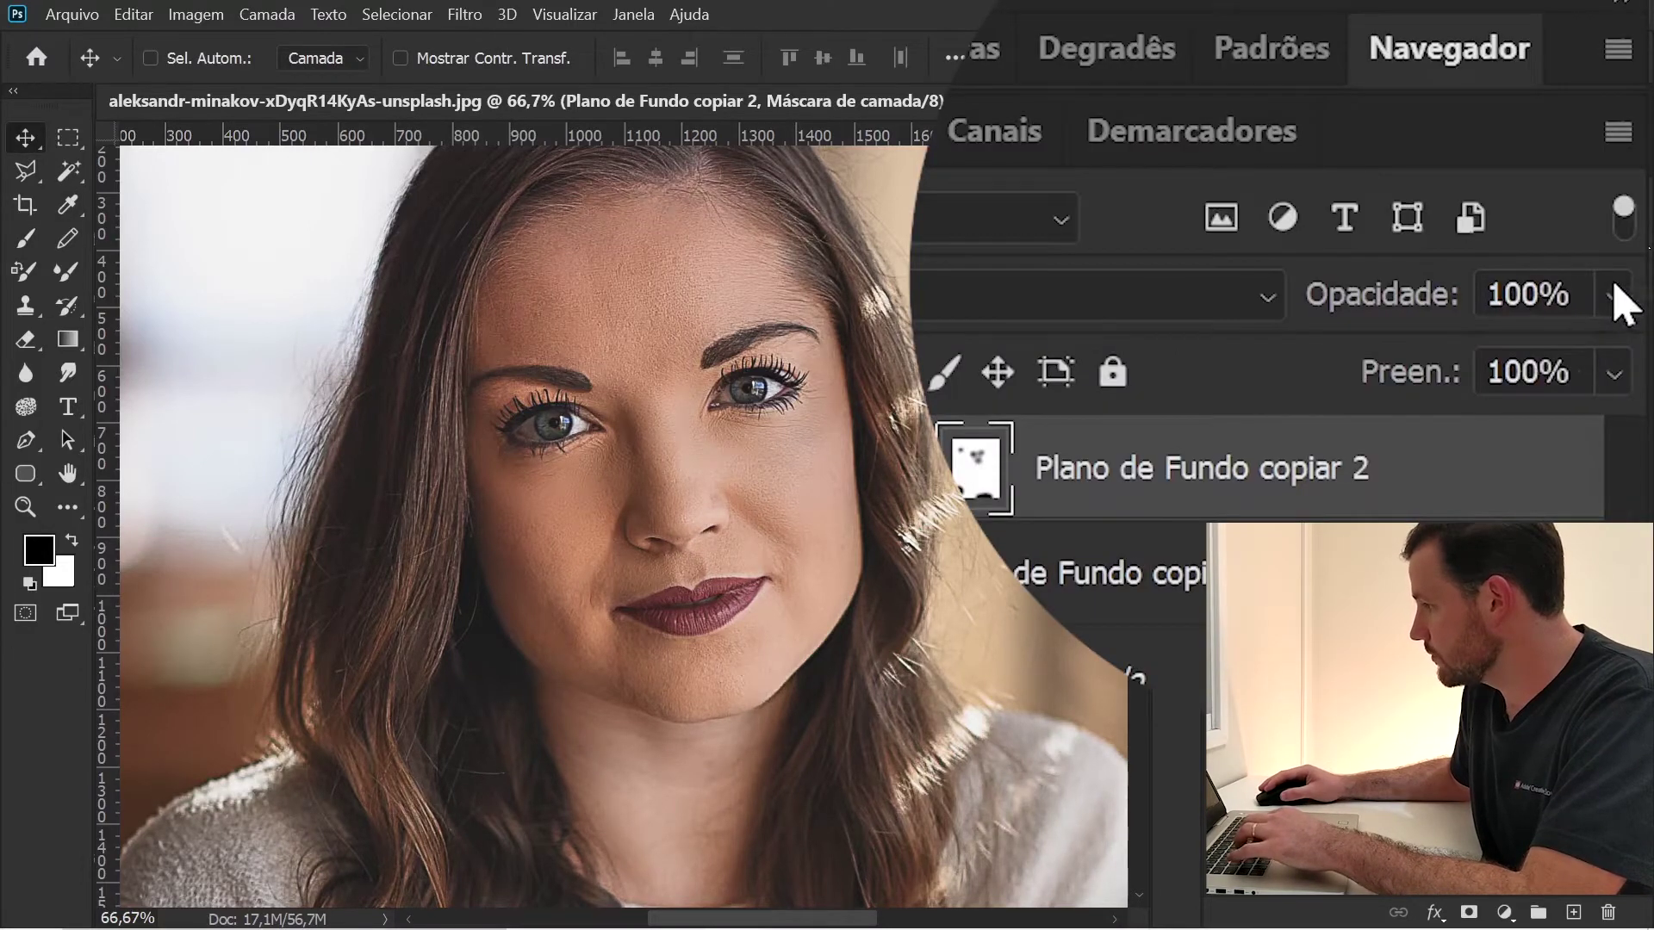
click(1615, 292)
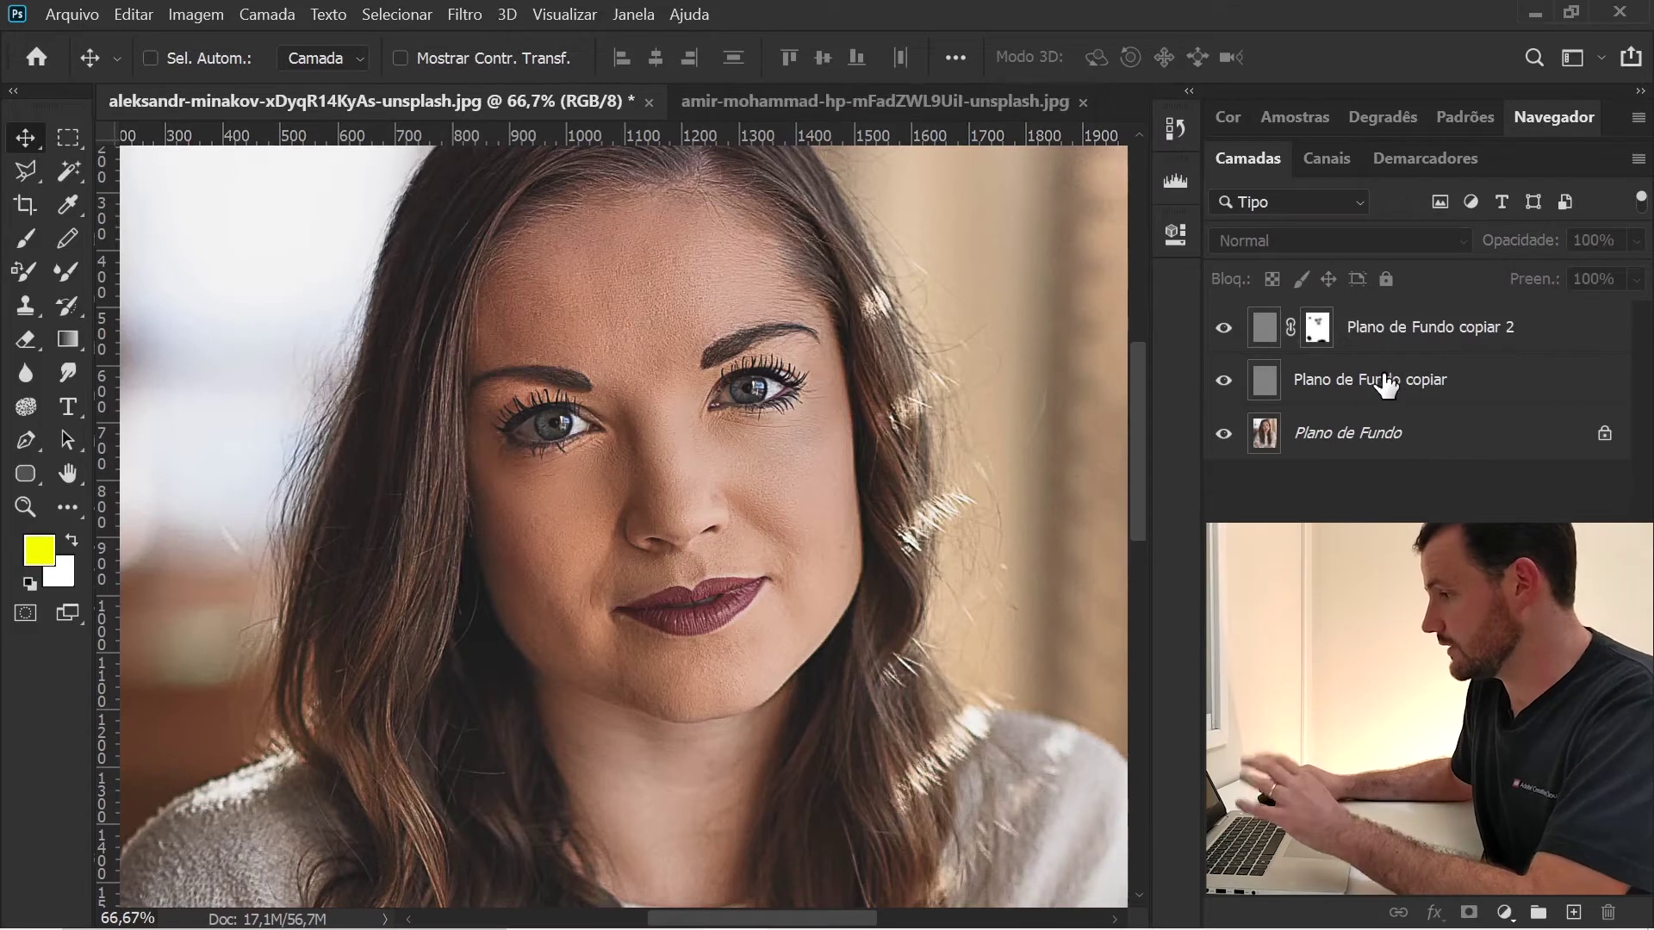
double_click(1385, 381)
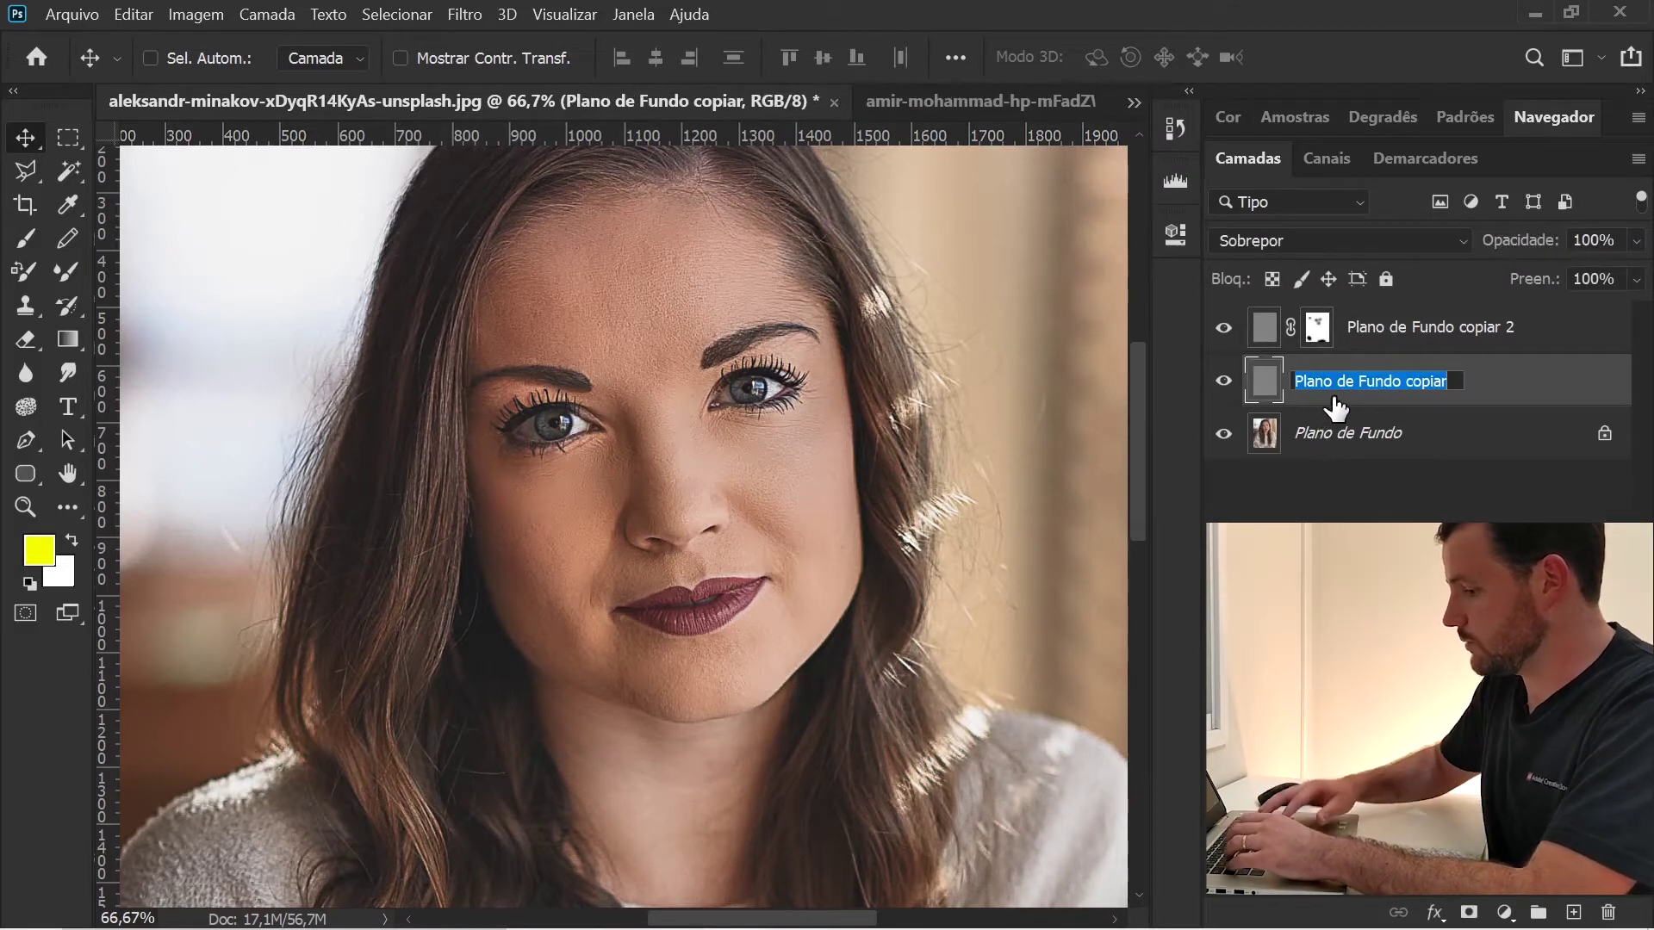
text(nitidez)
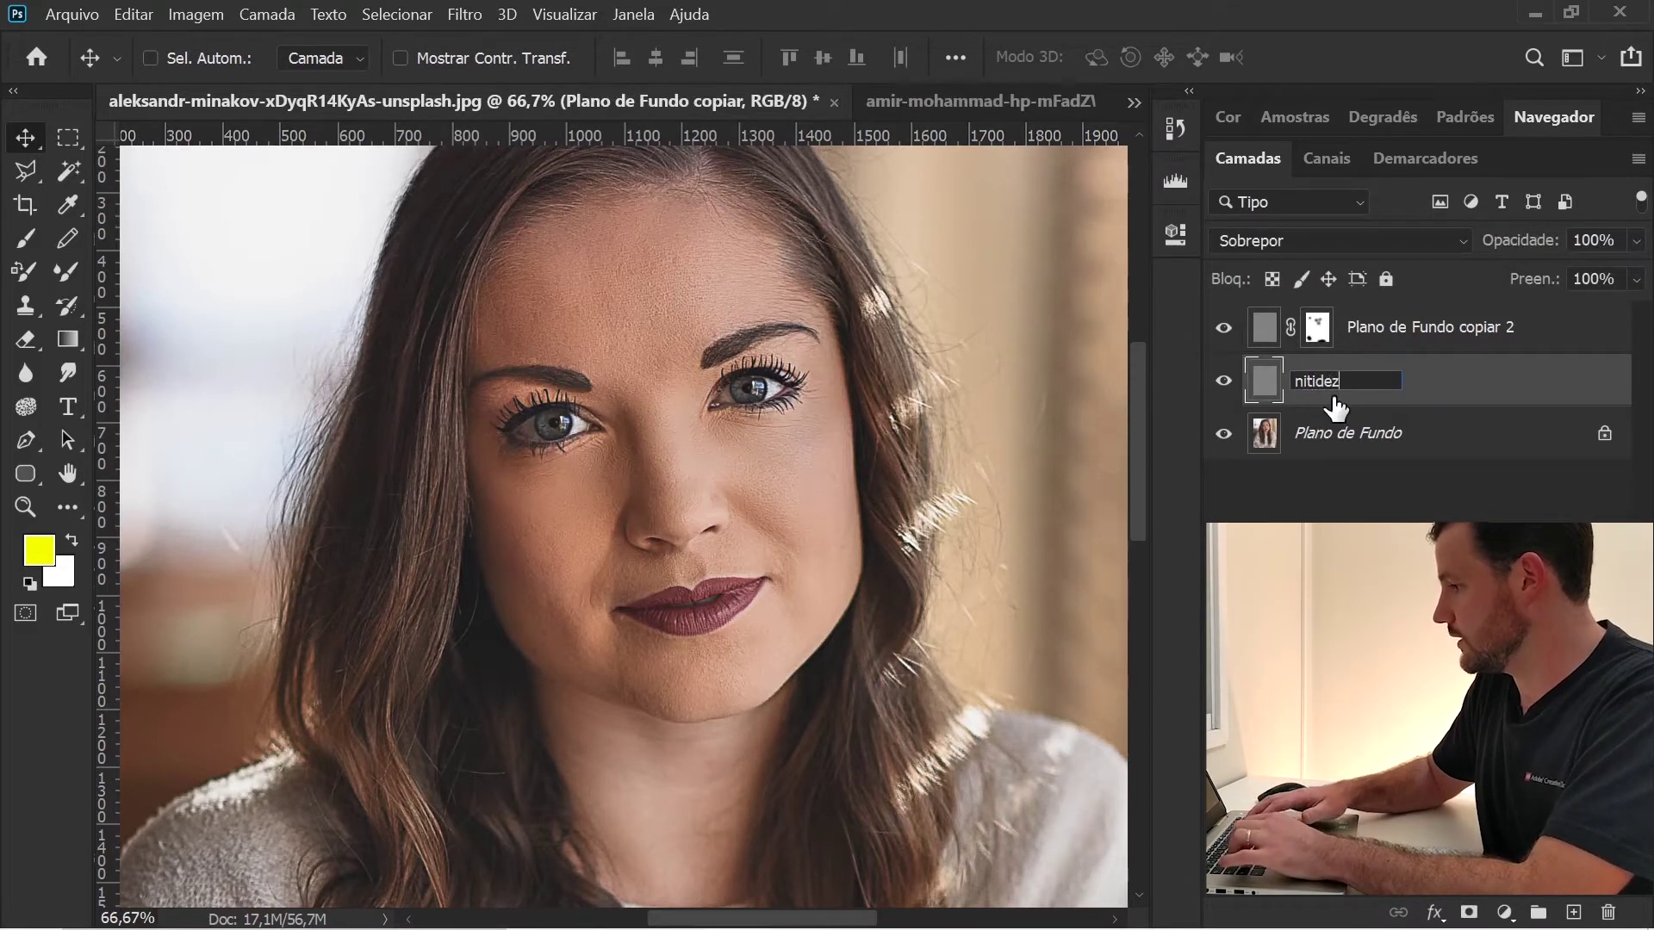
key(Return)
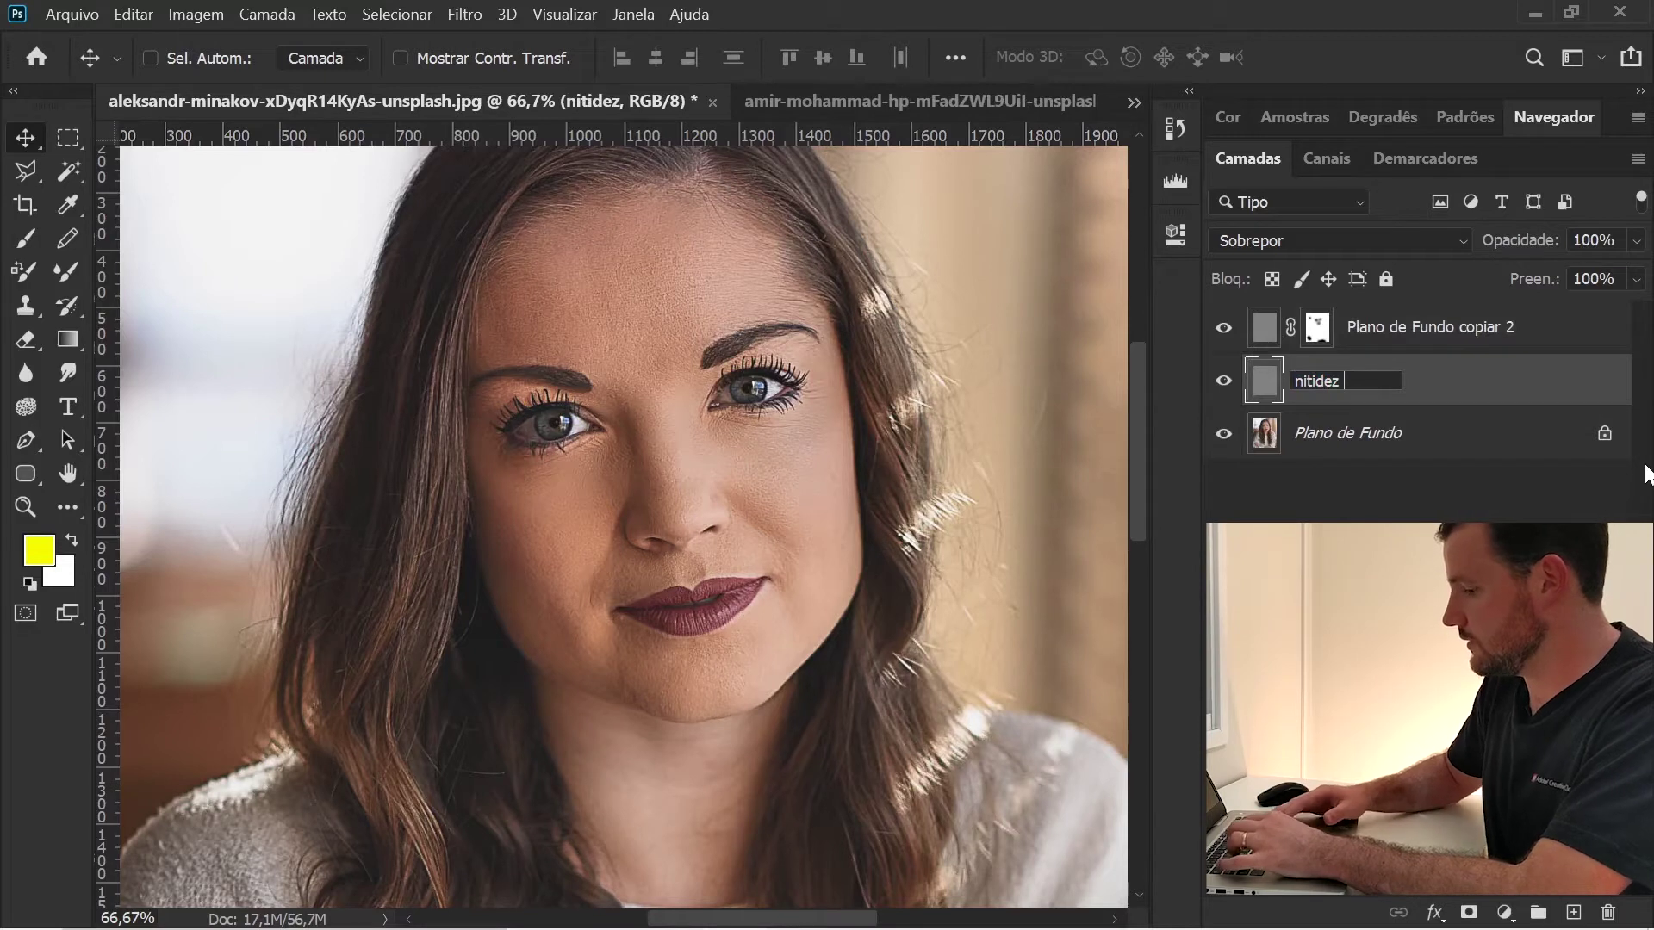
text(fina)
key(Return)
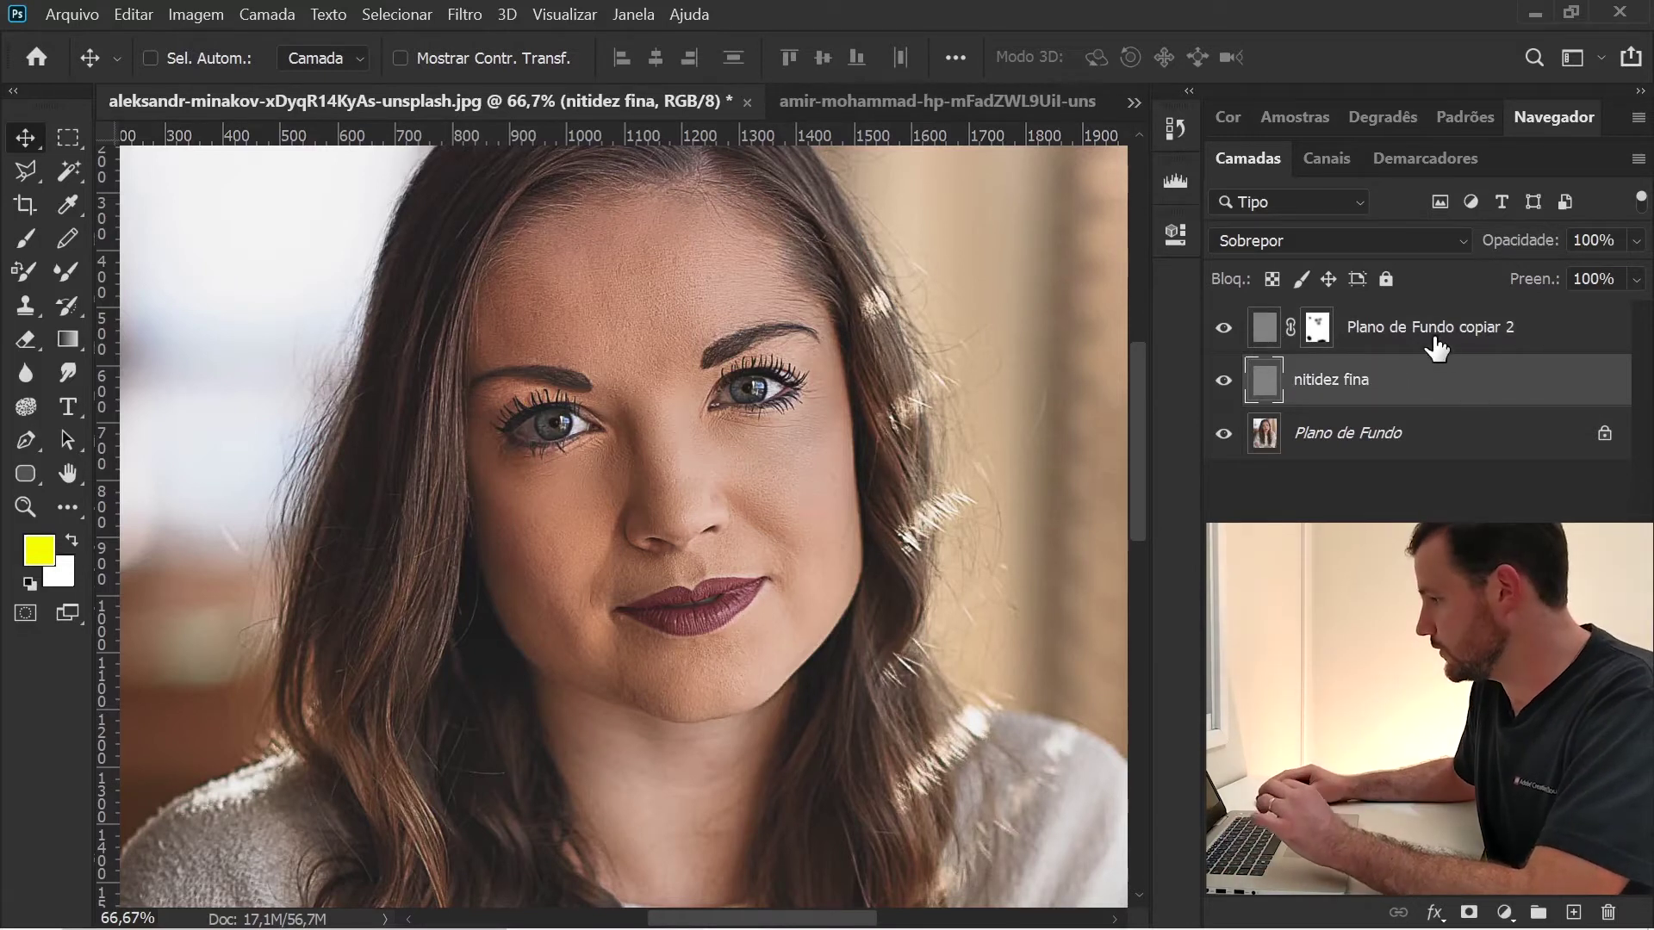
Step: Rename the upper copy 'nitidez fina 02', zoom out to 50%, and select Plano de Fundo
double_click(1430, 328)
text(nitidez fina 02)
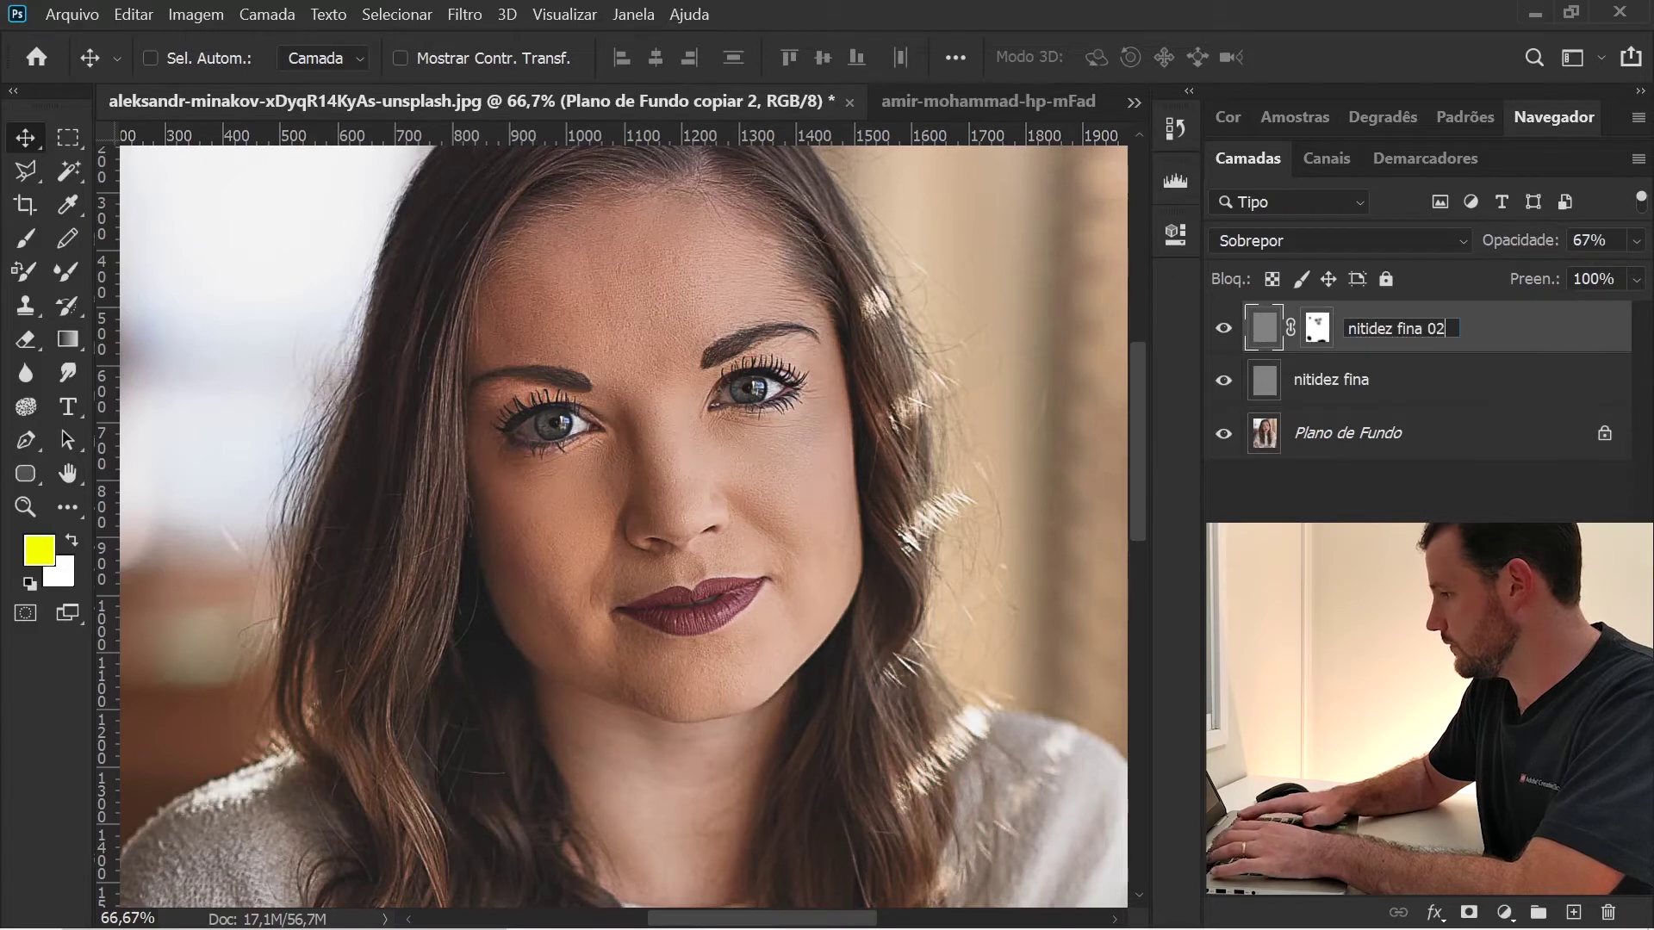
key(Return)
key(z)
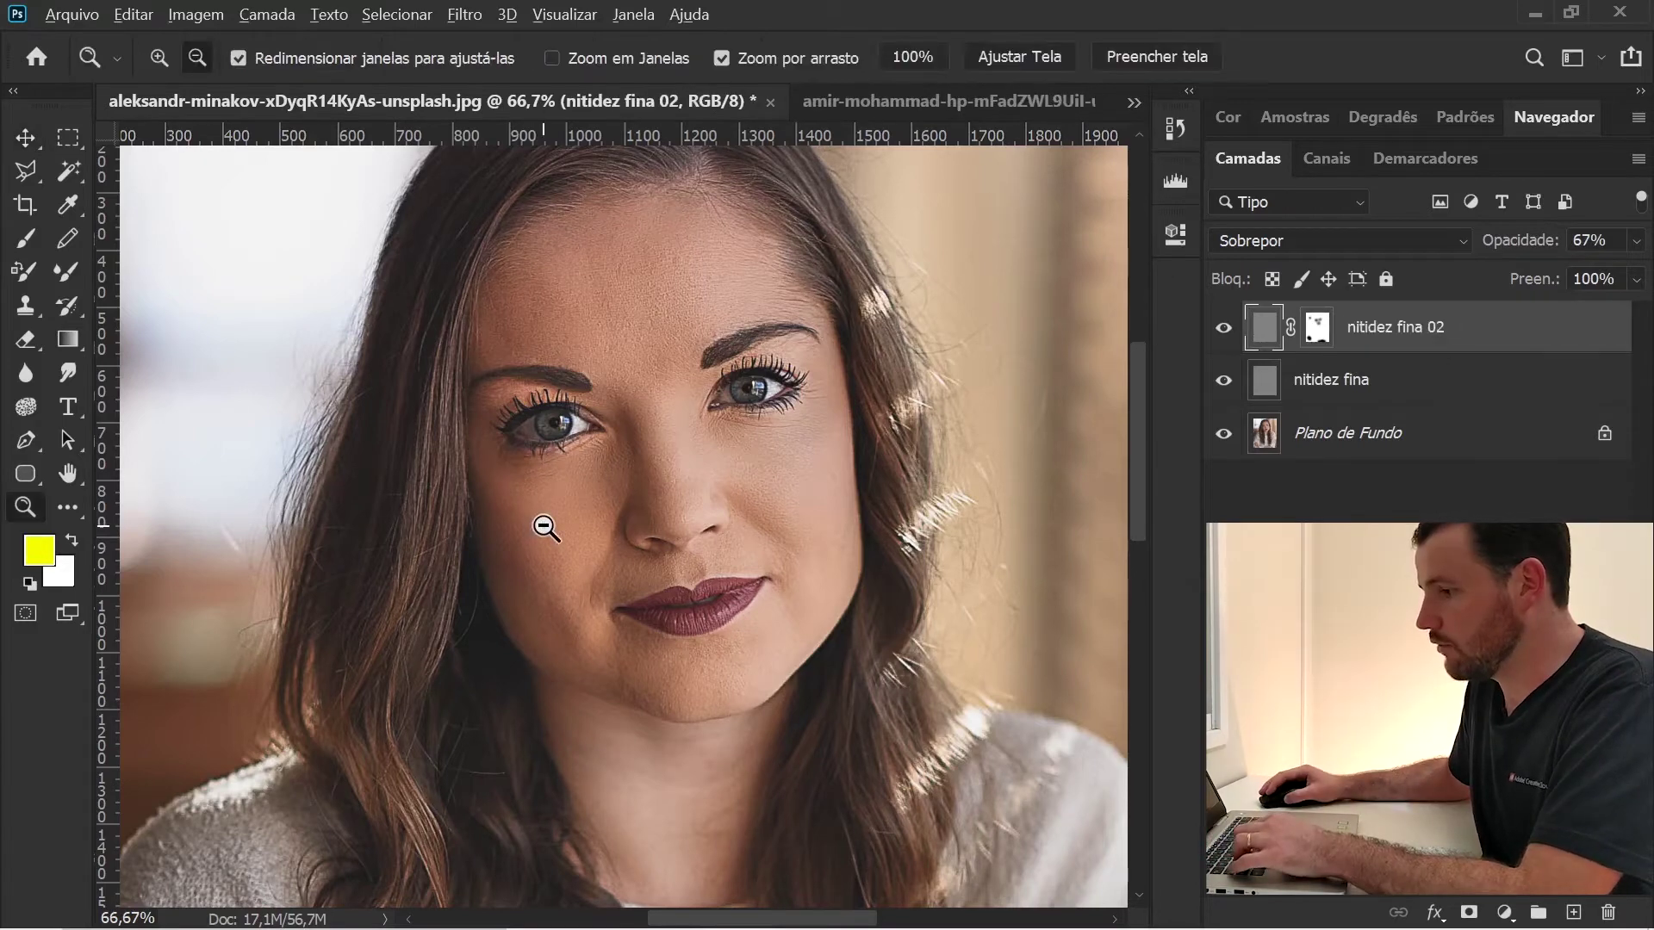
alt+click(568, 483)
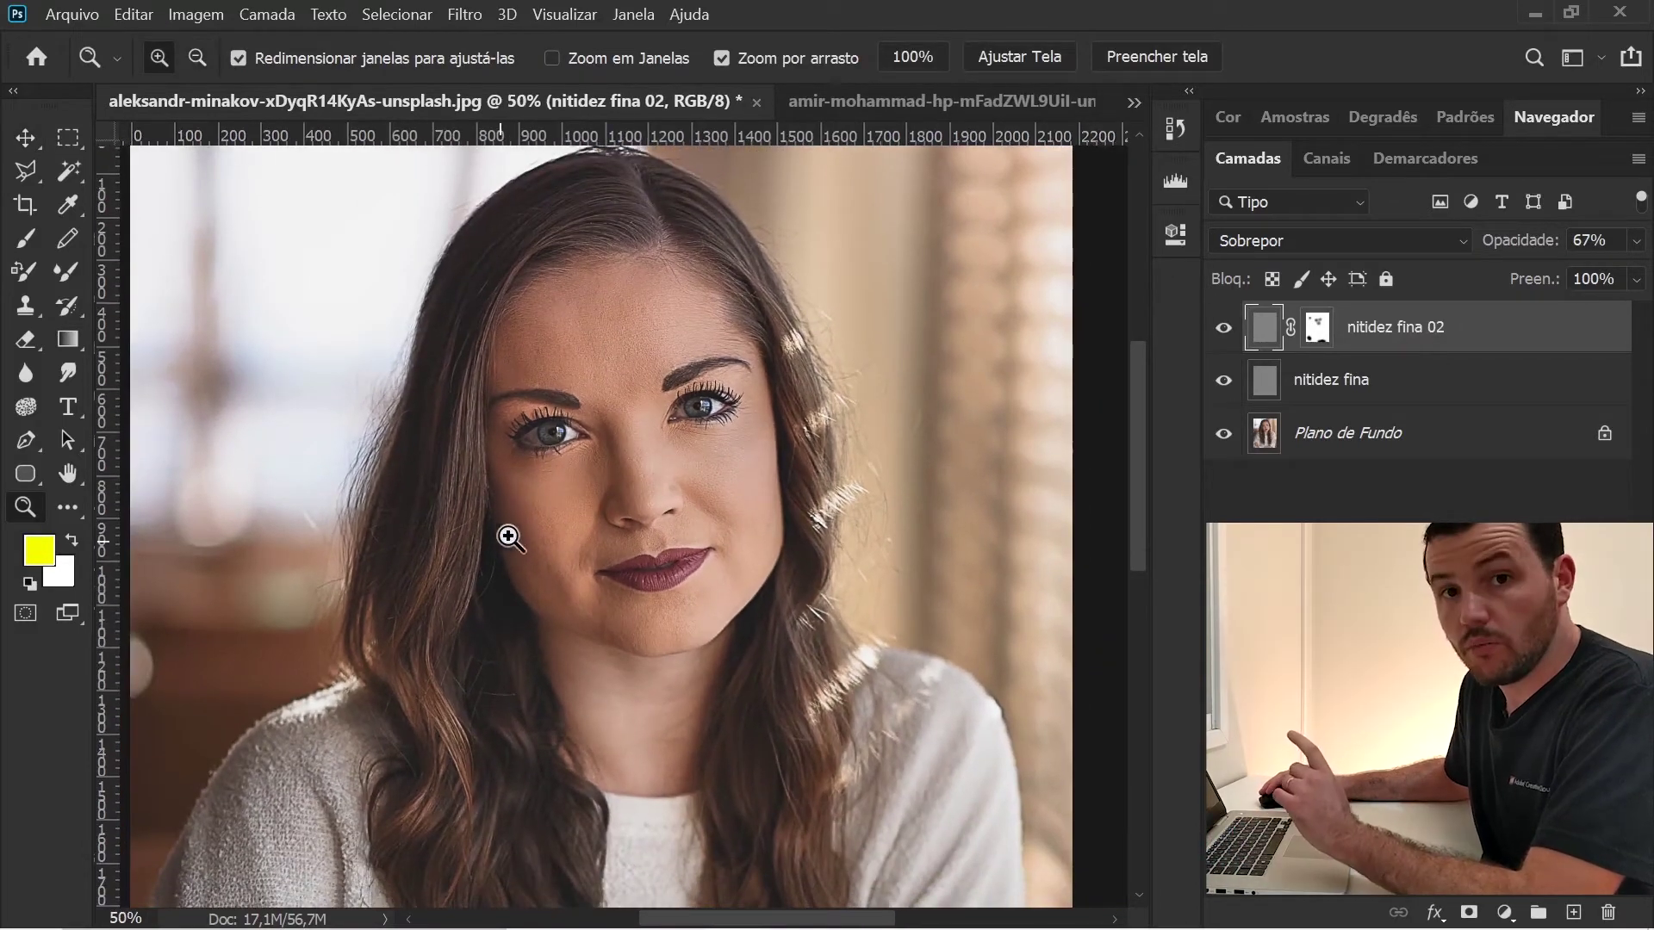
click(1437, 459)
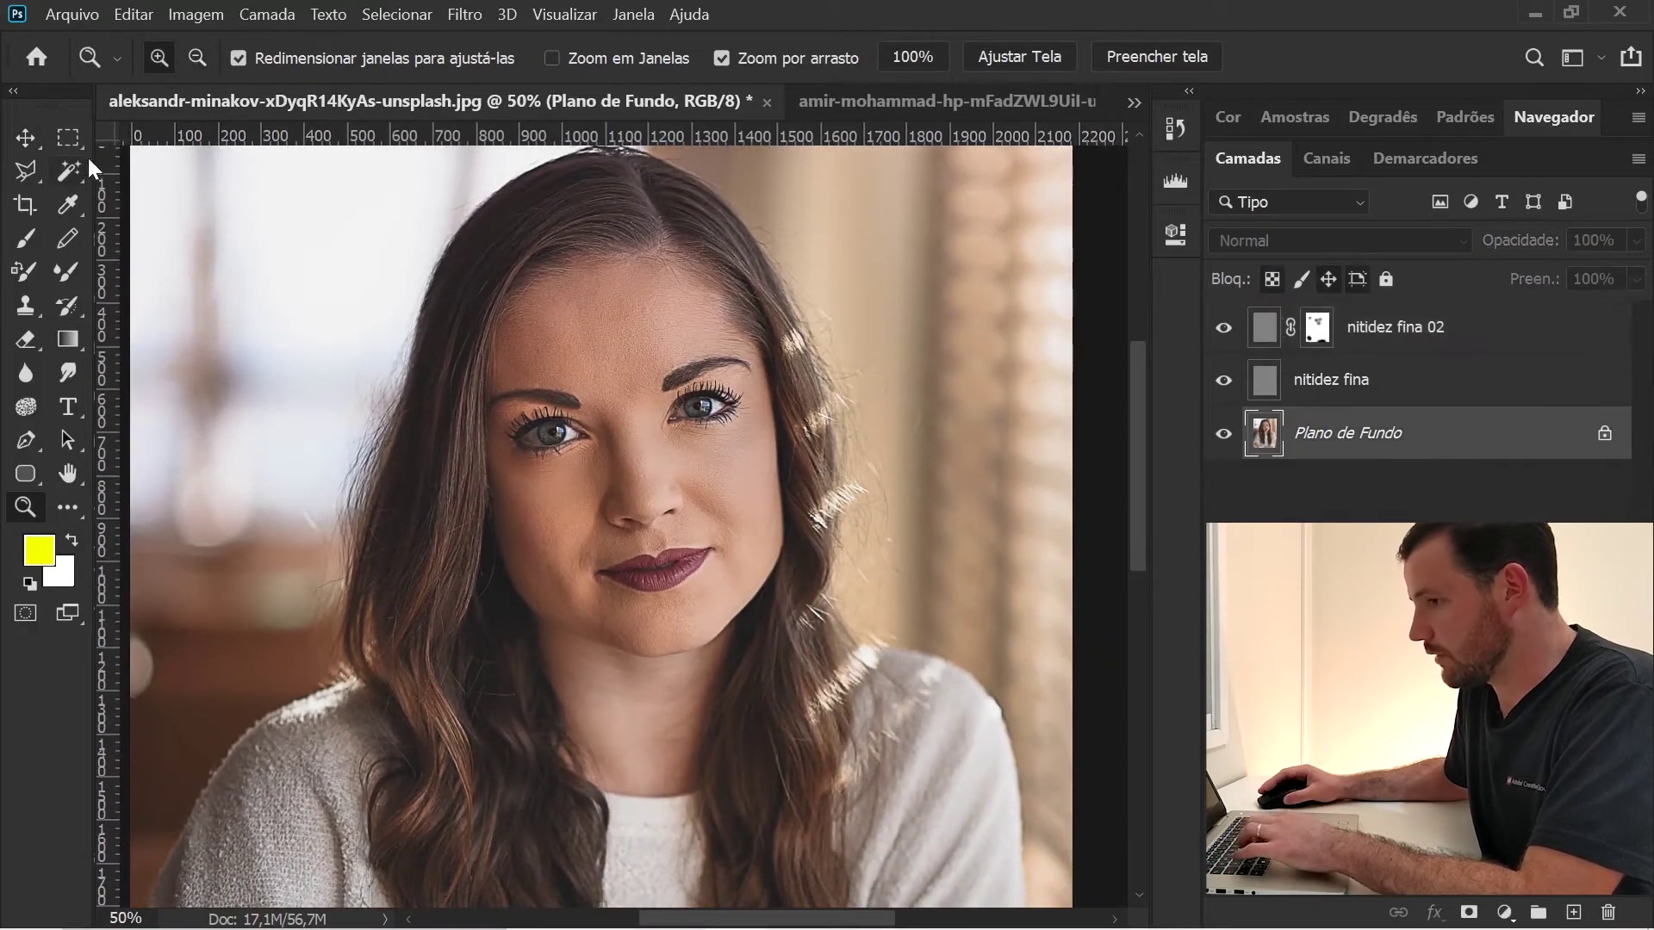
Step: Duplicate Plano de Fundo and set up High Pass on the copy with a radius of about 27,4 px
click(16, 145)
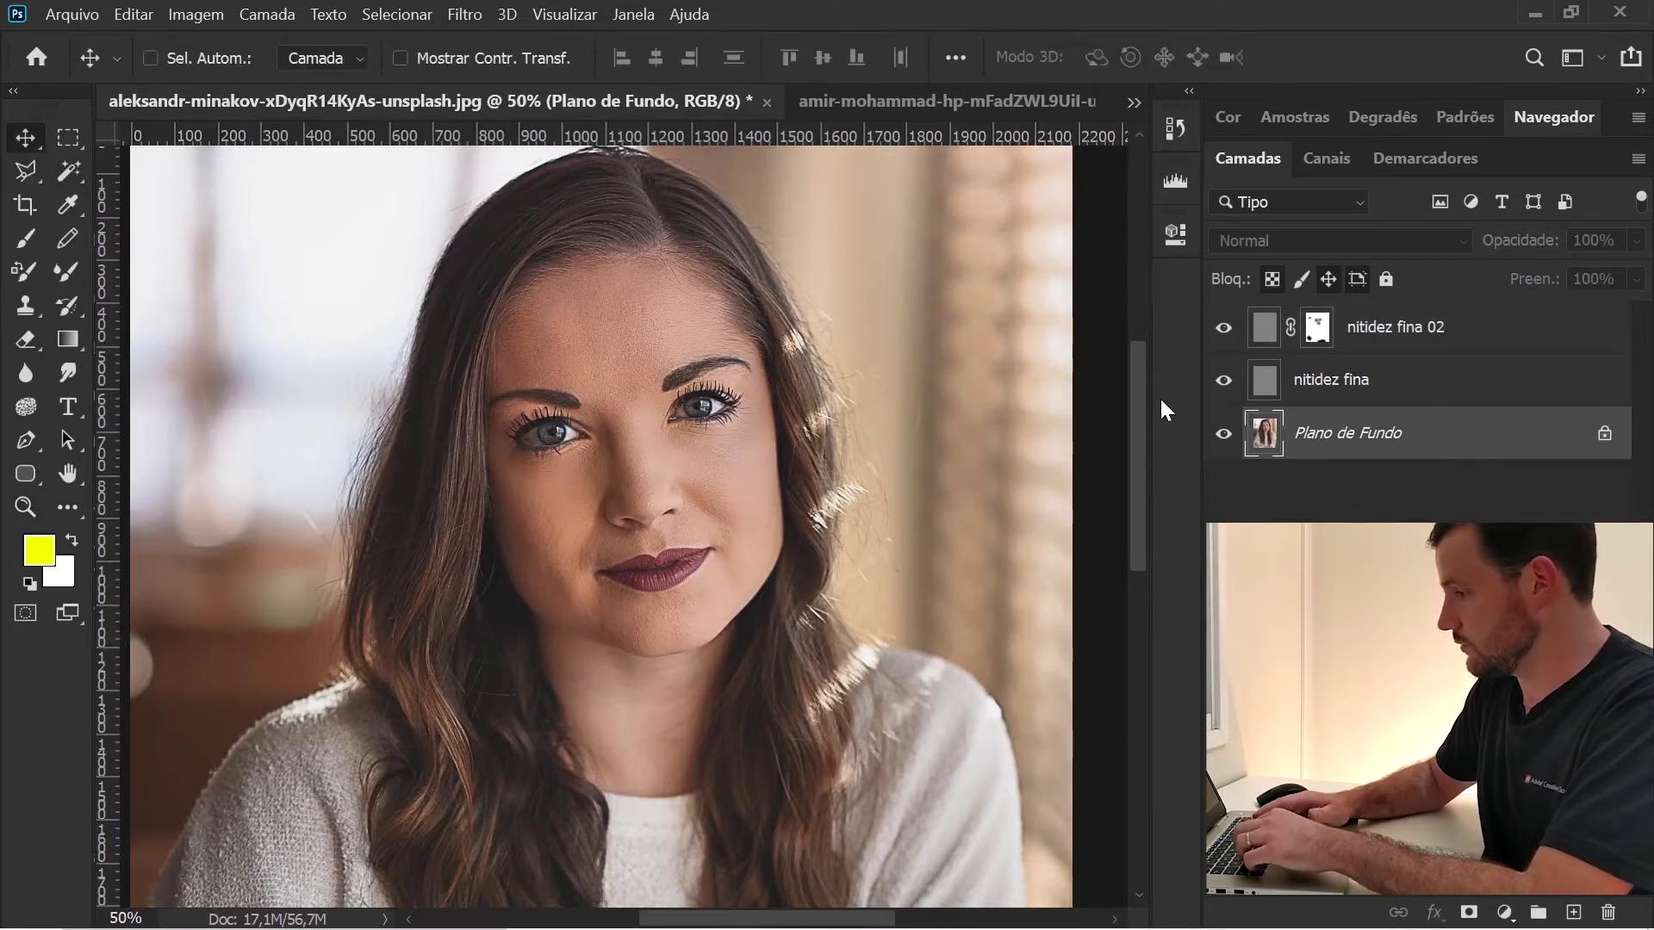
key(ctrl+j)
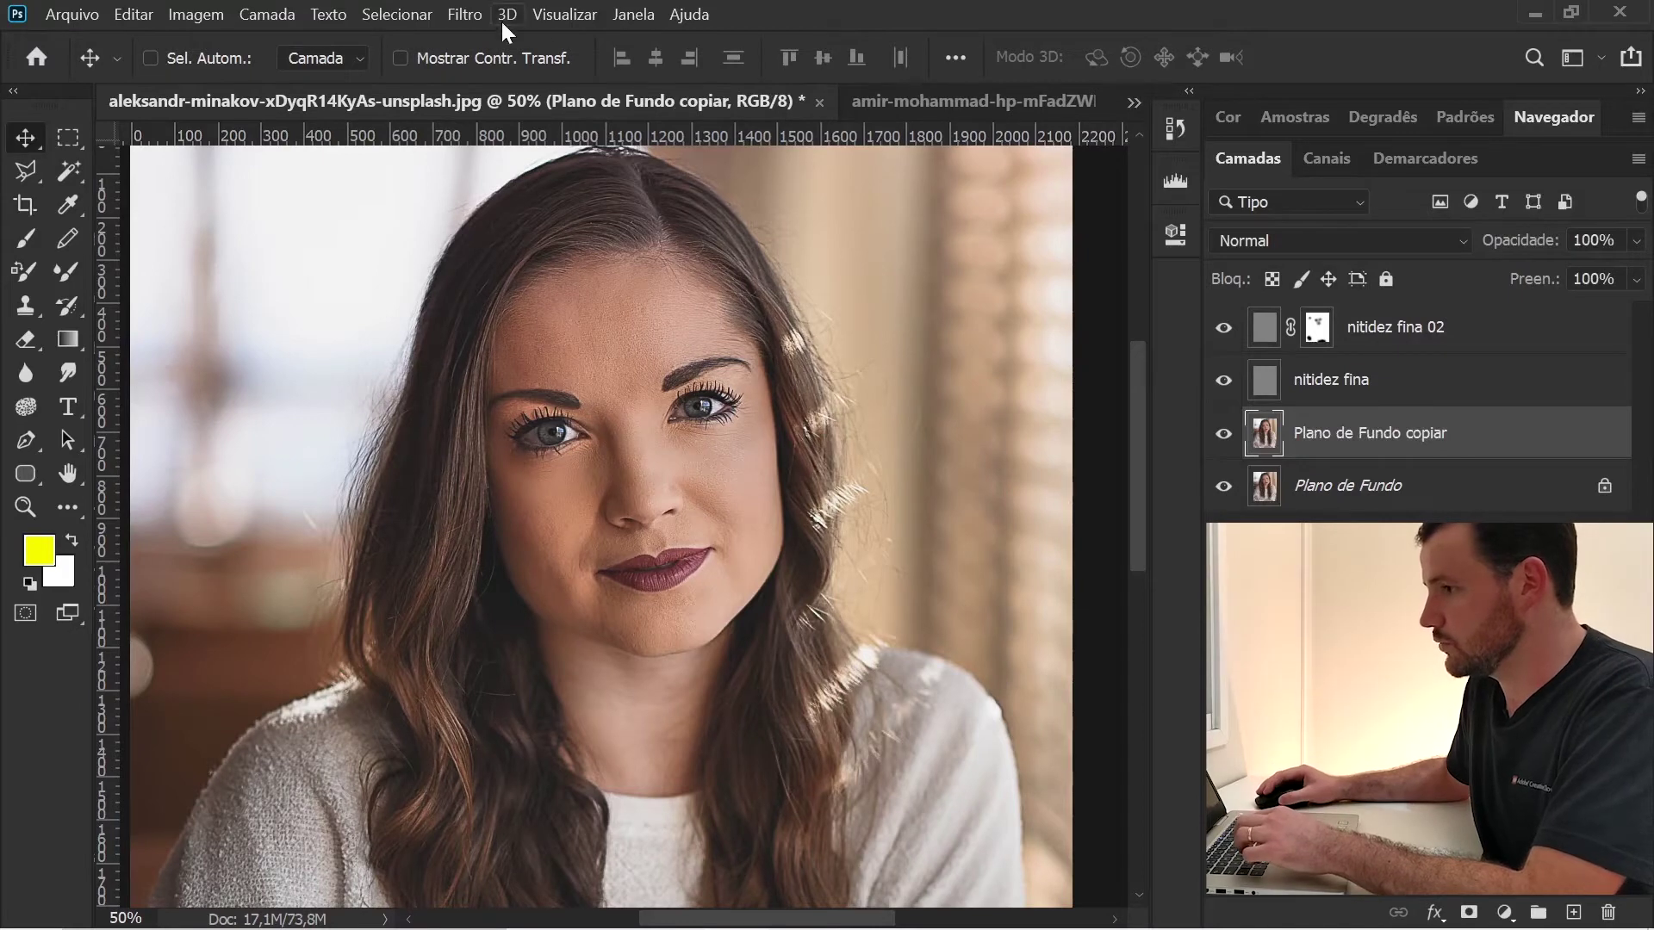
click(470, 12)
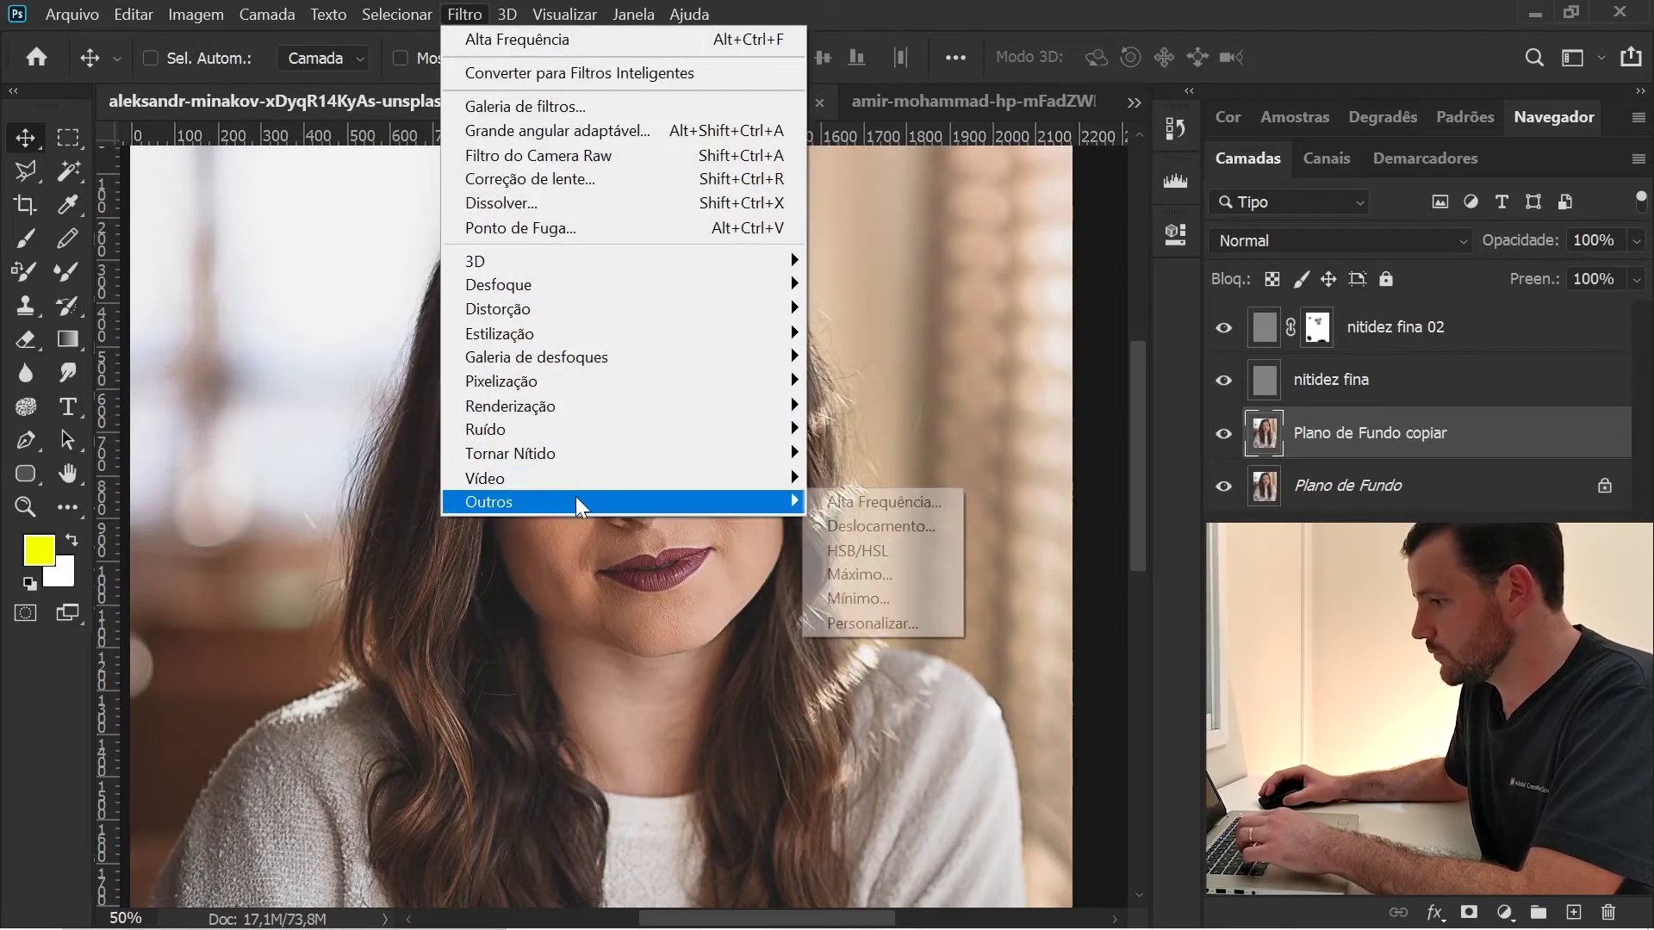
click(892, 504)
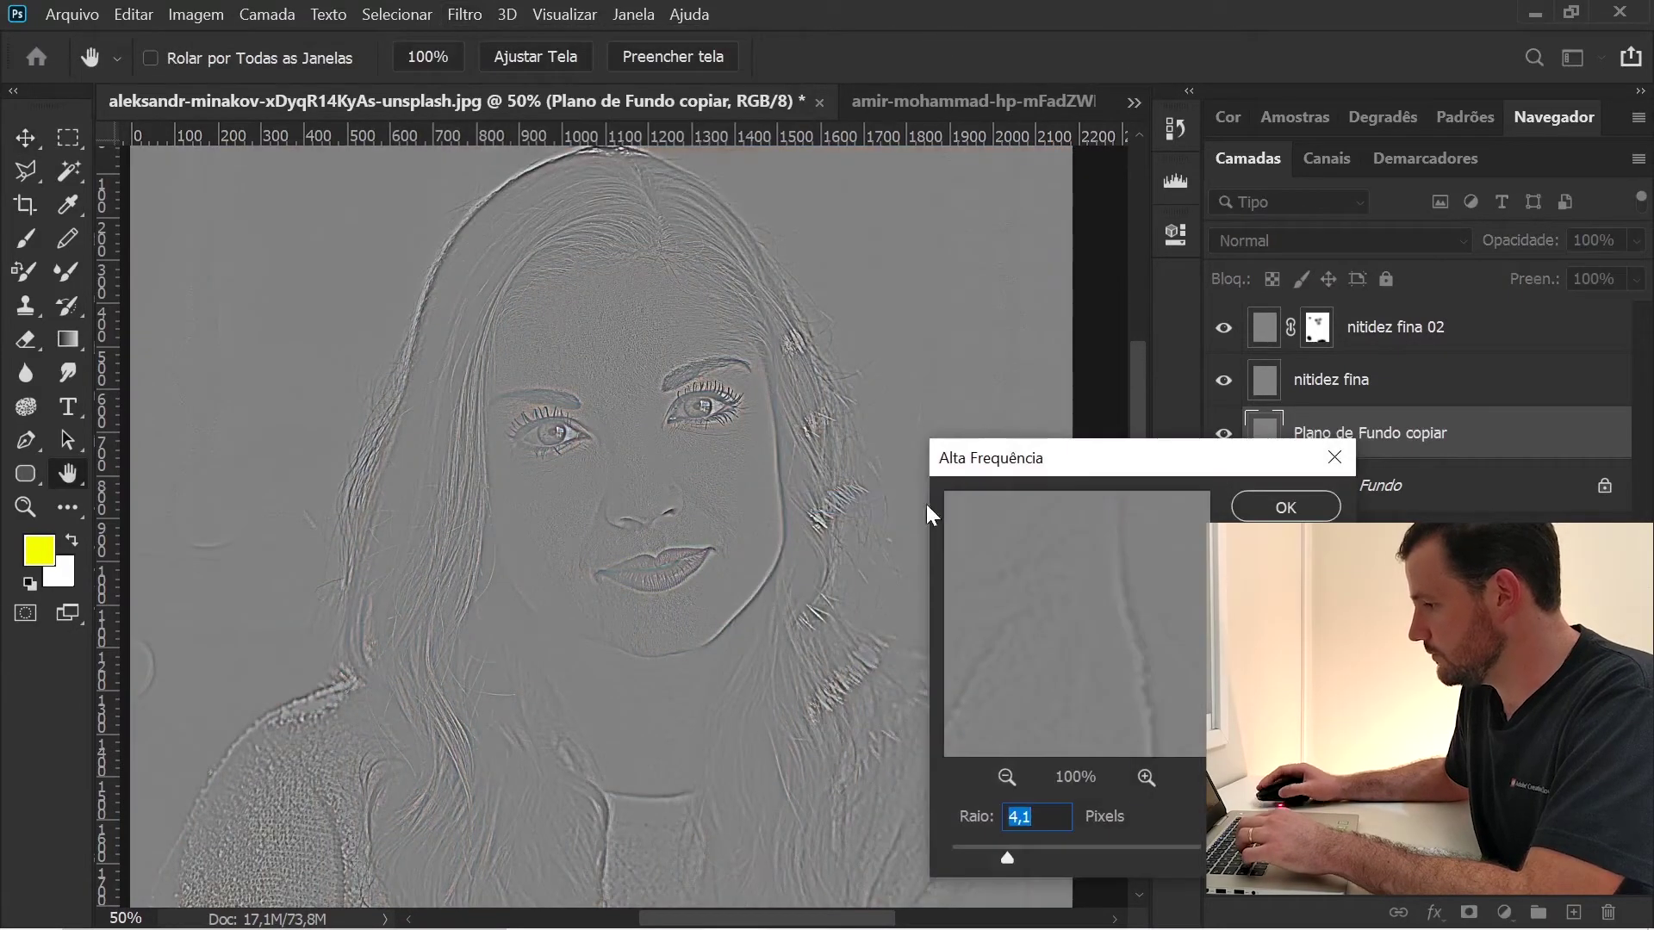
drag(1057, 851, 1089, 850)
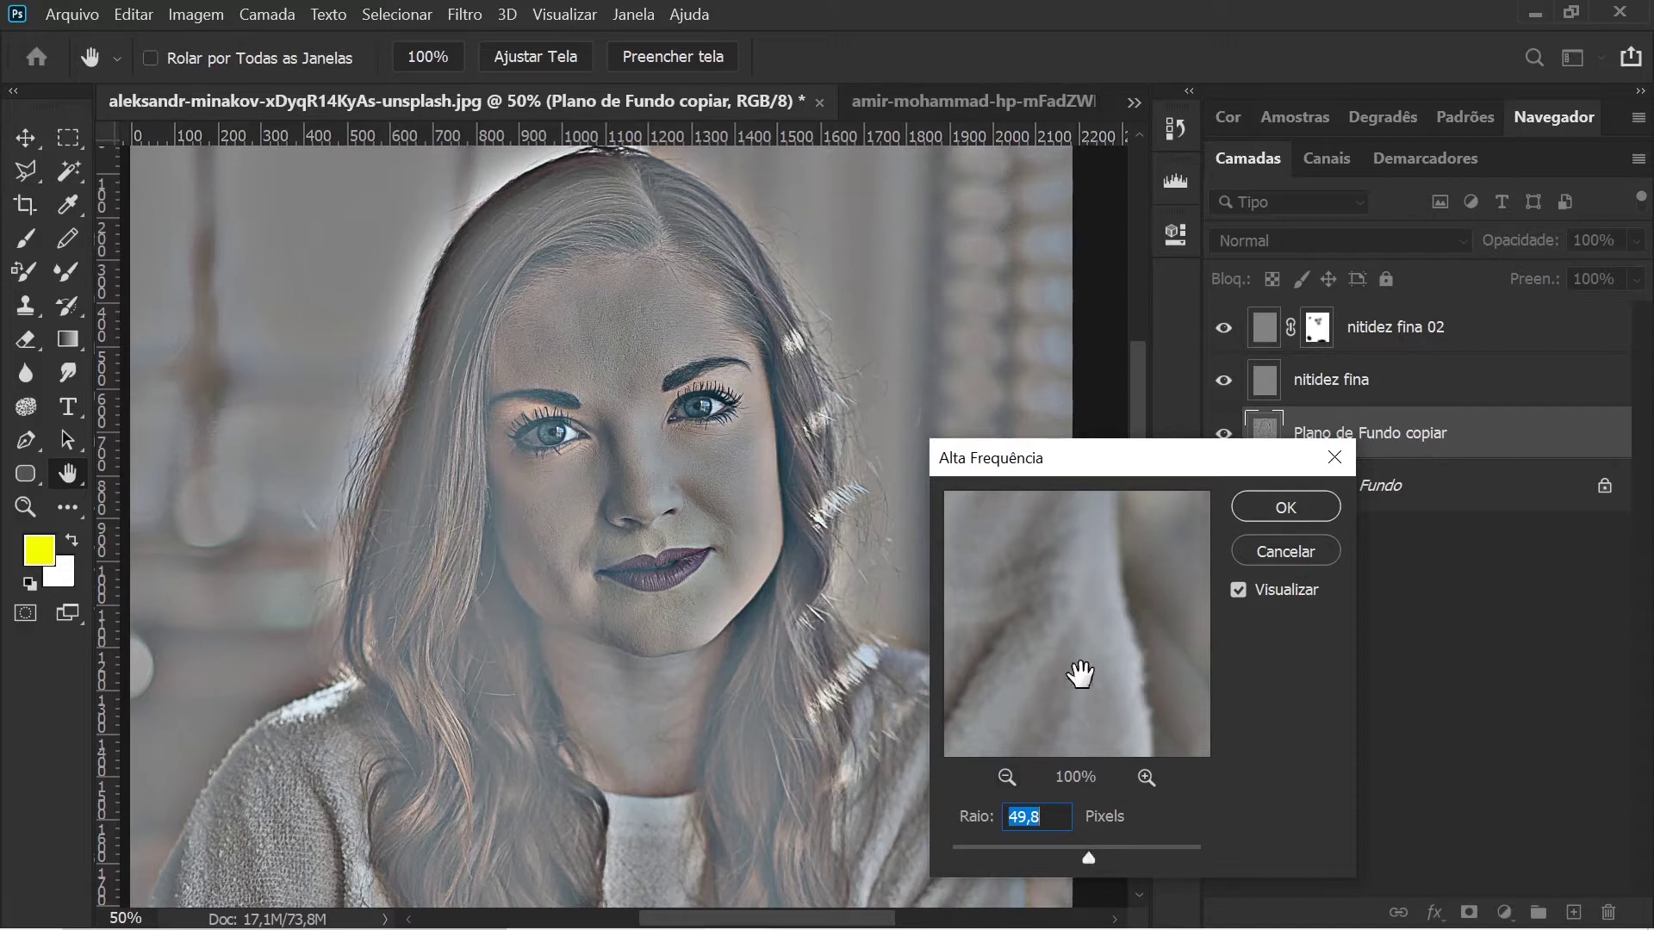
mouse_move(1077, 673)
mouse_down()
mouse_move(1122, 561)
mouse_move(1045, 565)
mouse_move(1126, 596)
mouse_up()
click(694, 465)
drag(1137, 656, 1045, 584)
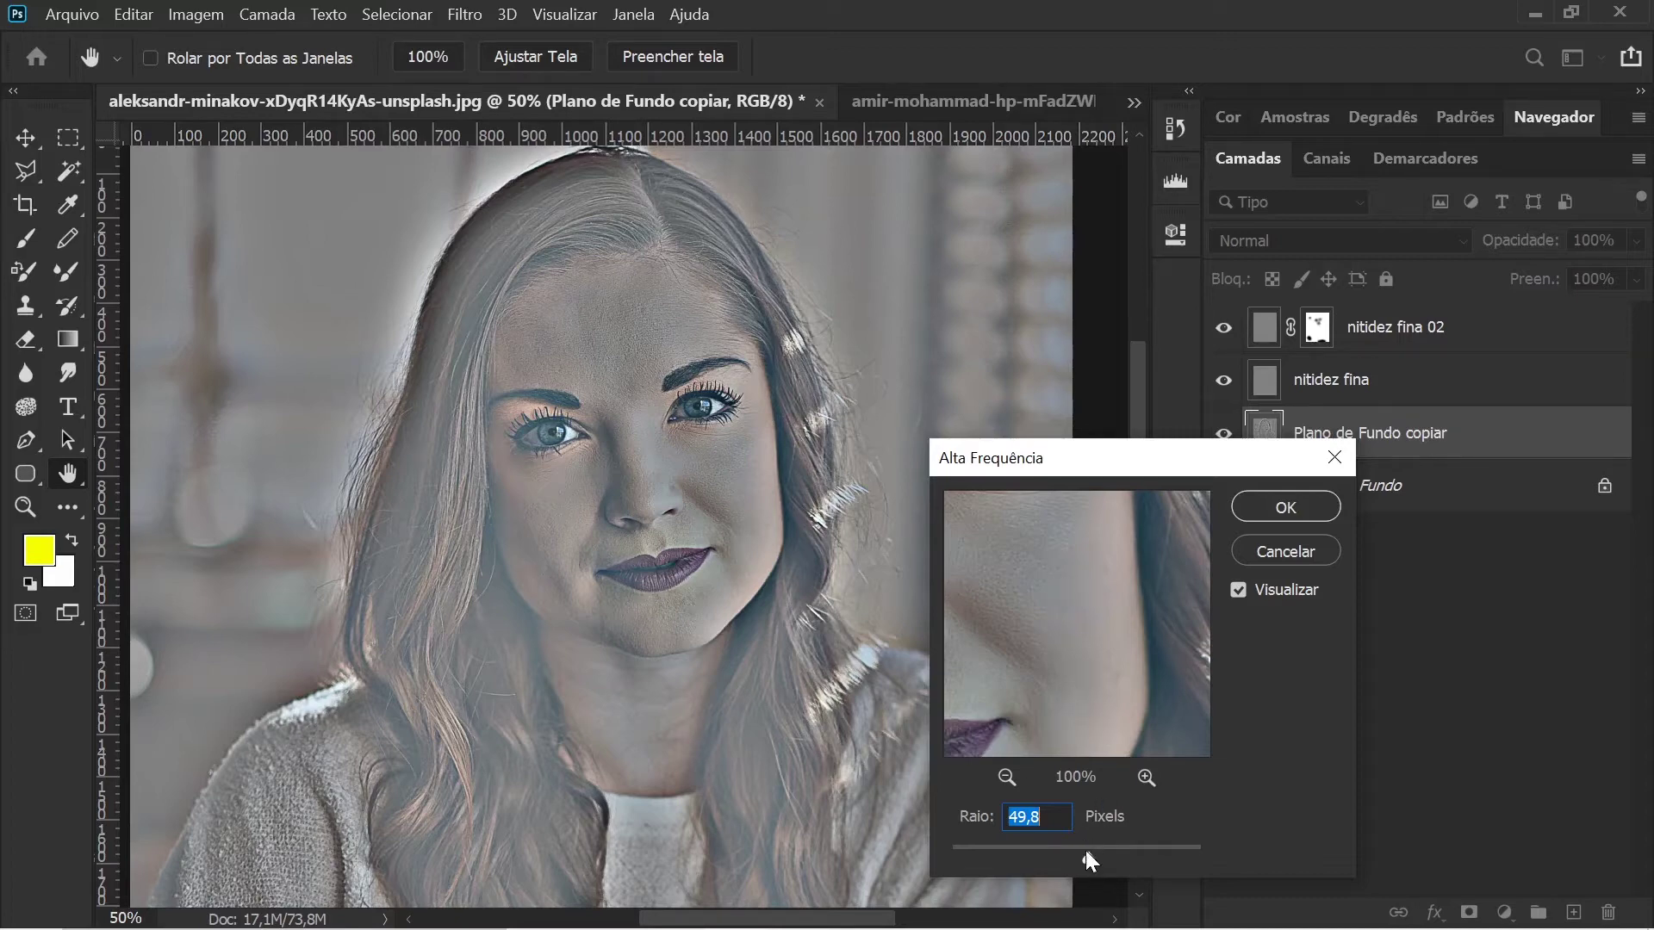
drag(1085, 851, 1077, 854)
Step: Apply the High Pass, blend the copy in Luz Indireta, and toggle it to compare
click(1292, 508)
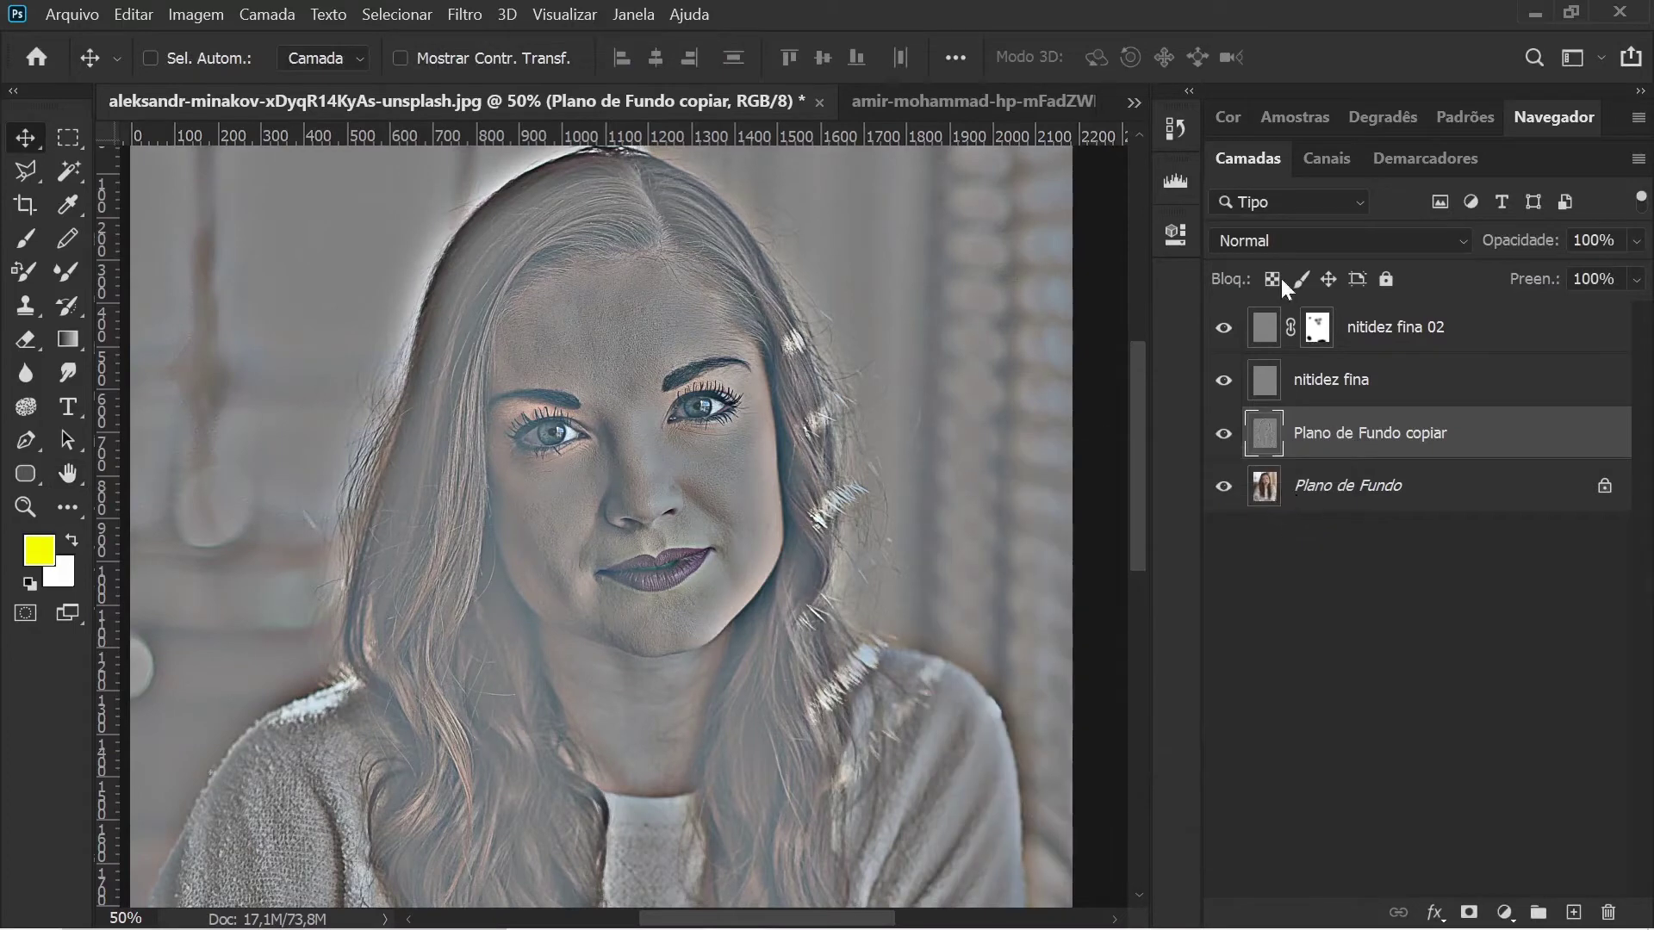
click(1340, 240)
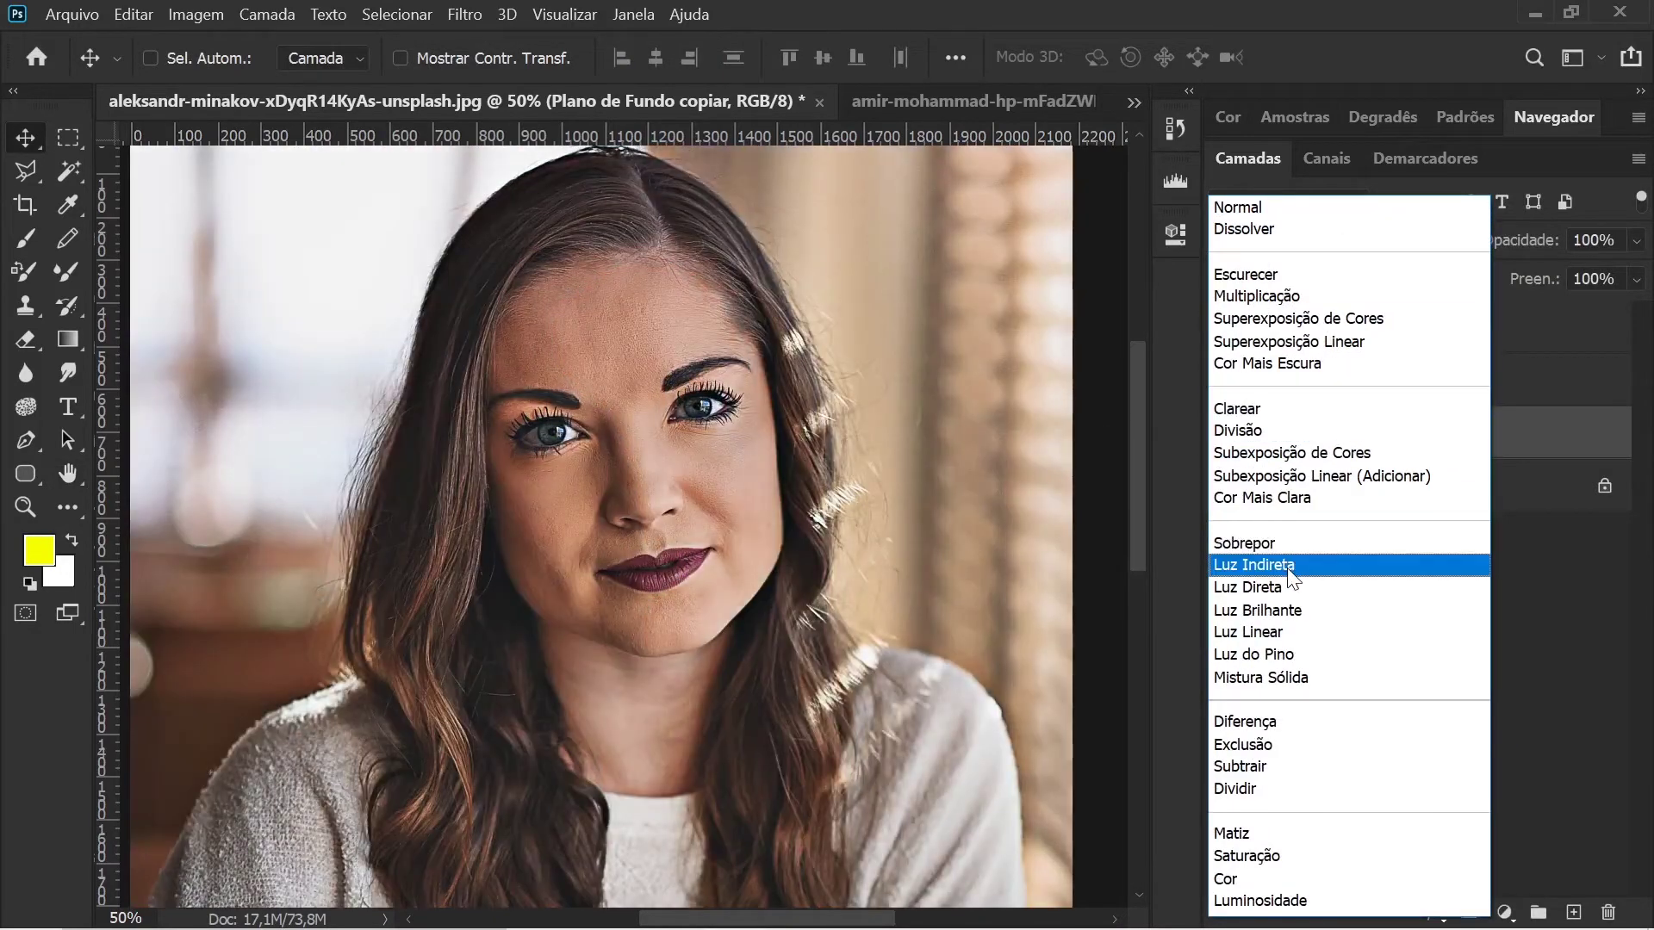
click(1292, 566)
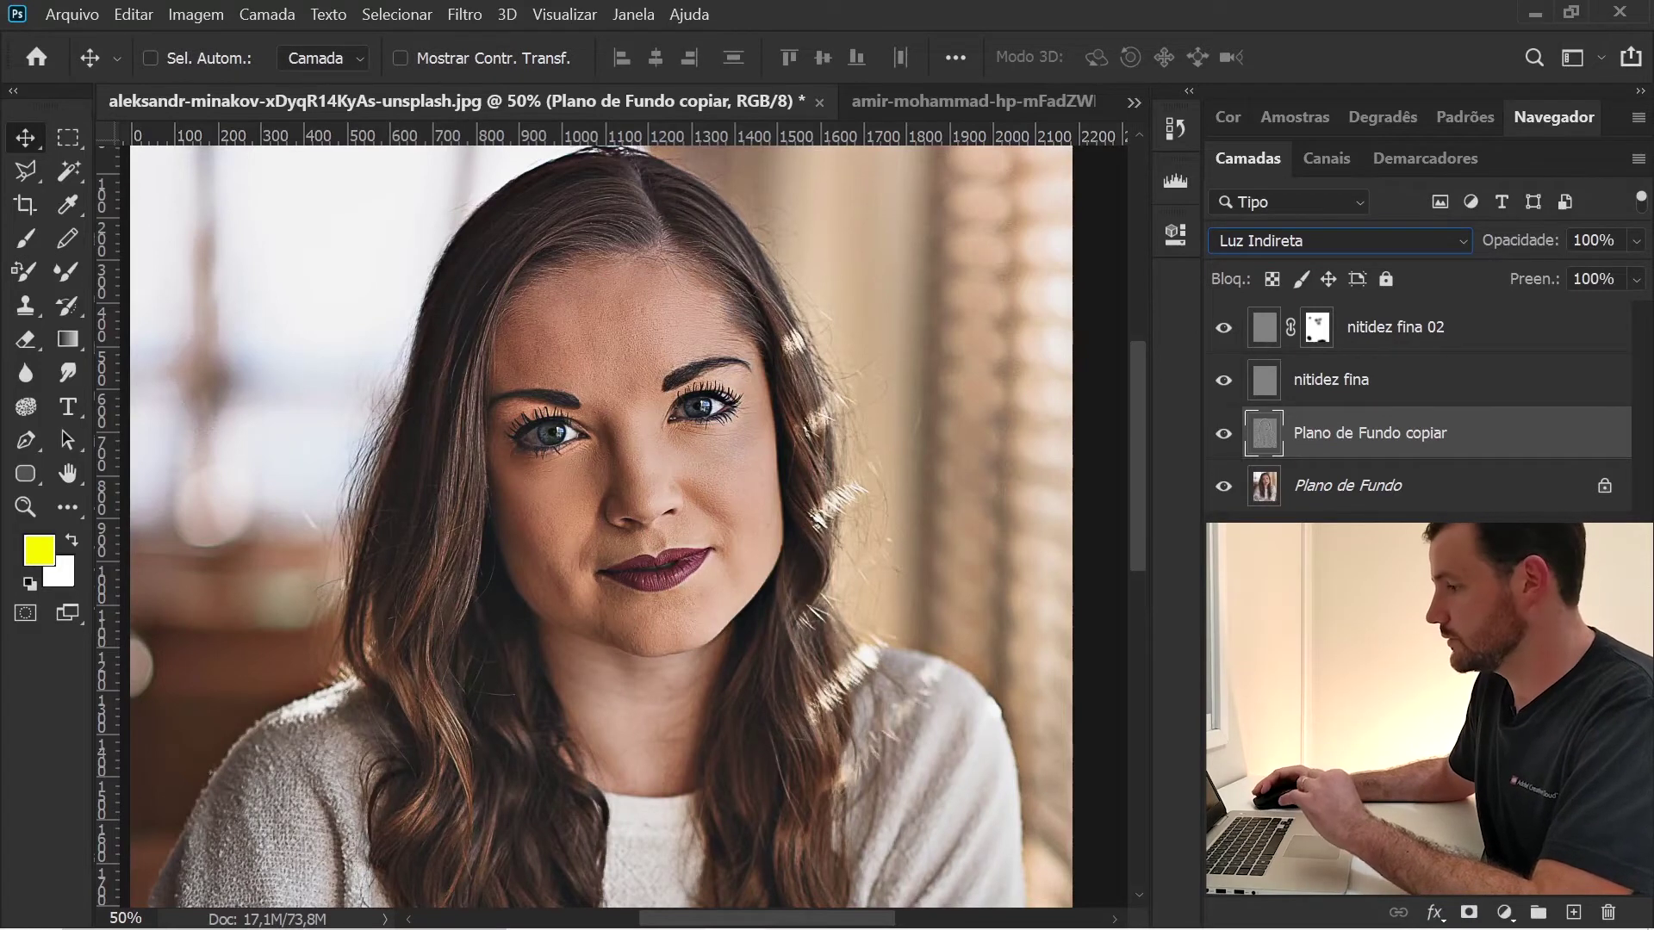
click(1225, 435)
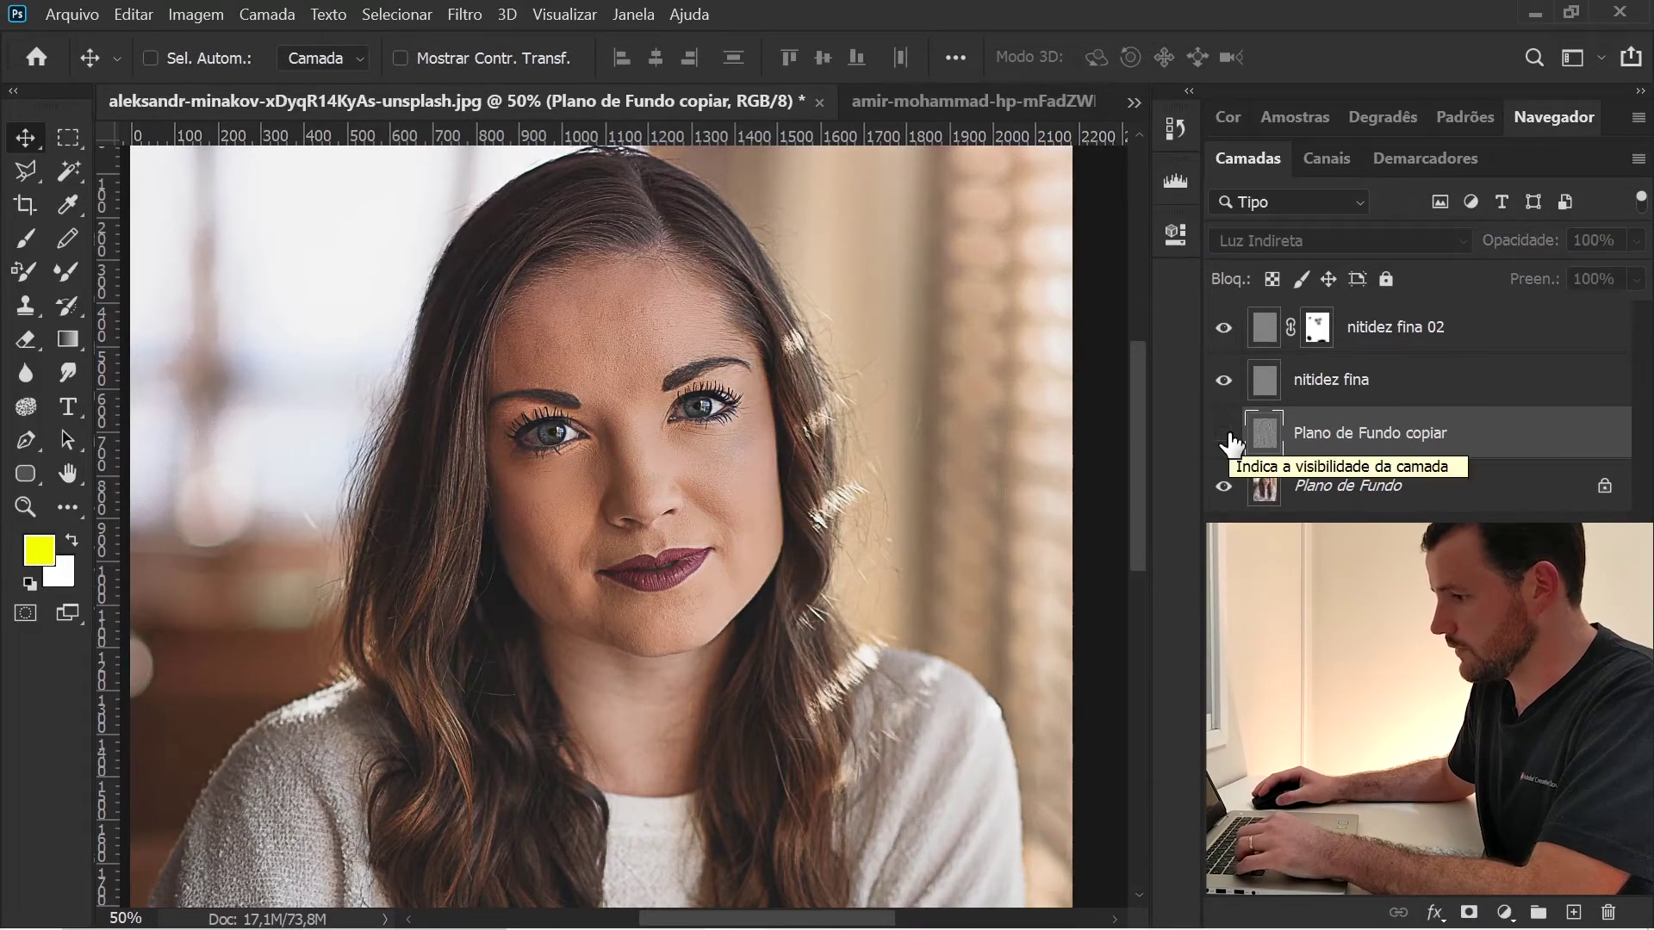
click(1229, 437)
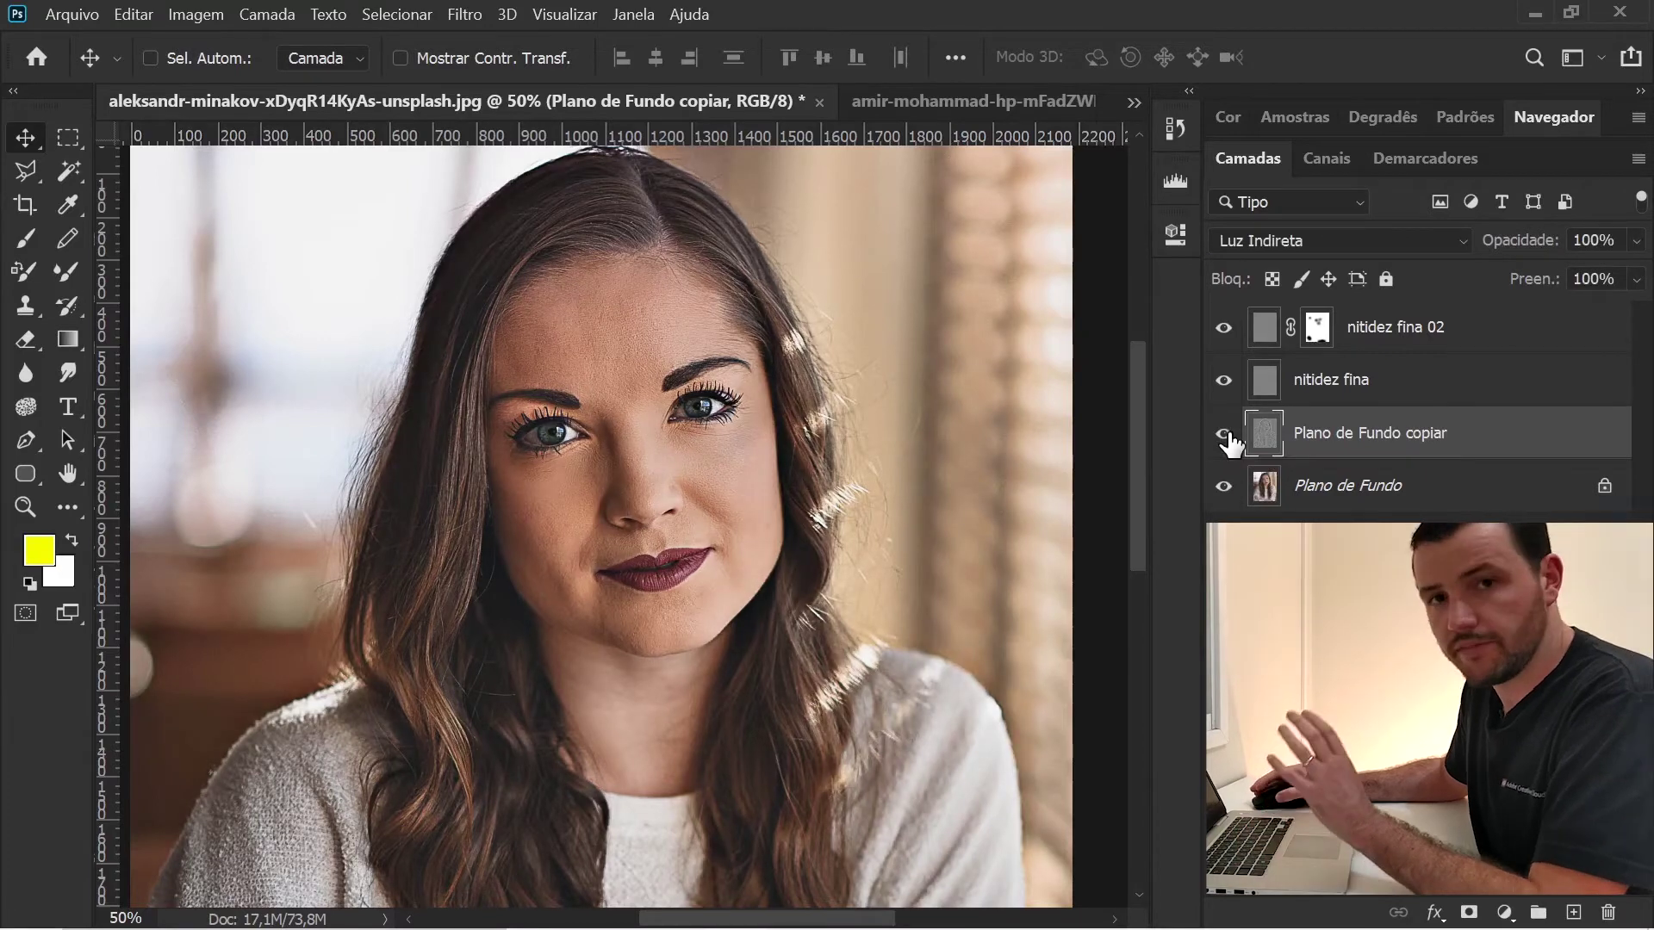
Step: Zoom out to view the whole woman, then back in to 50% on the face
scroll(805, 462, down, 4)
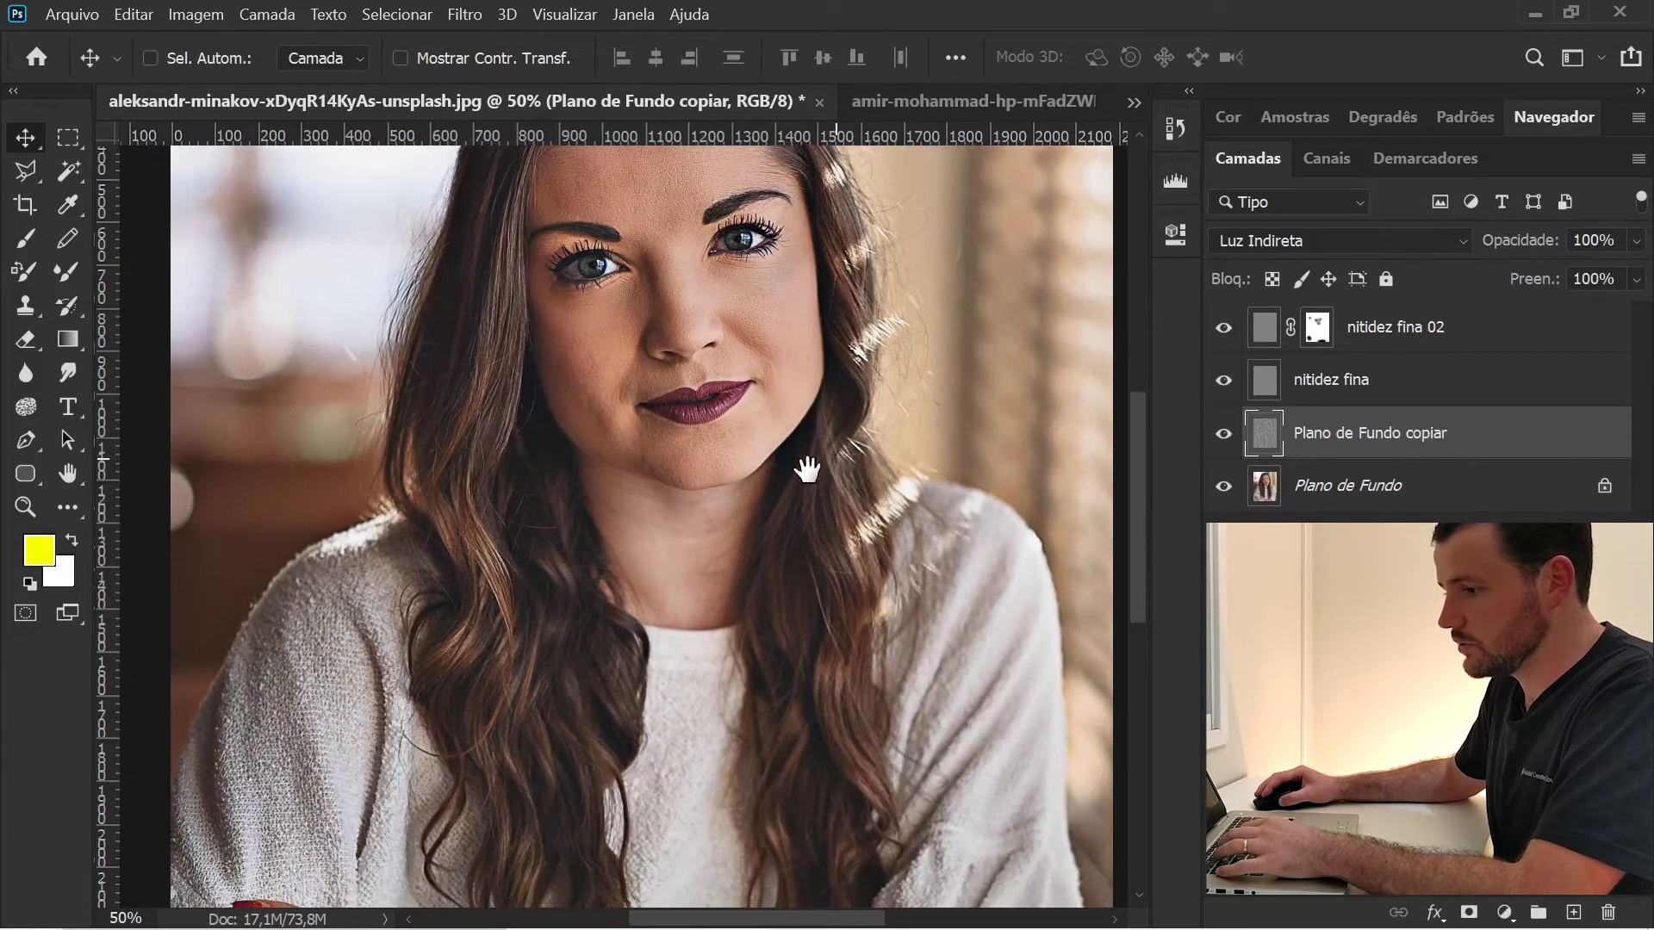
scroll(547, 469, down, 1)
scroll(536, 476, down, 3)
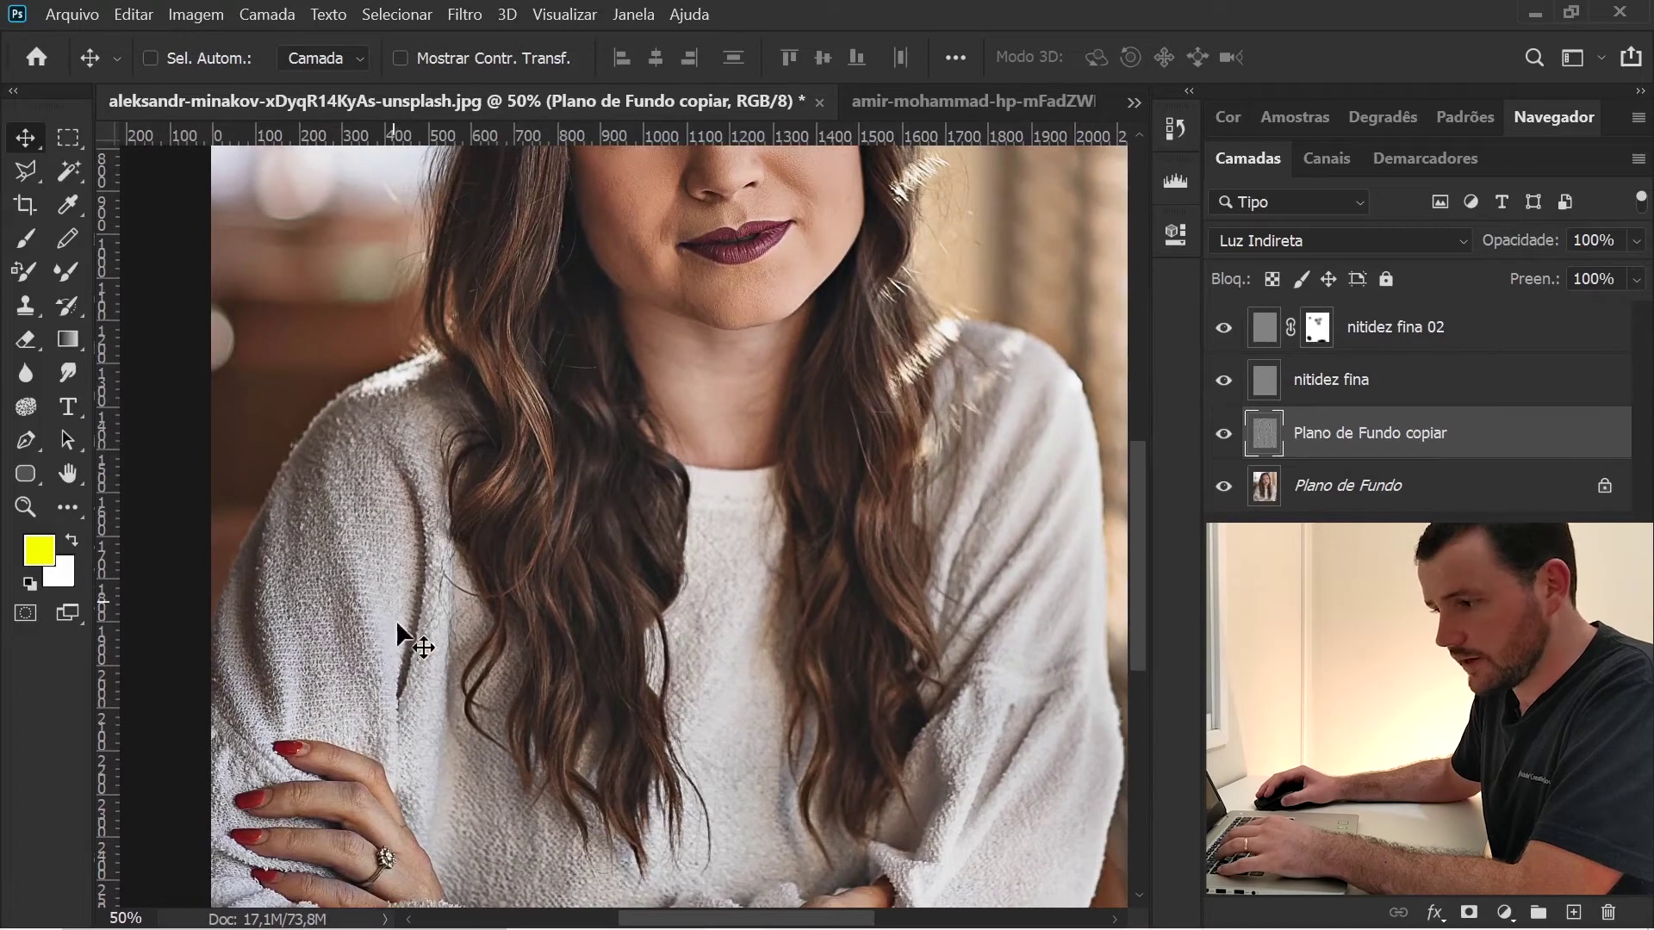
alt+click(720, 554)
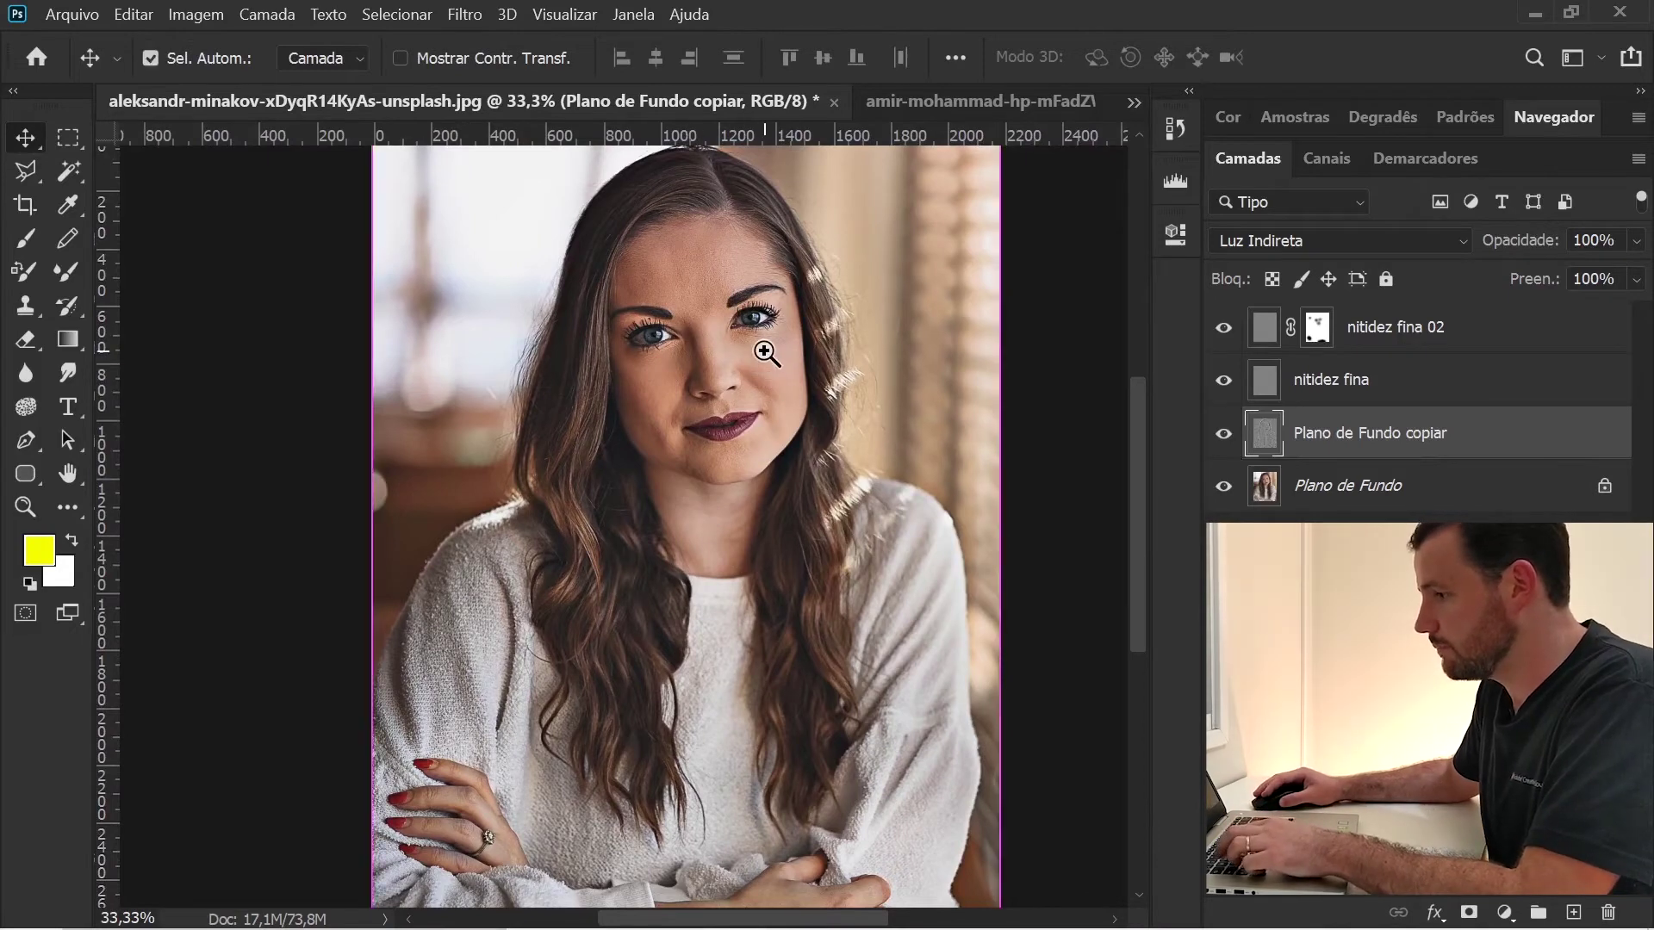
key(ctrl+plus)
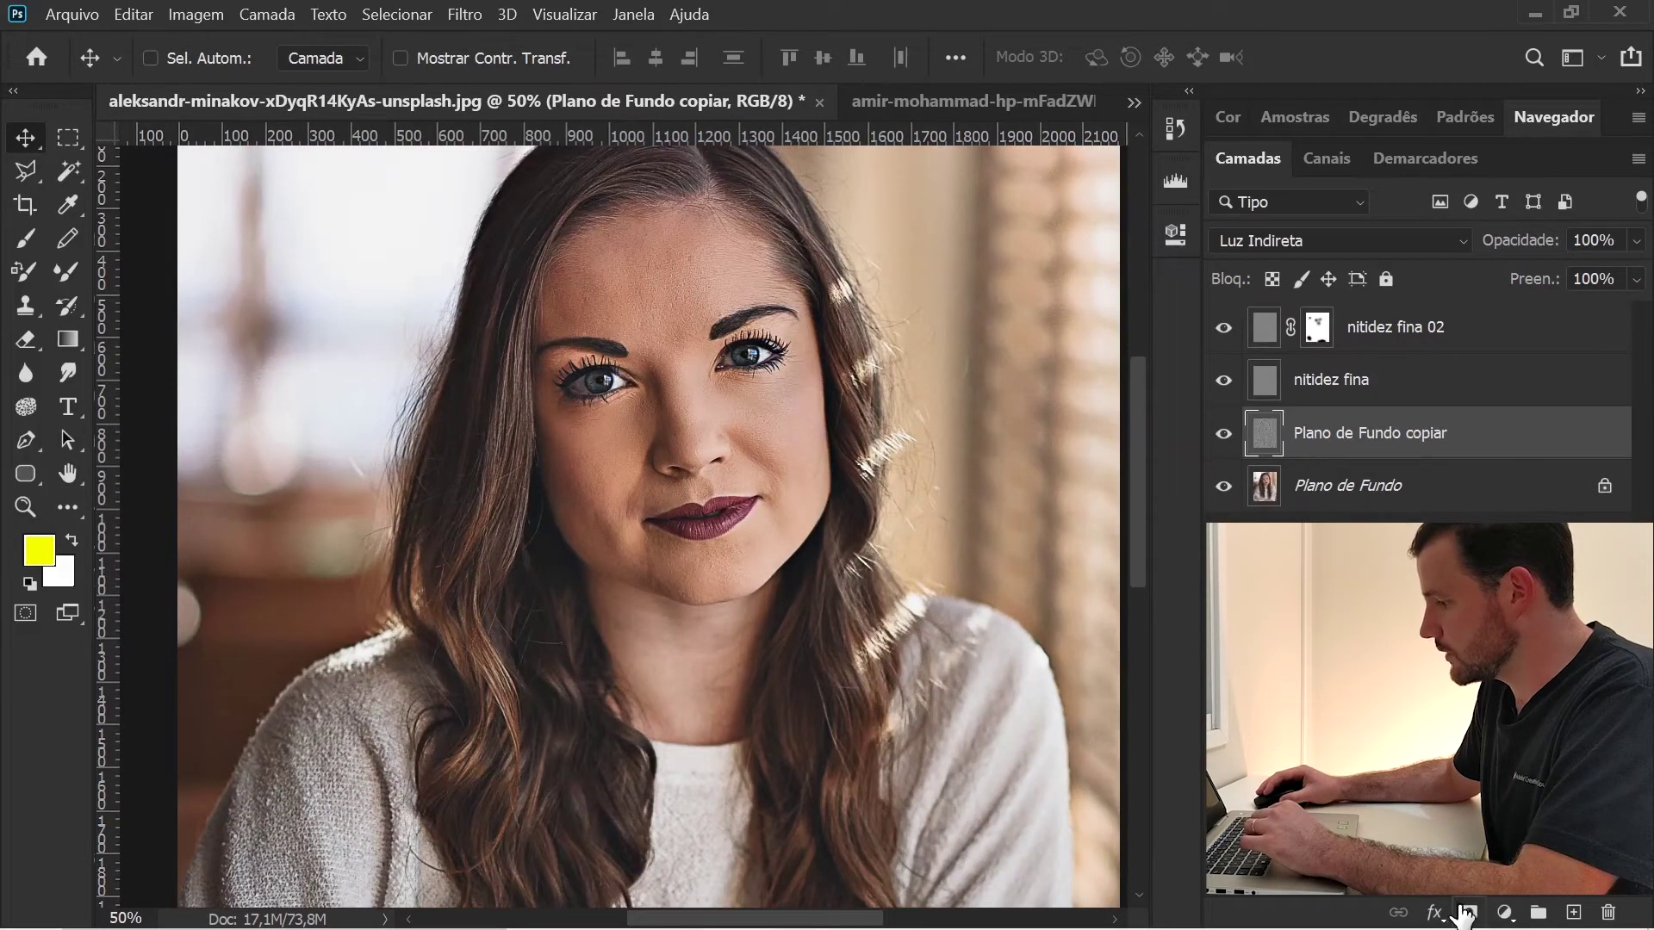
Step: Add a layer mask to Plano de Fundo copiar and switch to the Brush tool
click(1467, 913)
key(b)
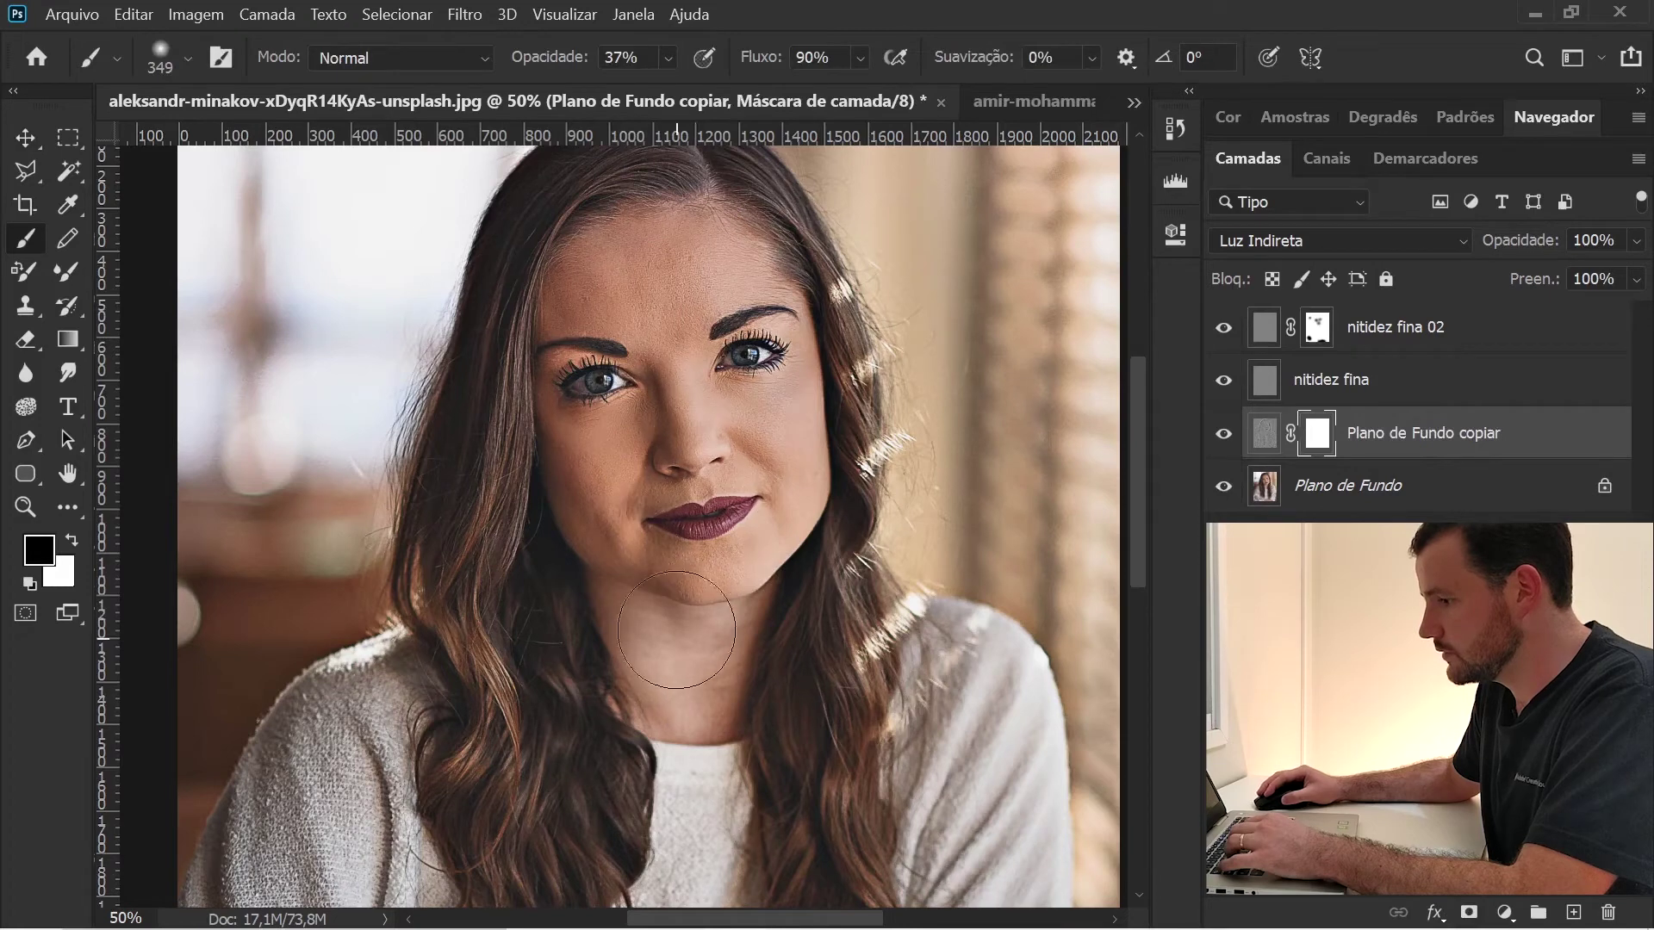
alt+click(695, 561)
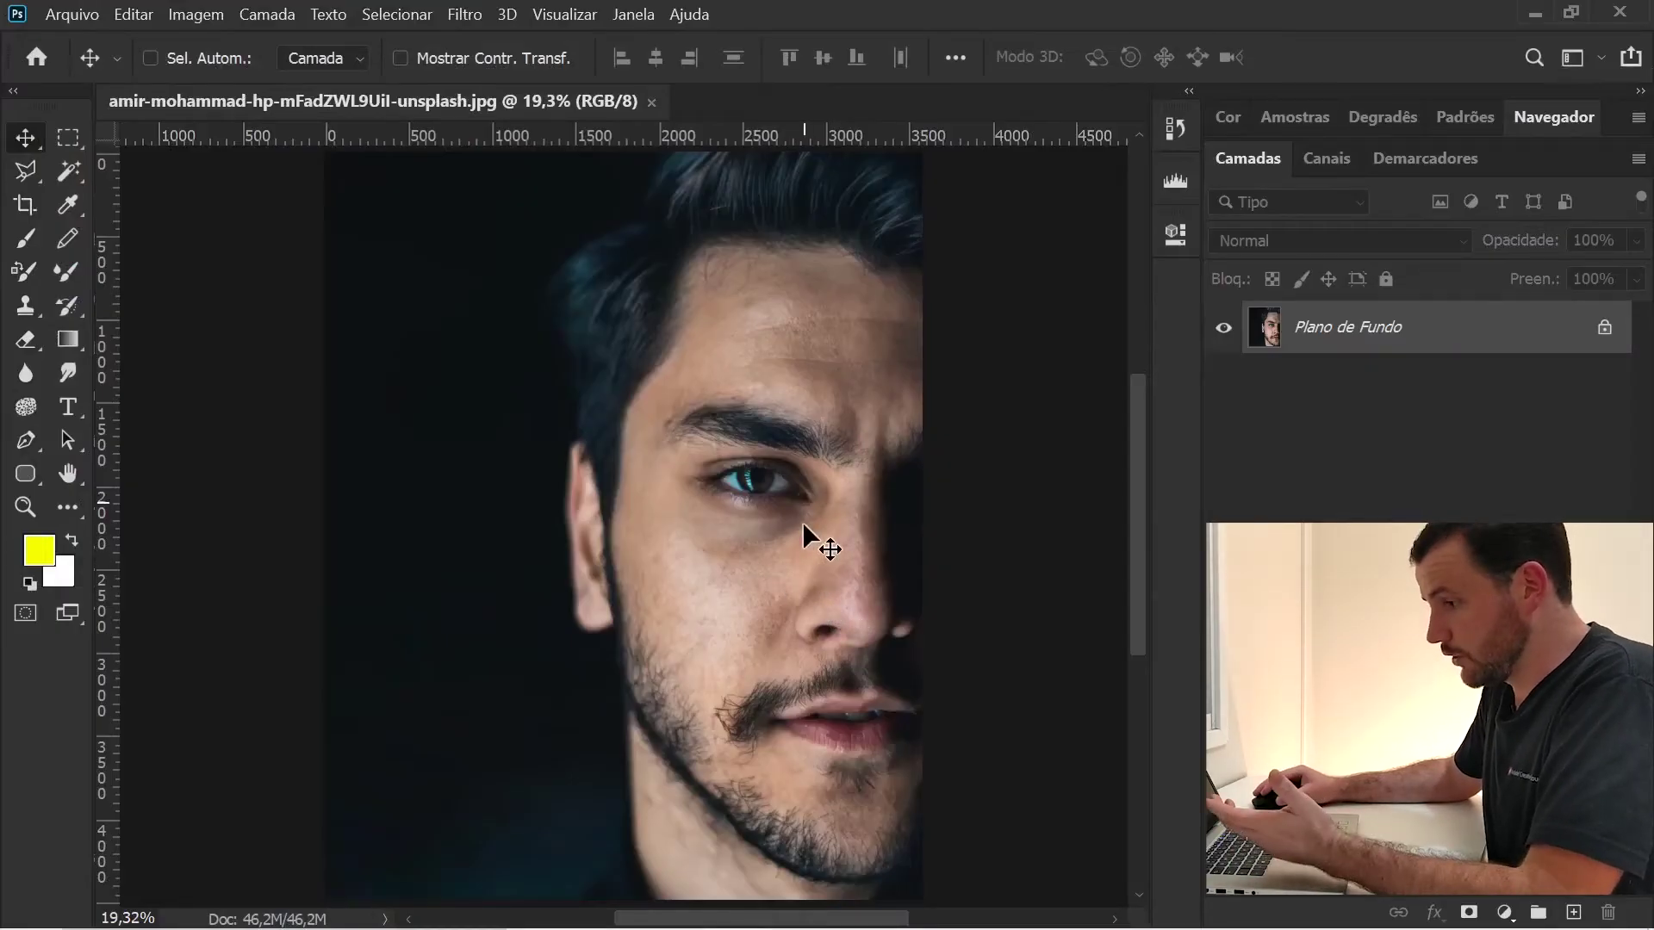
ctrl+click(814, 643)
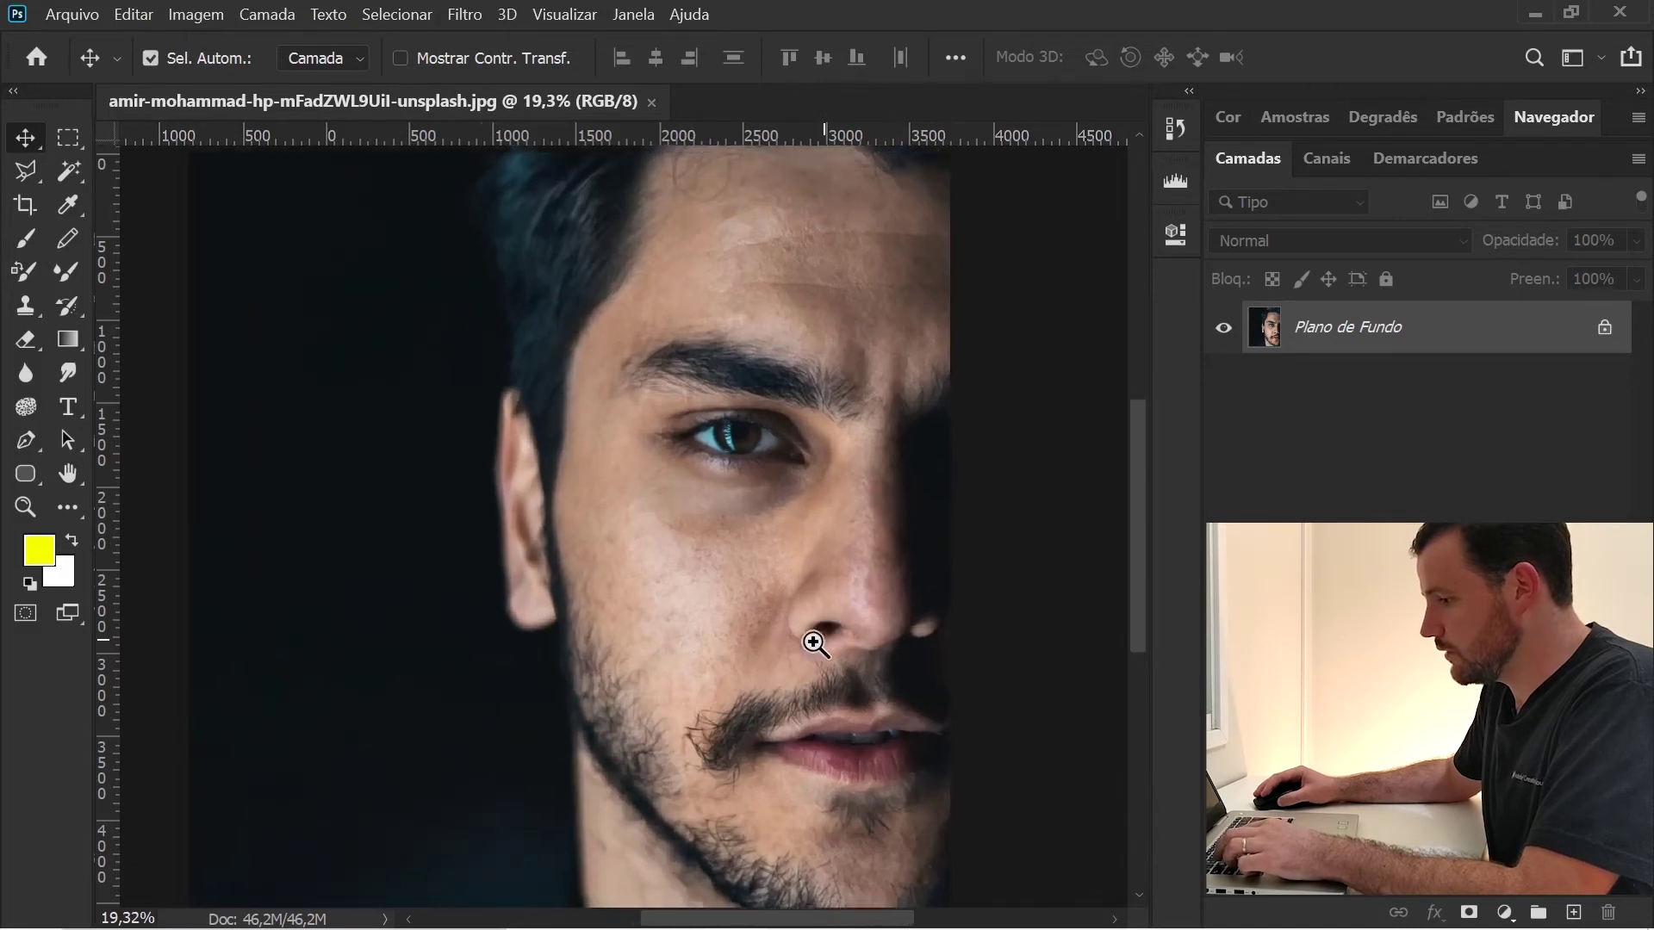
ctrl+click(794, 628)
ctrl+click(787, 598)
drag(787, 598, 762, 697)
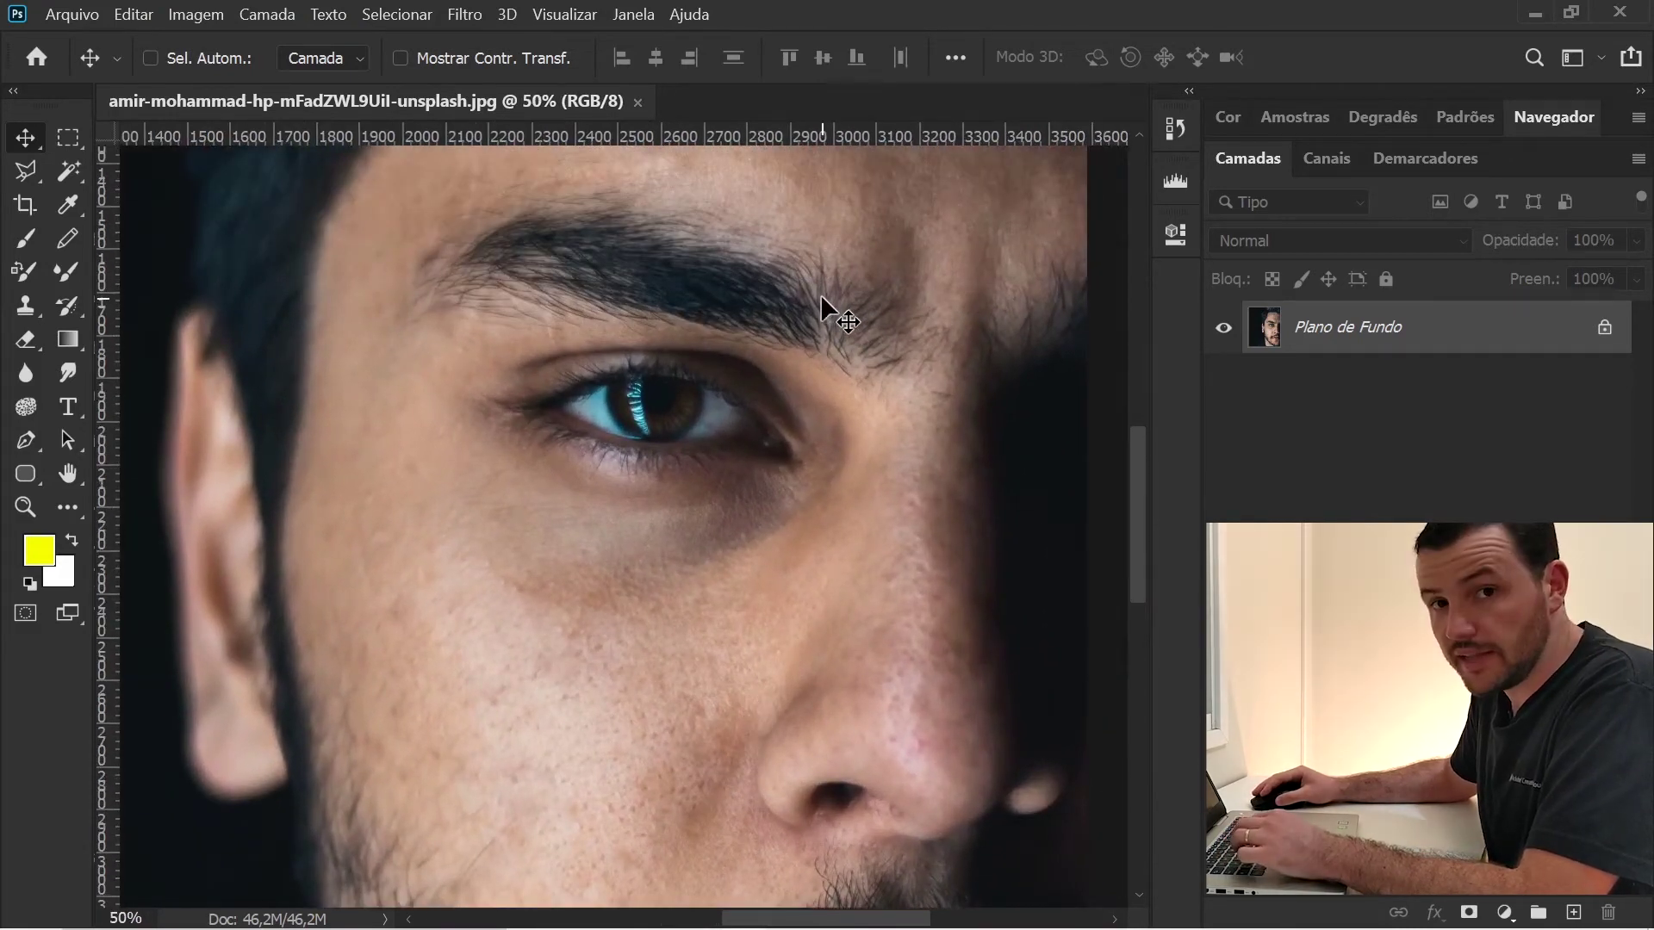
drag(786, 647, 779, 292)
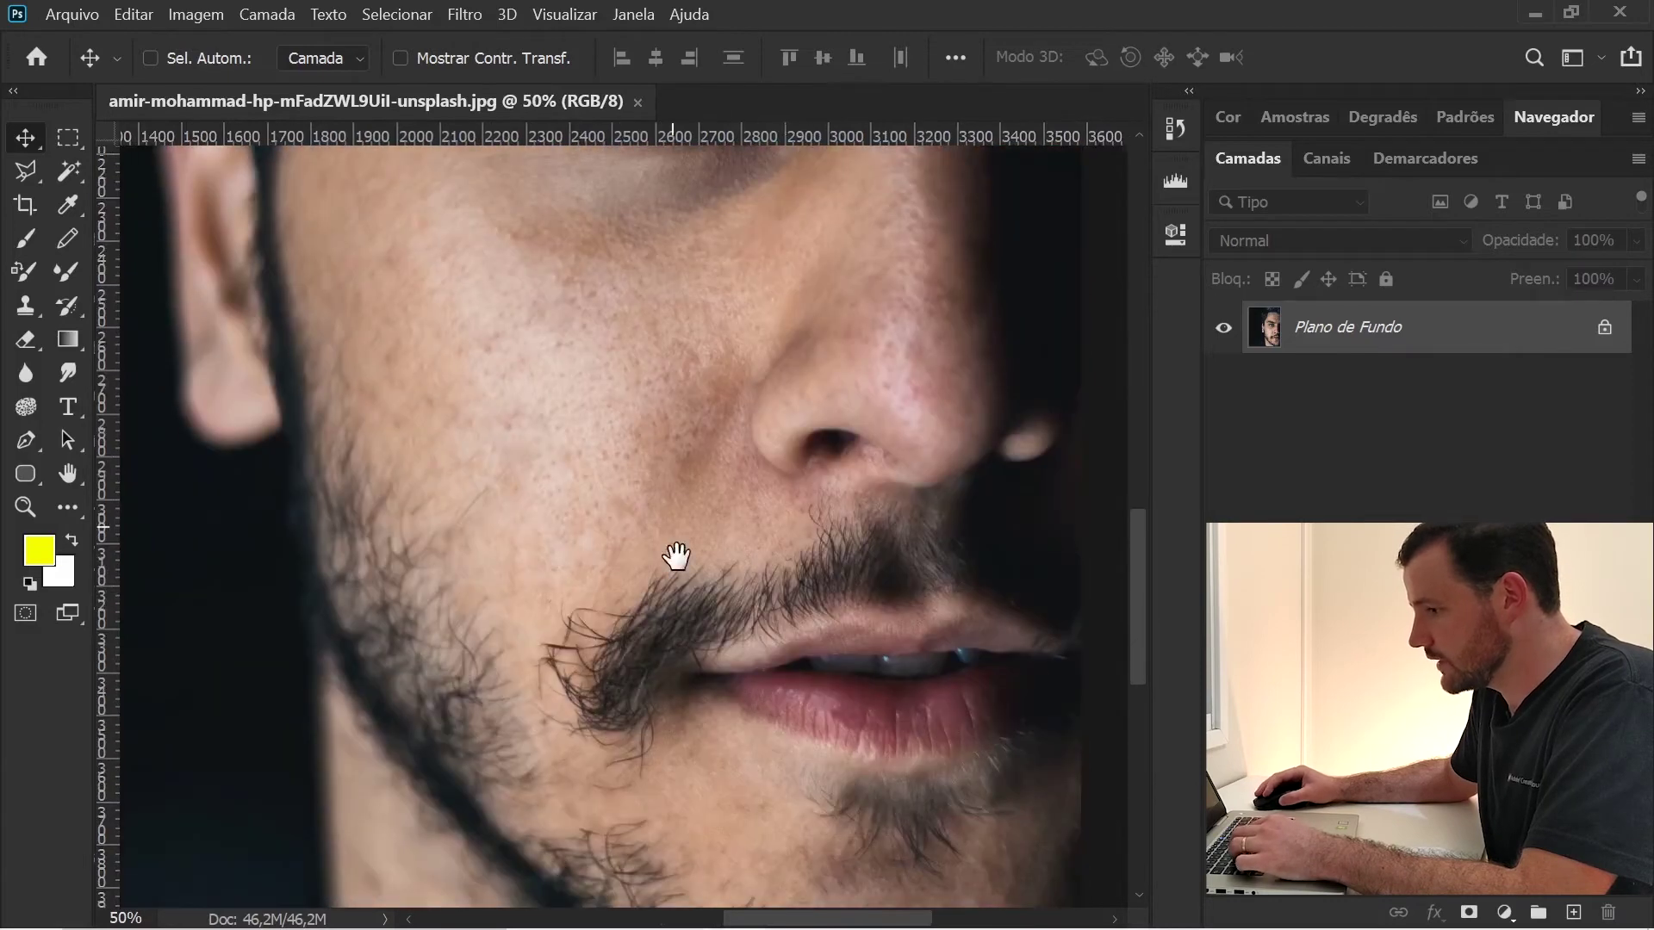
mouse_move(676, 554)
mouse_down()
mouse_move(681, 414)
mouse_move(602, 690)
mouse_up()
drag(733, 424, 635, 480)
key(z)
alt+click(613, 487)
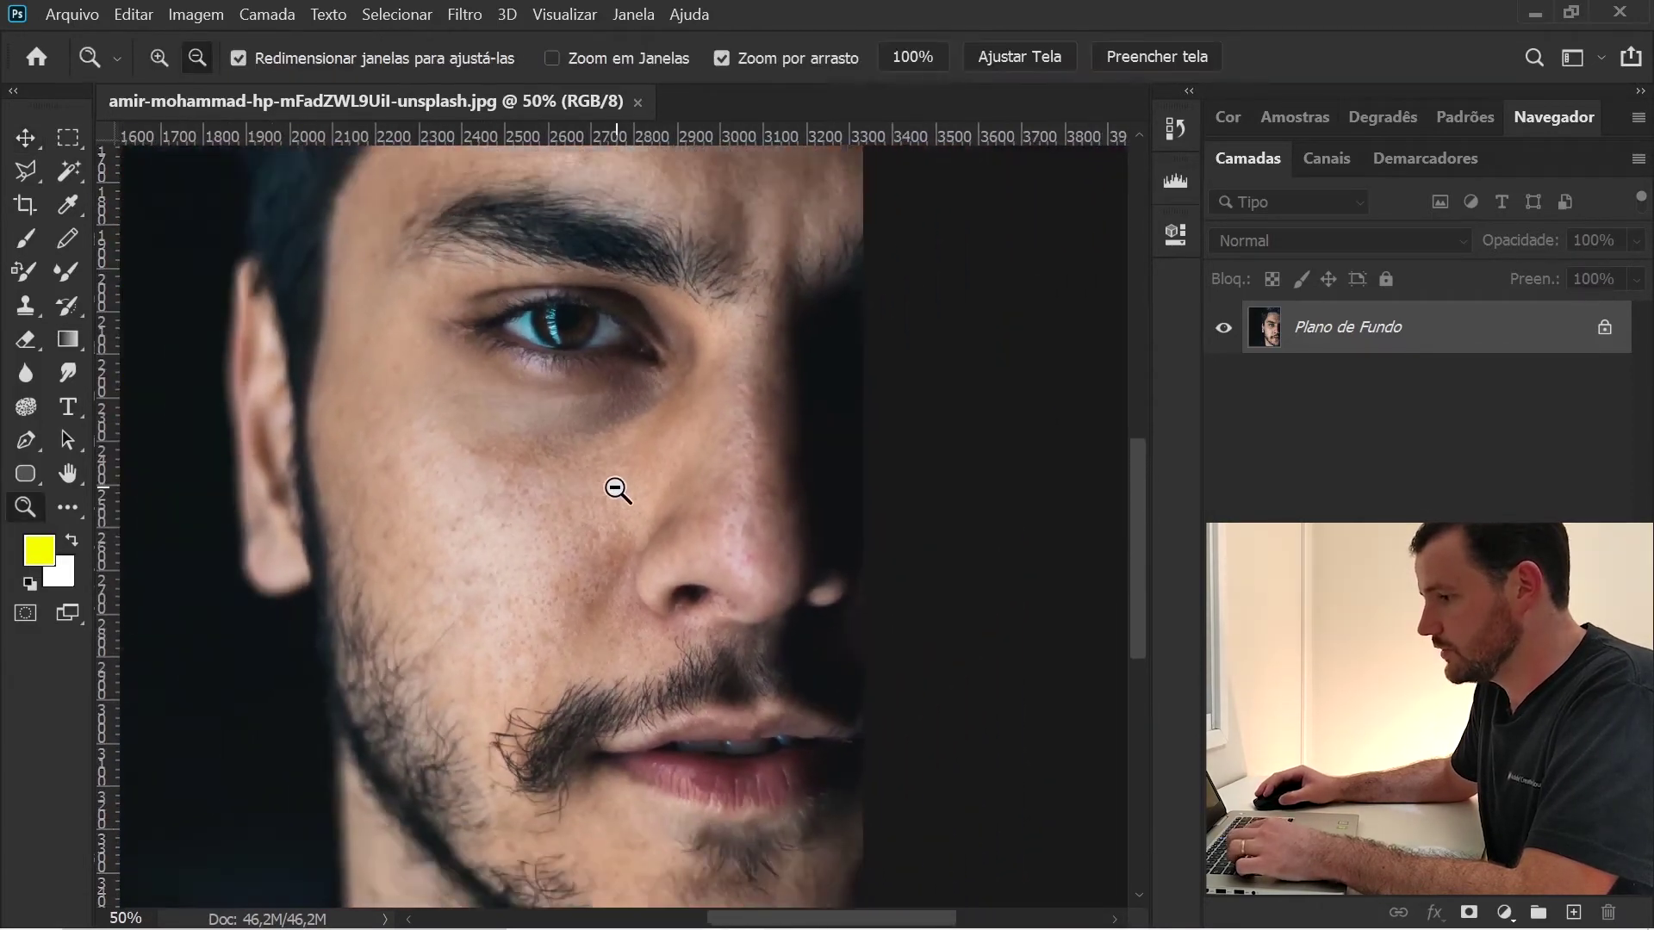
alt+click(592, 451)
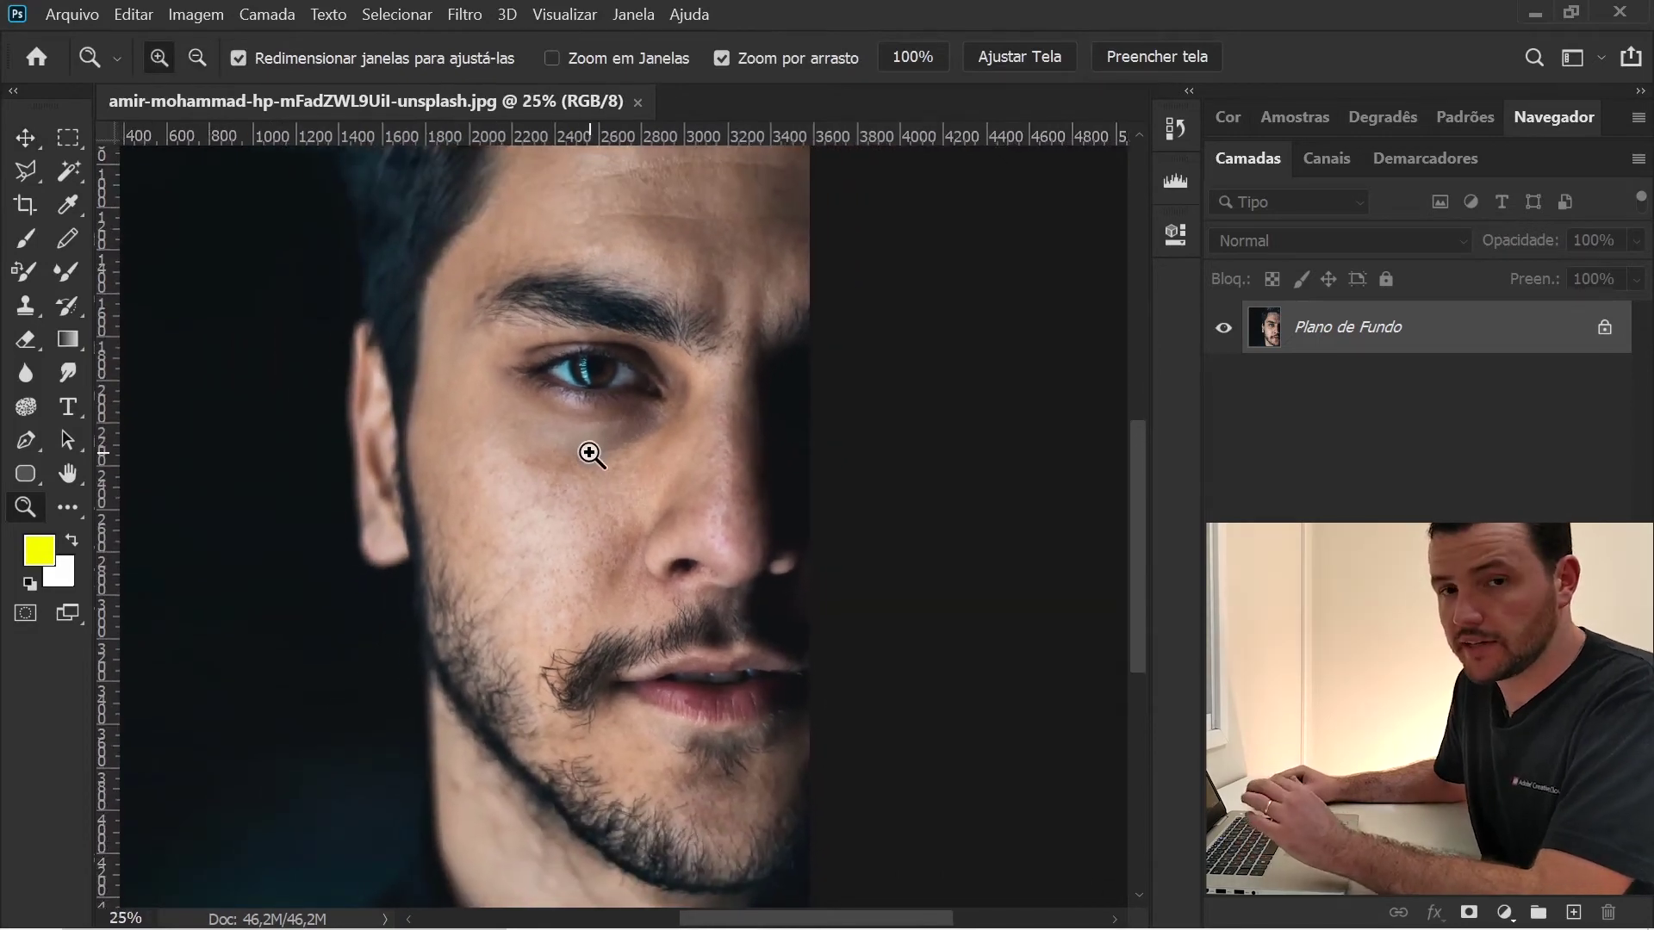
click(597, 508)
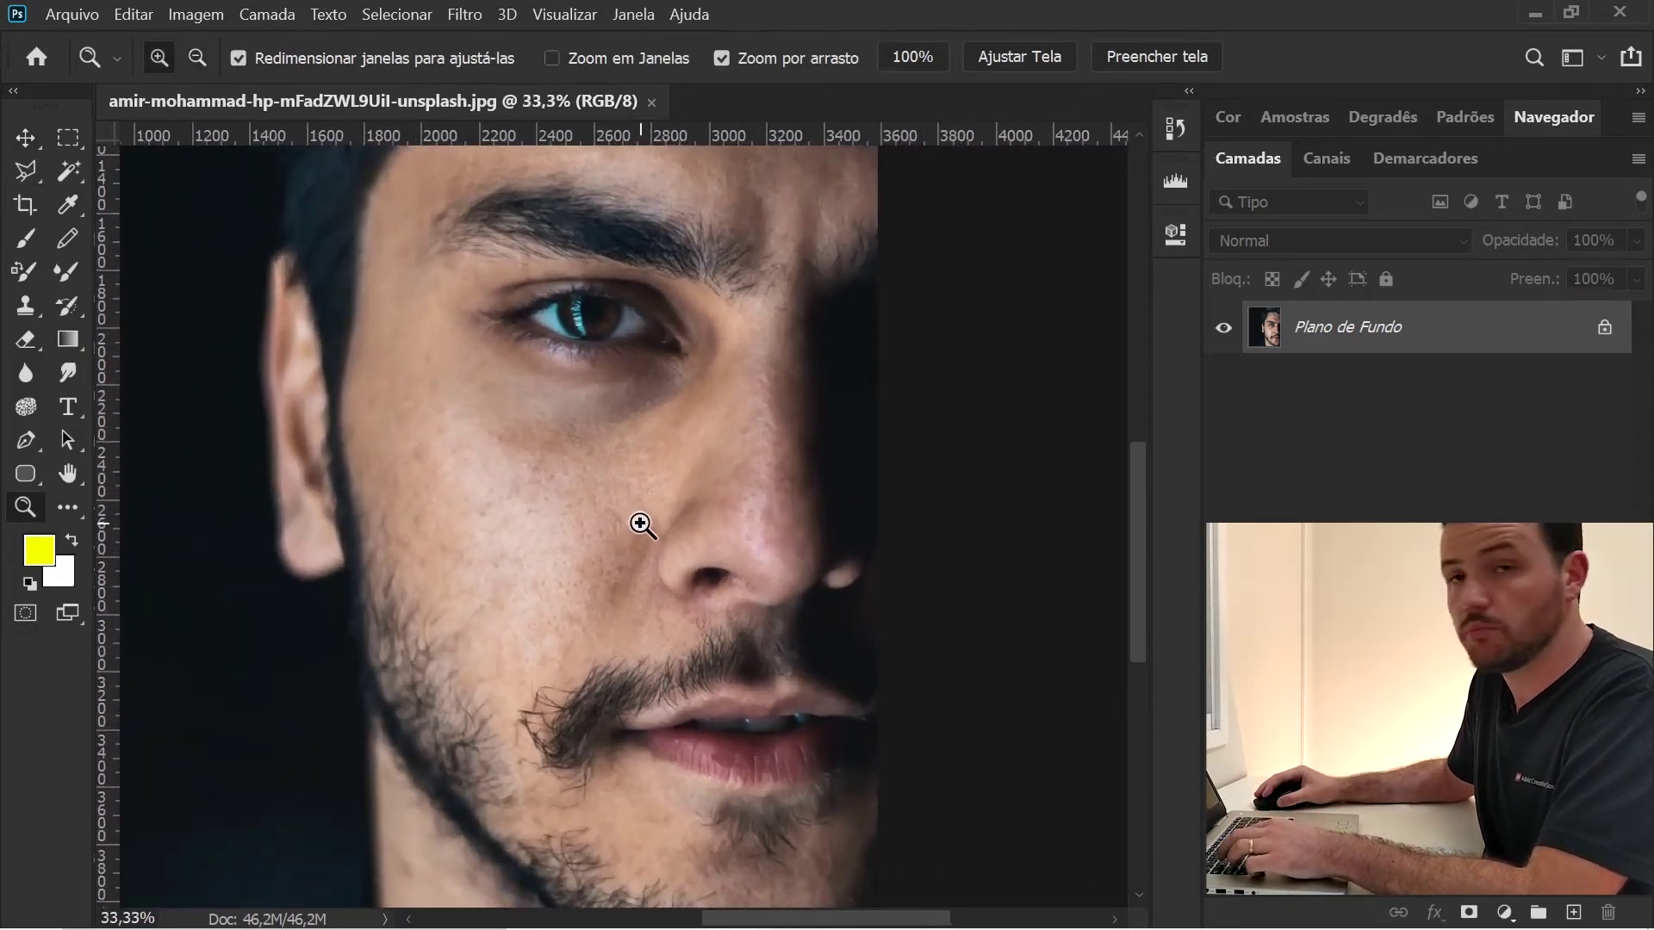
click(635, 523)
mouse_move(713, 431)
mouse_down()
mouse_move(722, 630)
mouse_move(683, 609)
mouse_up()
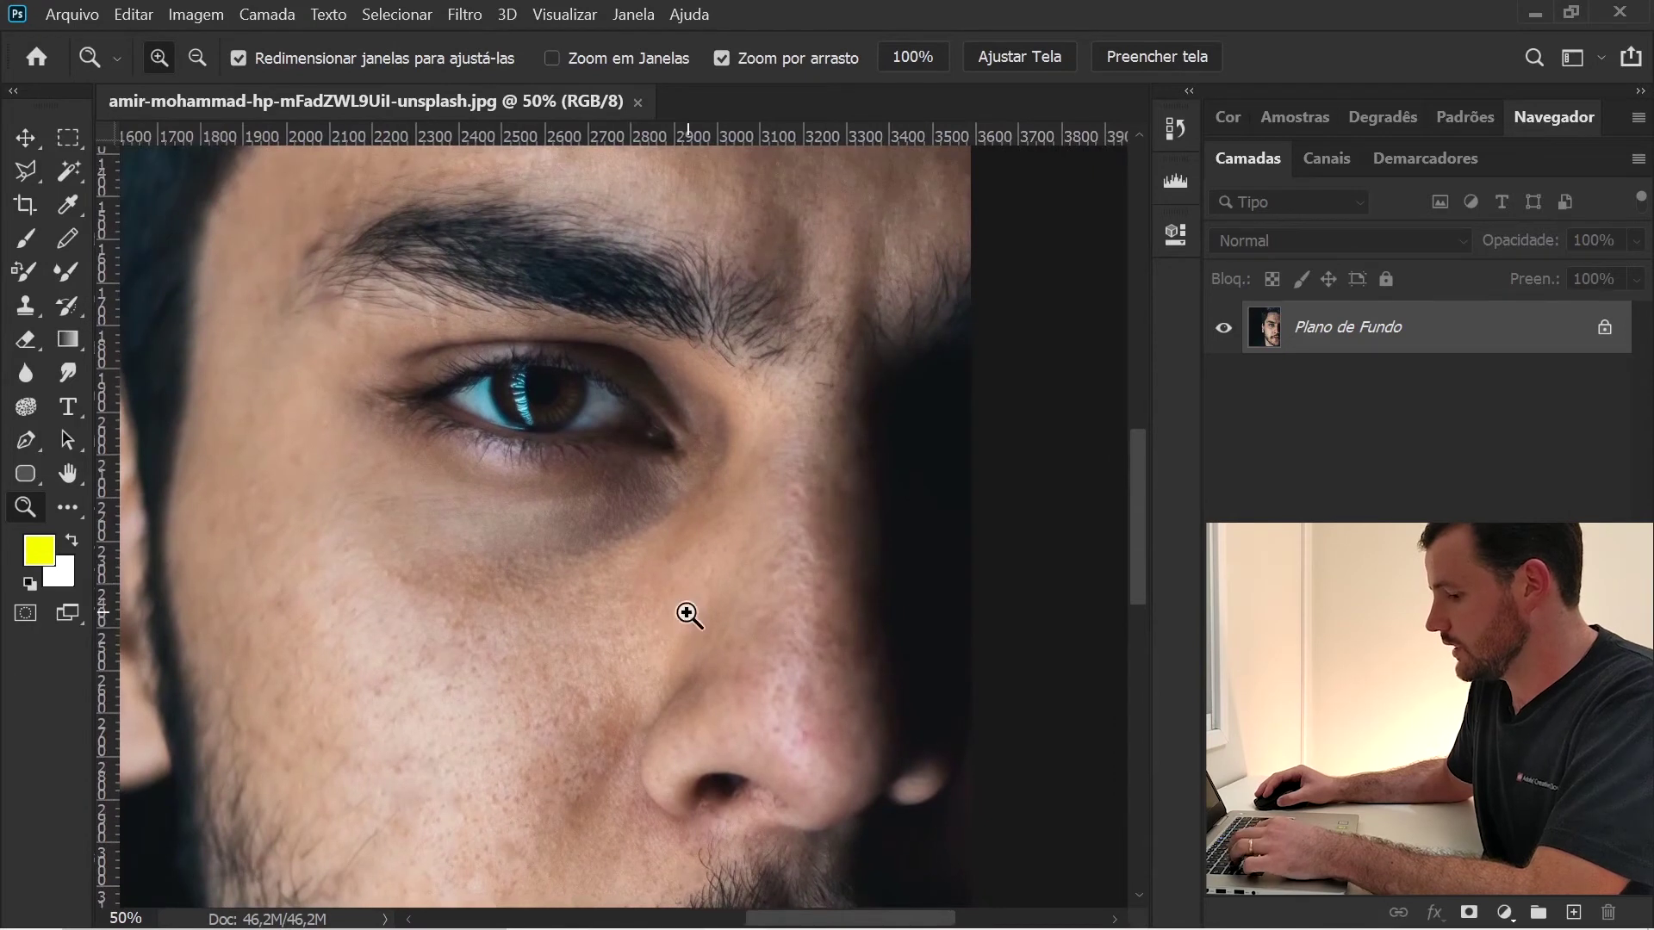
key(v)
Step: Duplicate the man's background twice and rename Camada 1 to 'nitidez fina'
key(ctrl+j)
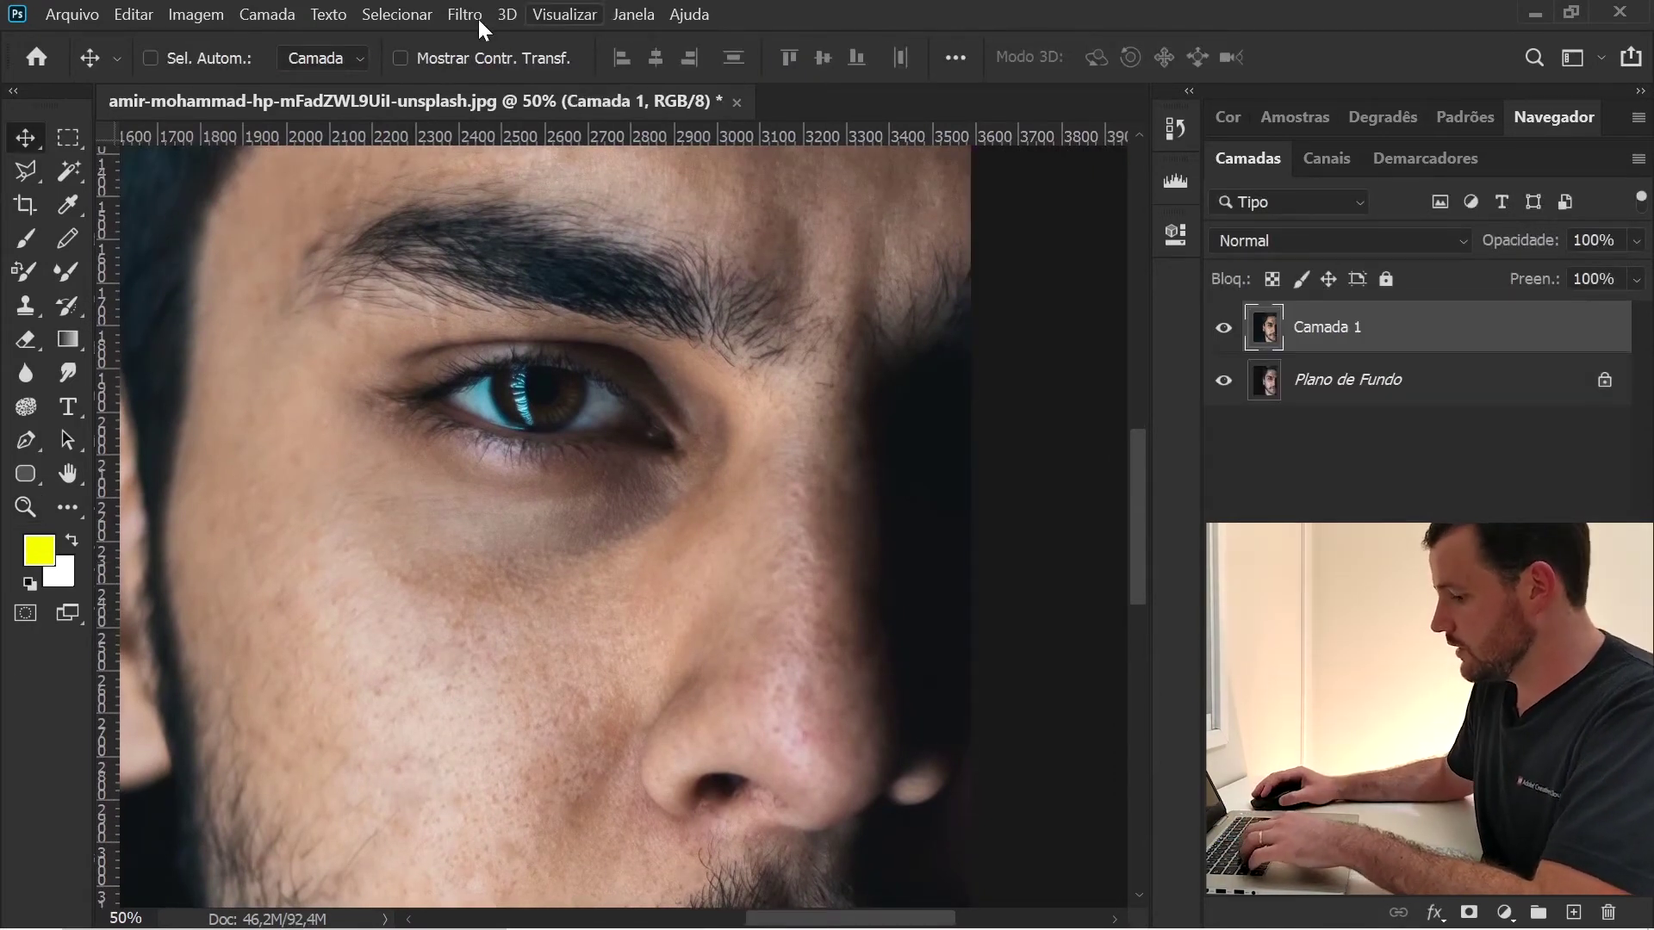
key(ctrl+j)
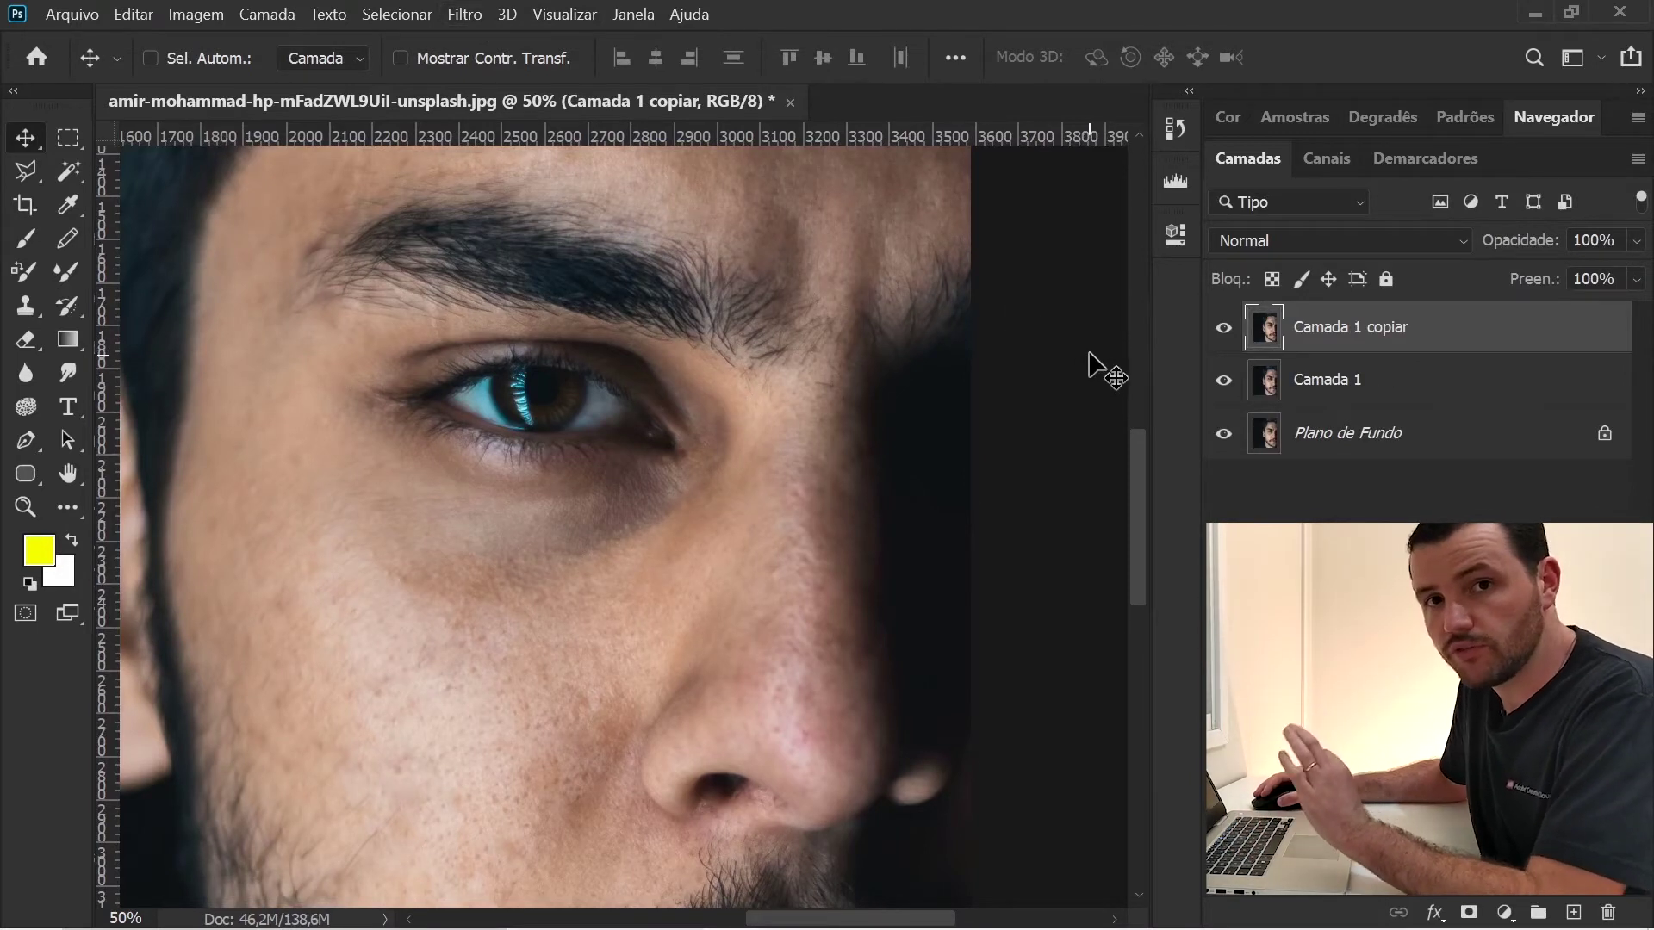
double_click(1360, 389)
text(nitidez fina)
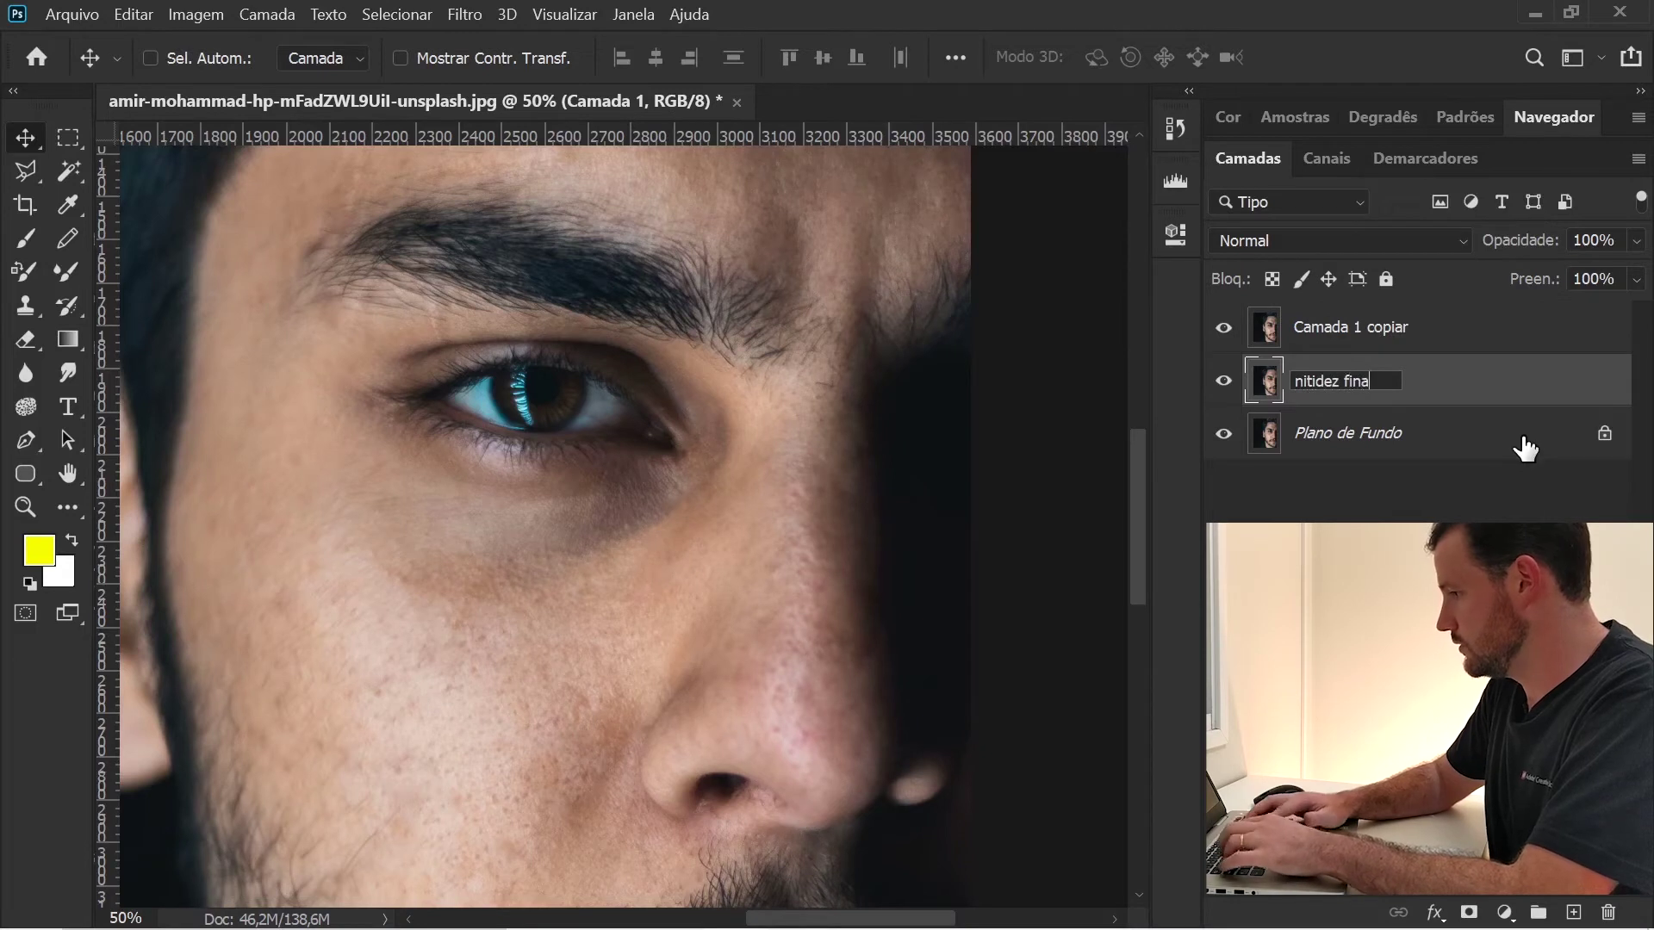
key(Return)
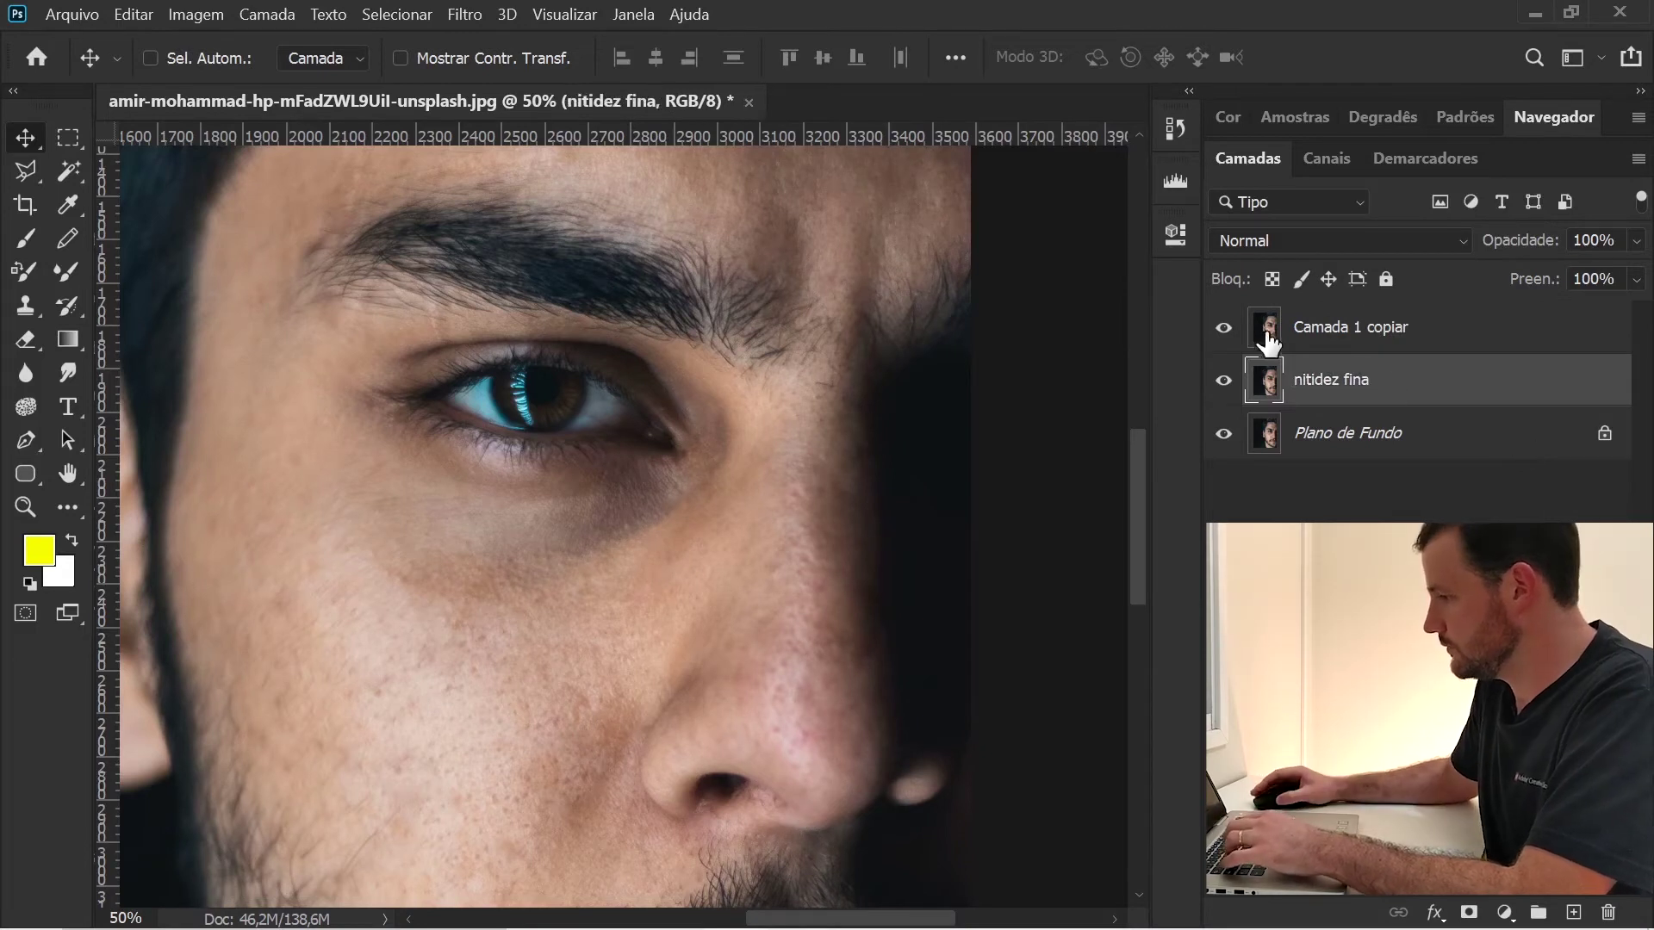
Step: Rename the top copy 'nitidez larga' and hide it
double_click(1336, 332)
text(nitidez la)
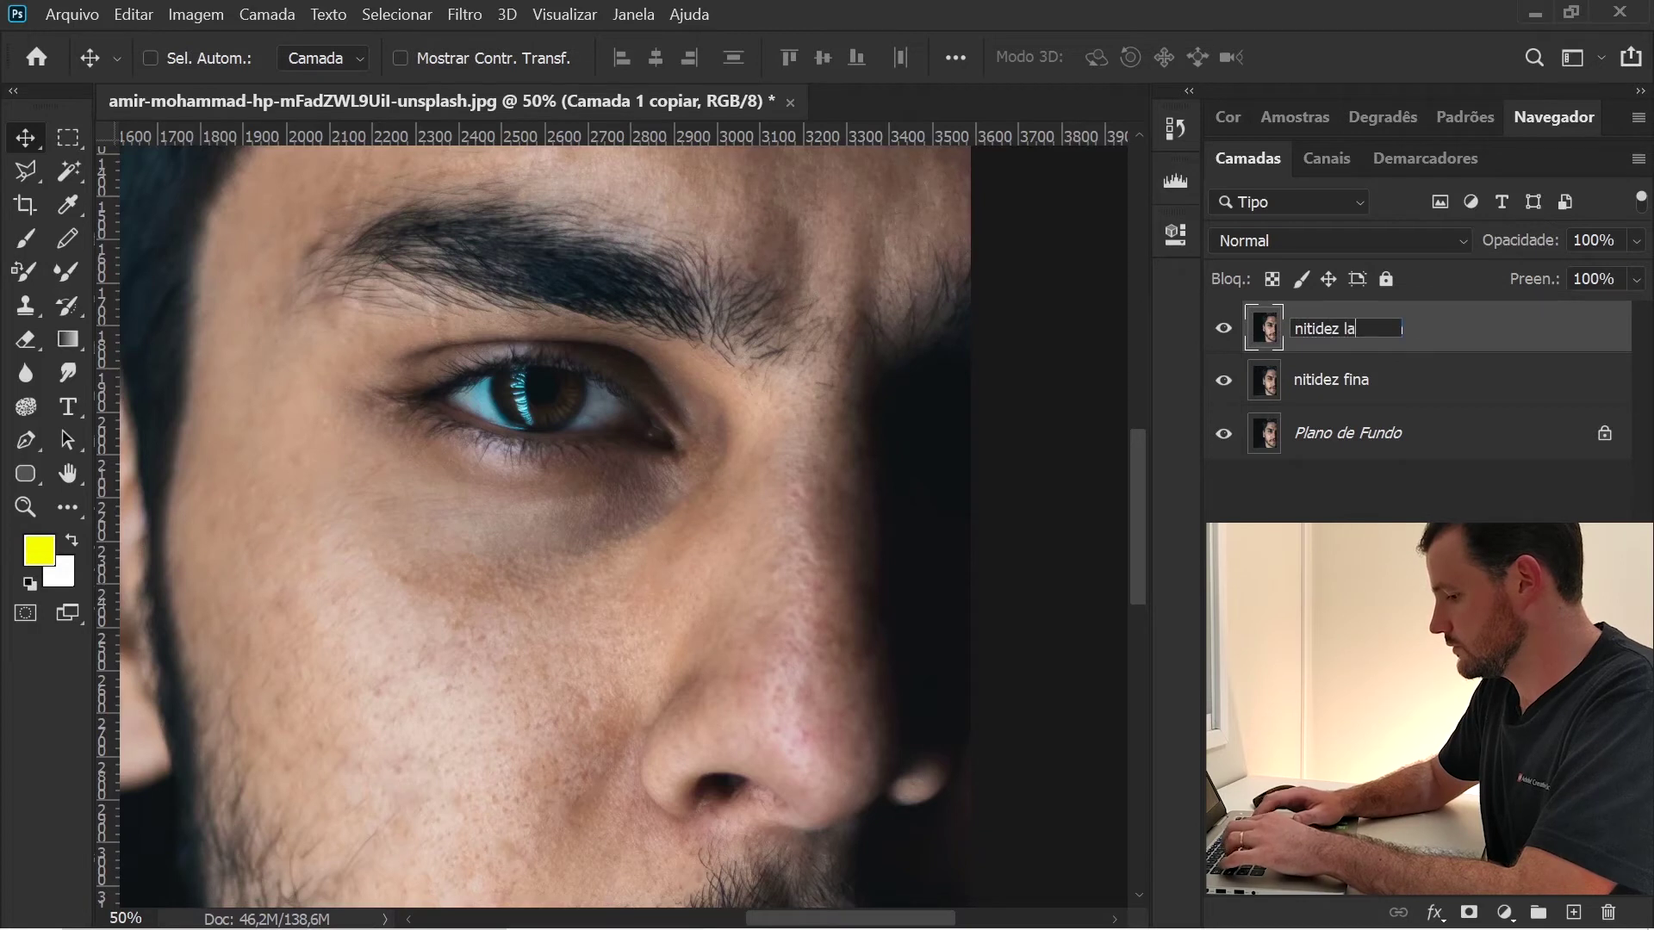
text(rga)
key(Return)
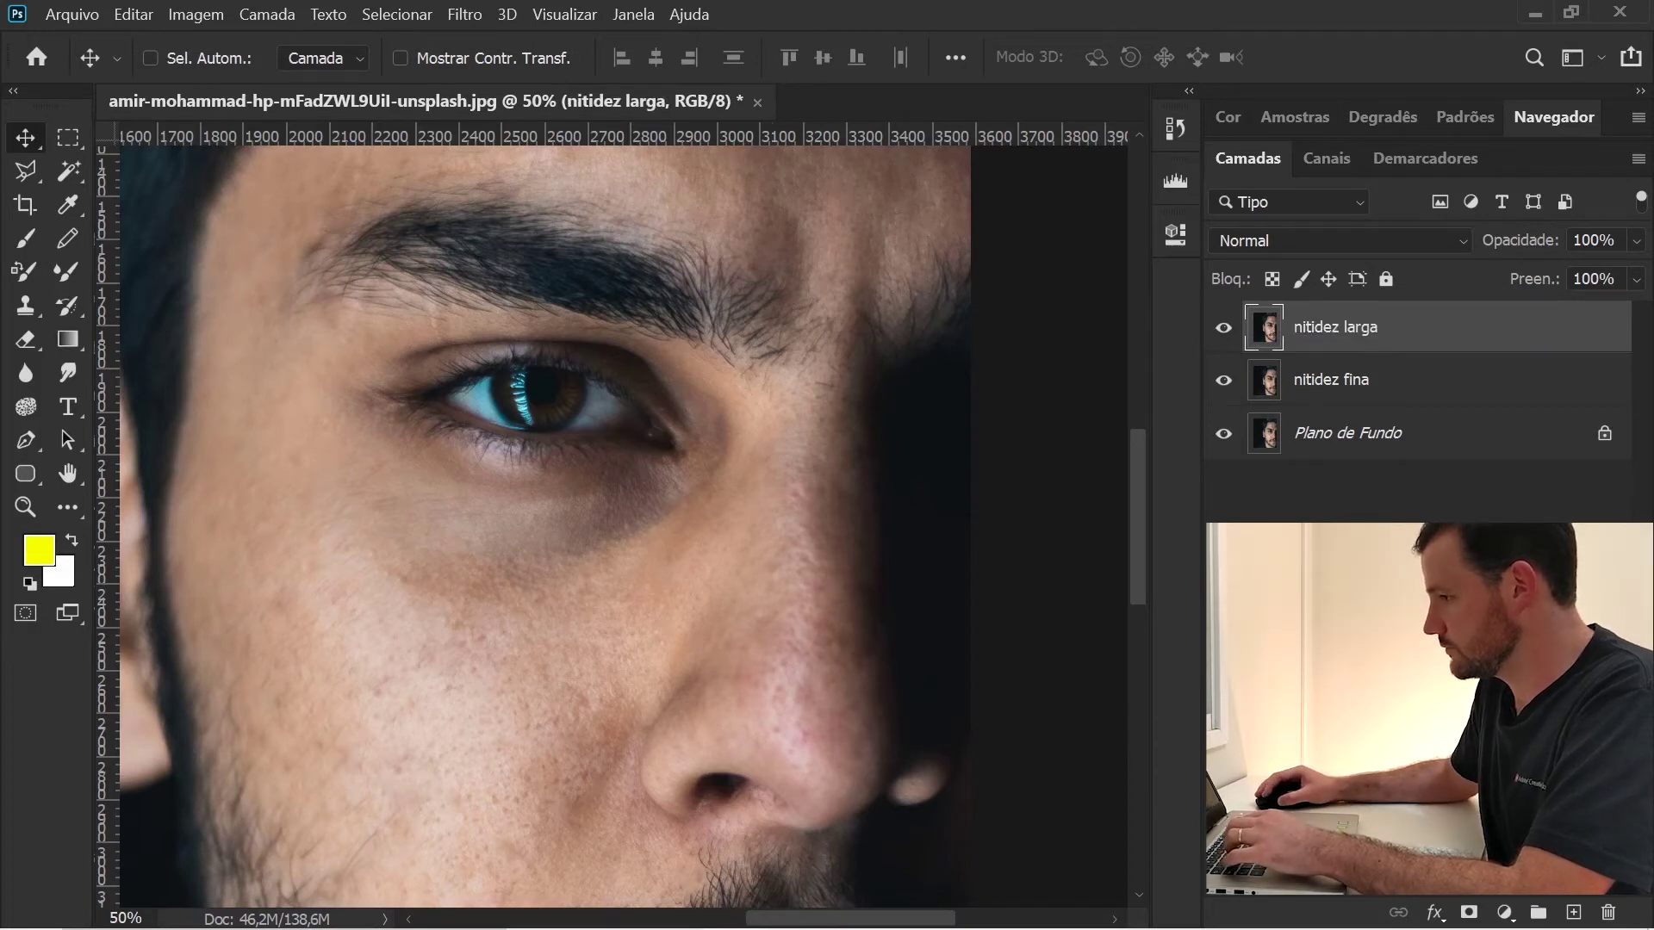
click(1224, 328)
Step: Apply High Pass at 4,9 px to nitidez fina and blend it in Sobrepor mode
click(1331, 380)
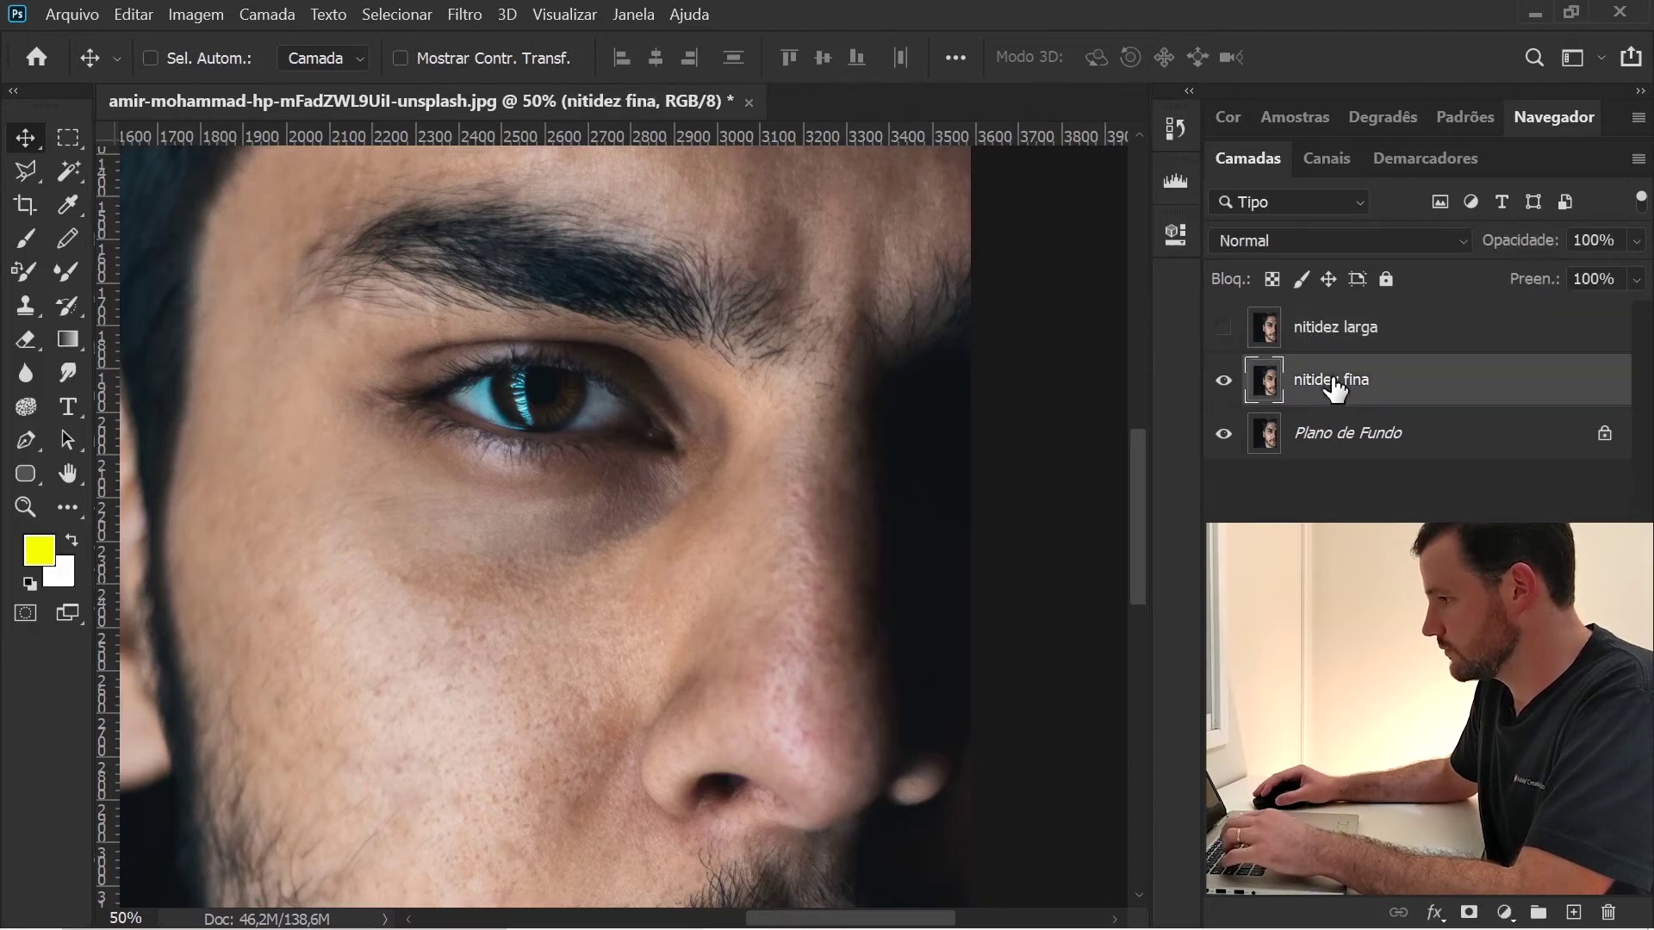
click(462, 14)
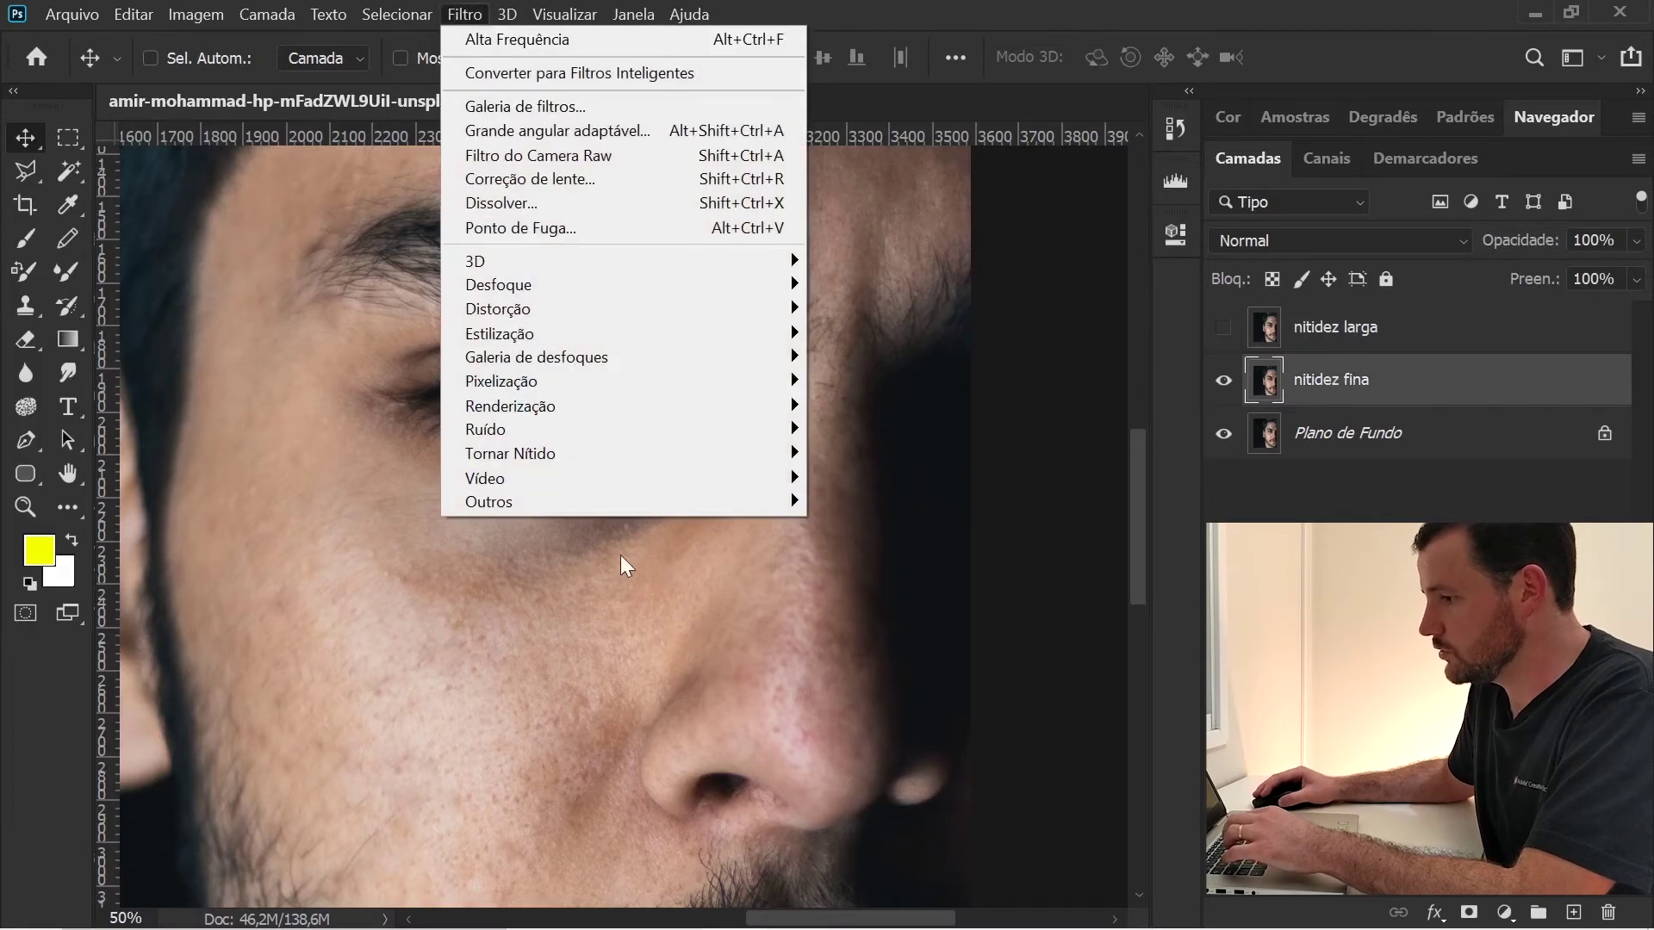
mouse_move(488, 501)
click(854, 503)
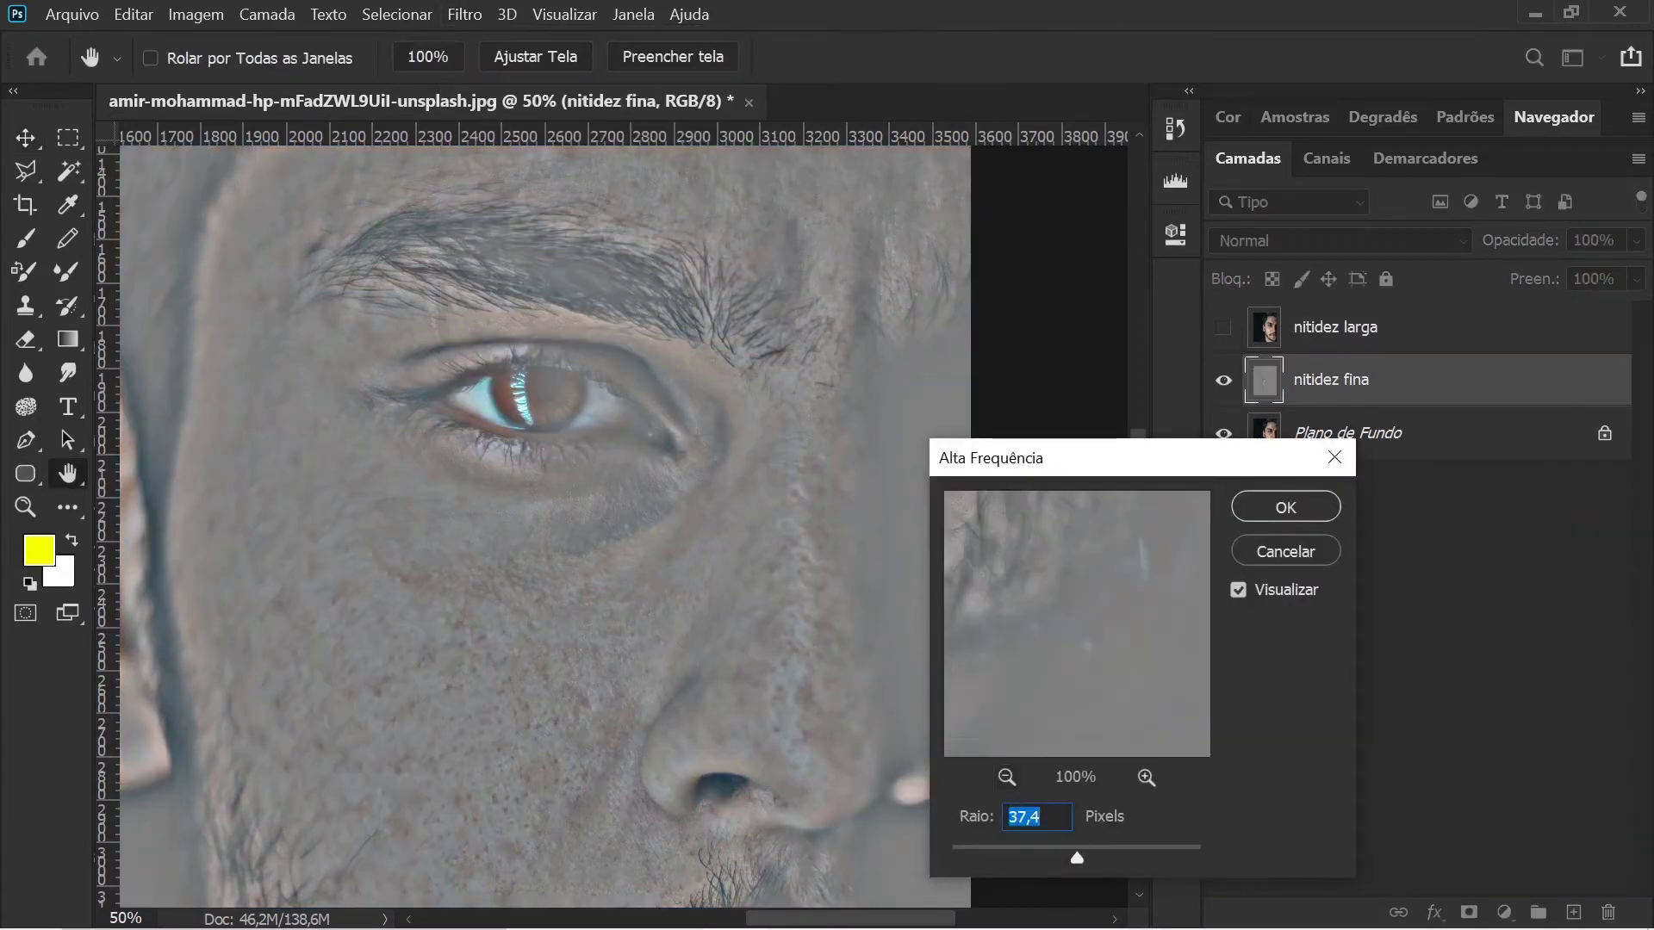
click(987, 848)
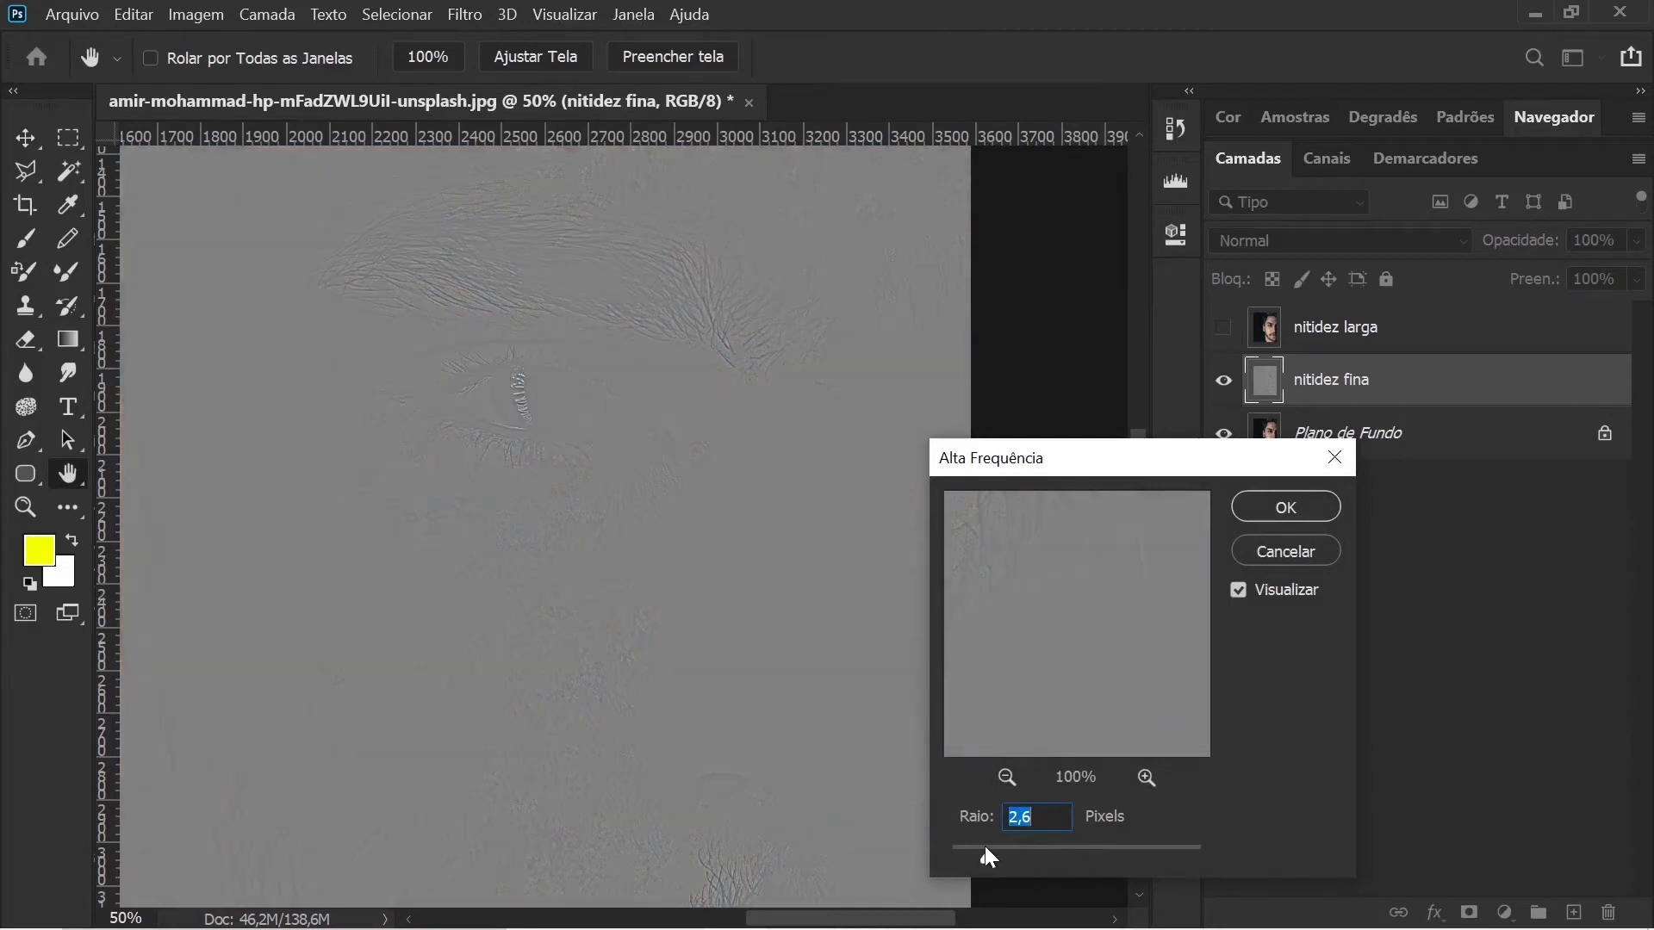
drag(977, 849, 975, 849)
drag(1016, 852, 1027, 852)
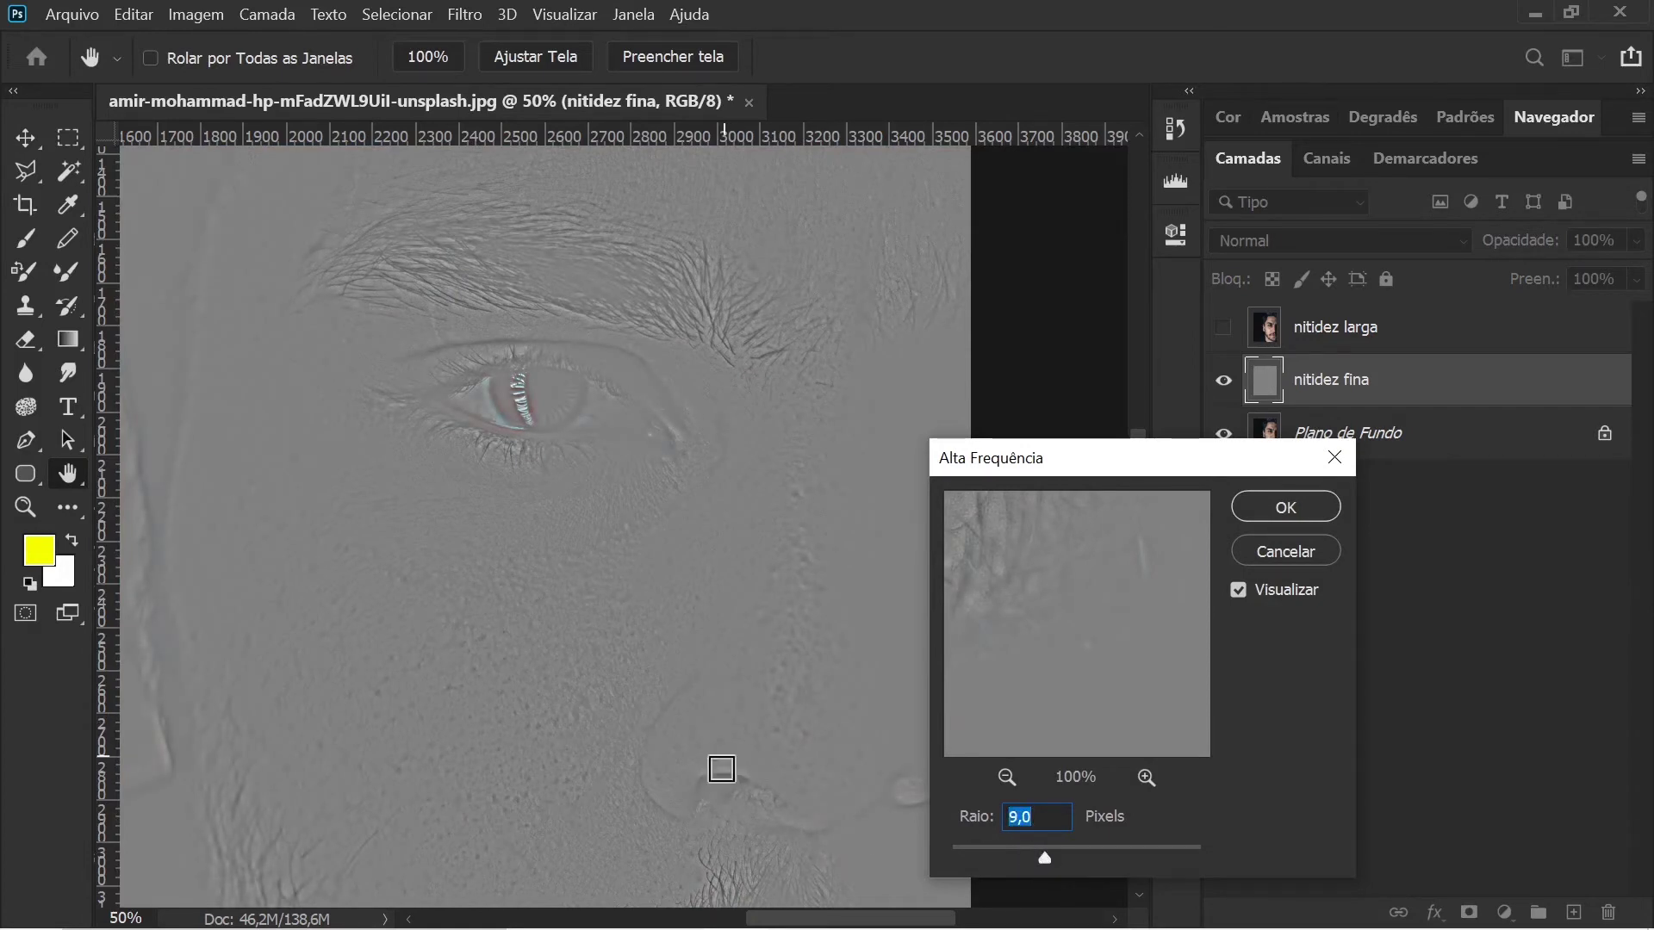
drag(699, 796, 708, 426)
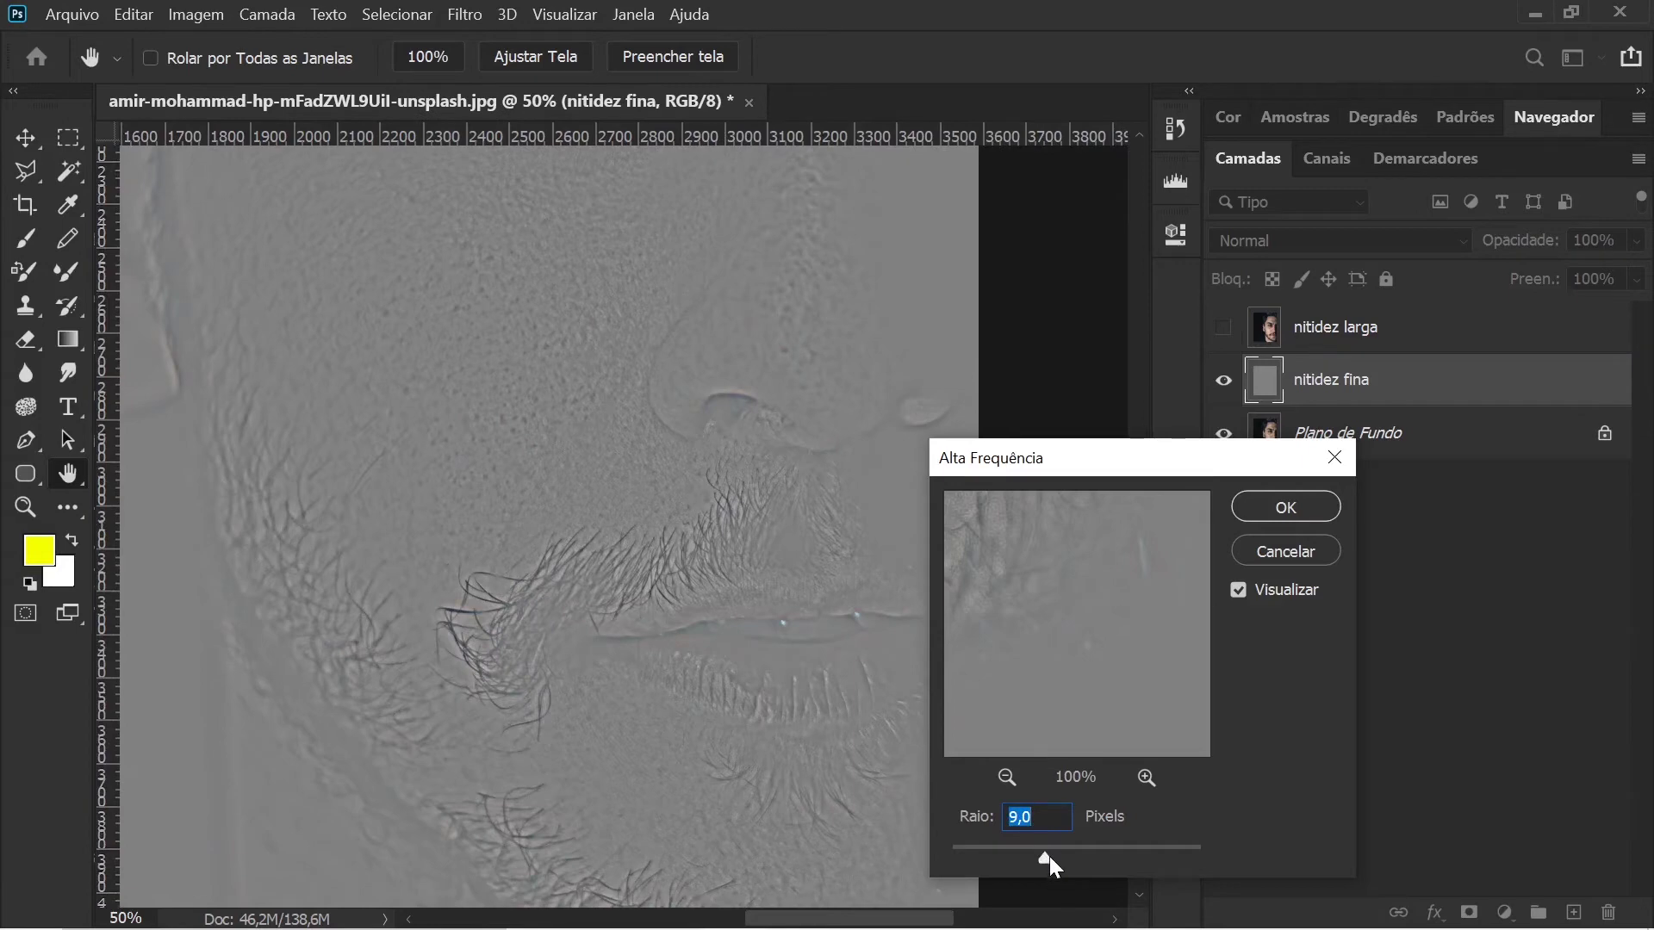
click(1286, 509)
click(1340, 240)
click(1329, 535)
drag(742, 491, 843, 354)
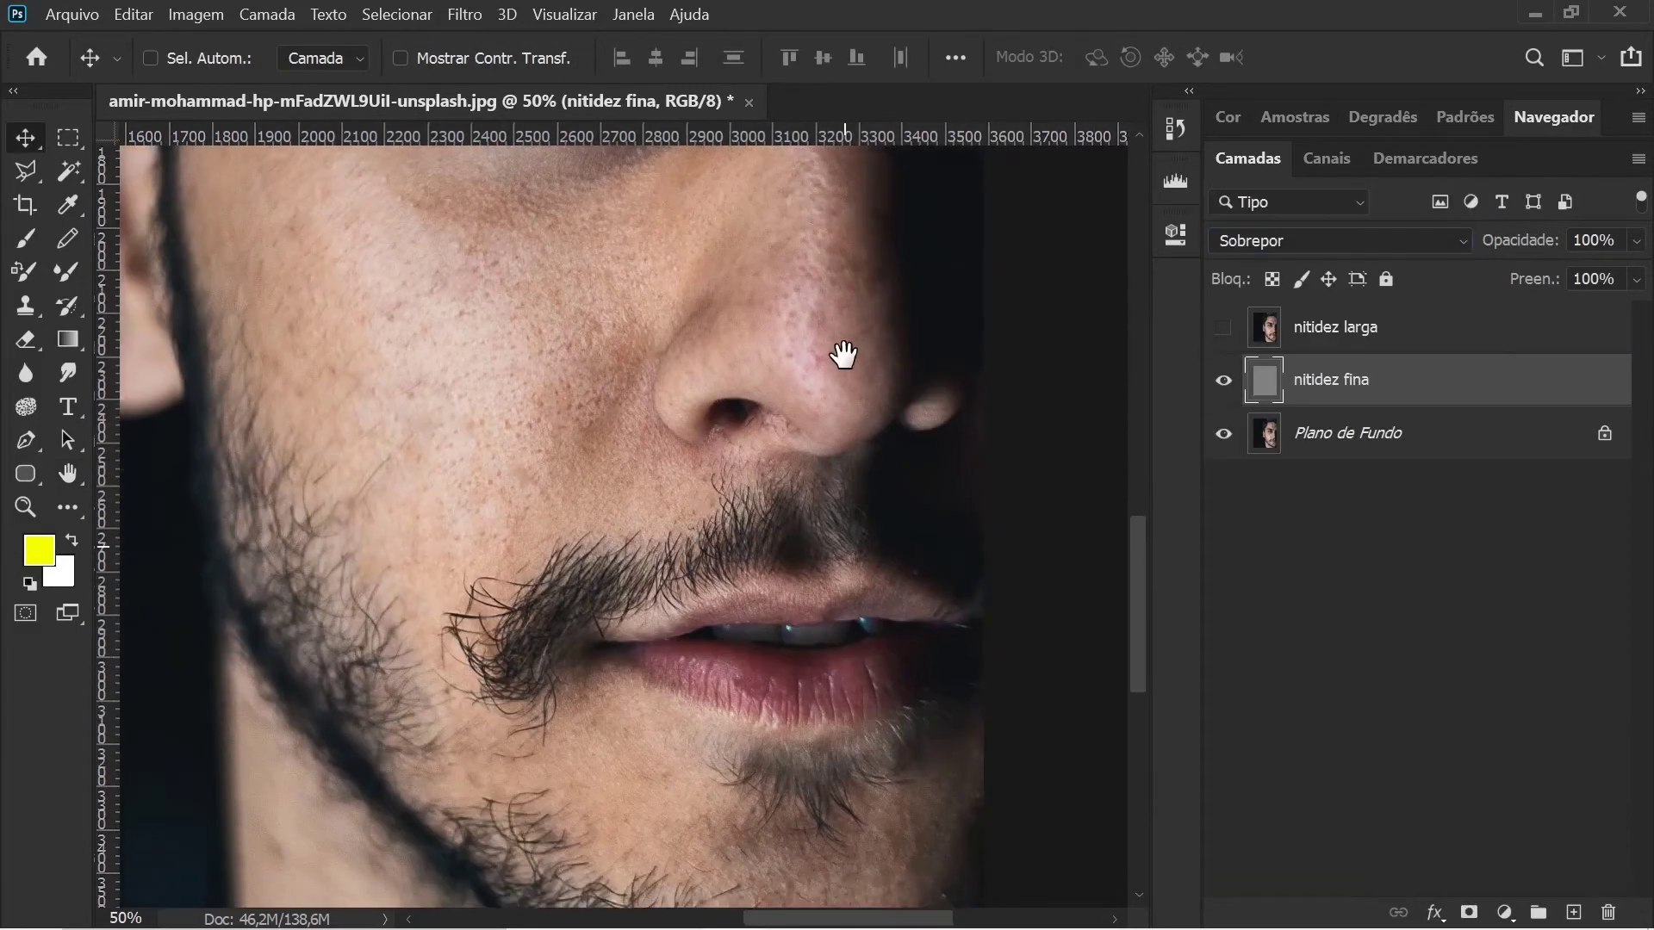
Step: Compare with nitidez fina toggled off and on, then set a large High Pass radius for broad sharpening
click(1223, 384)
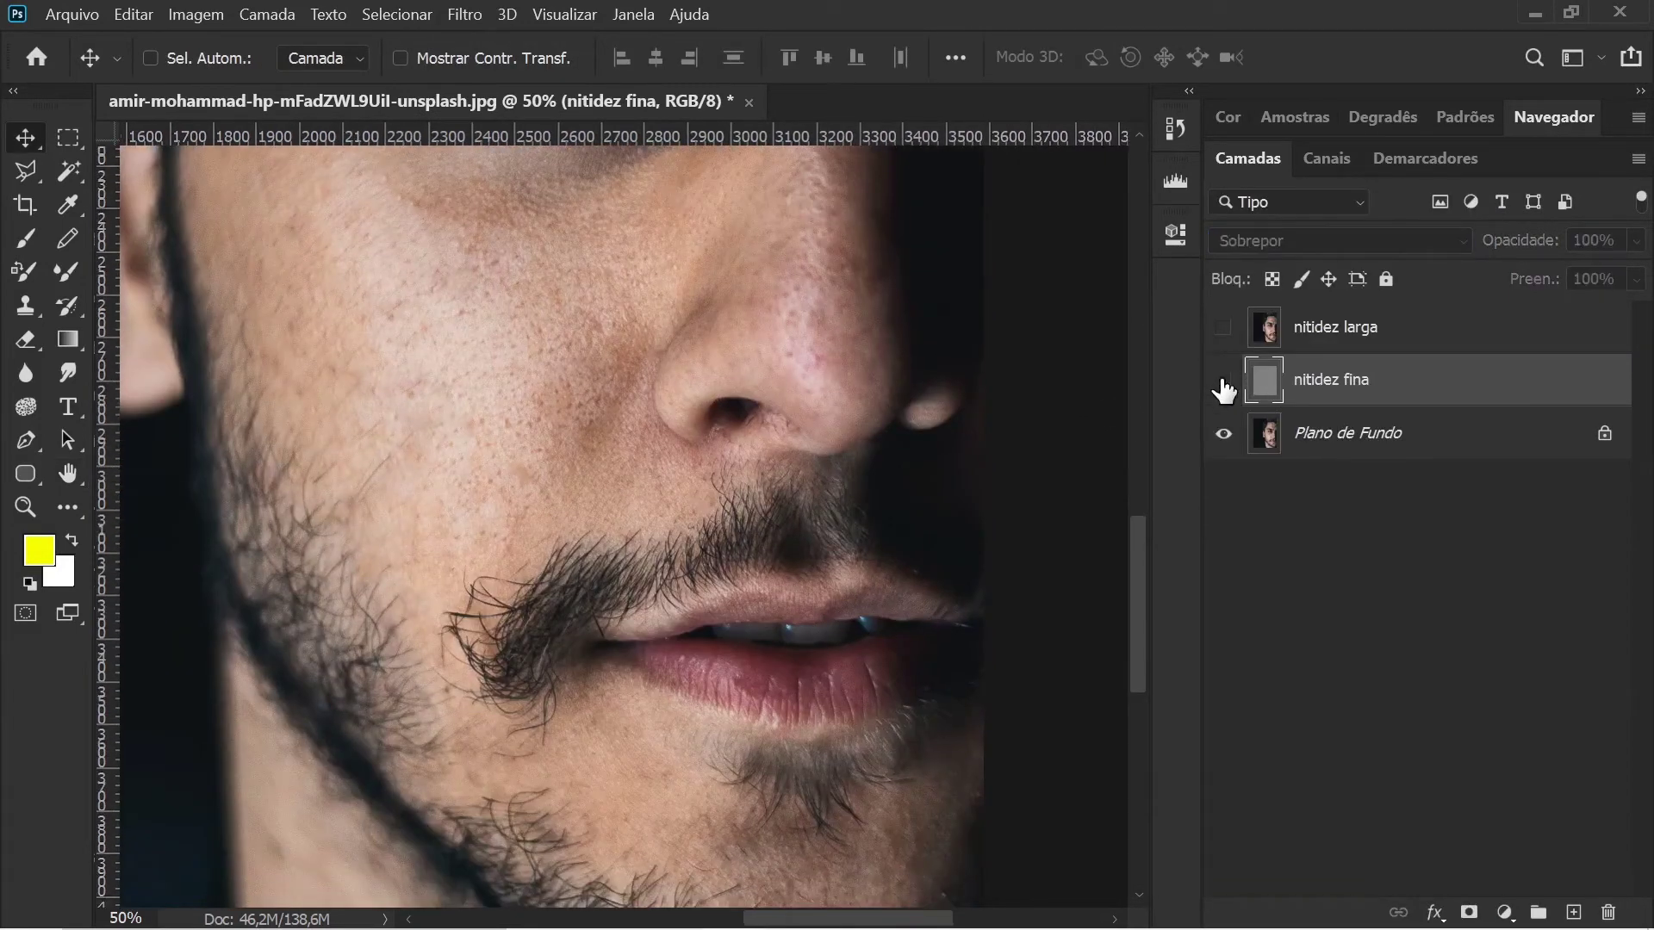
click(1224, 384)
click(1224, 383)
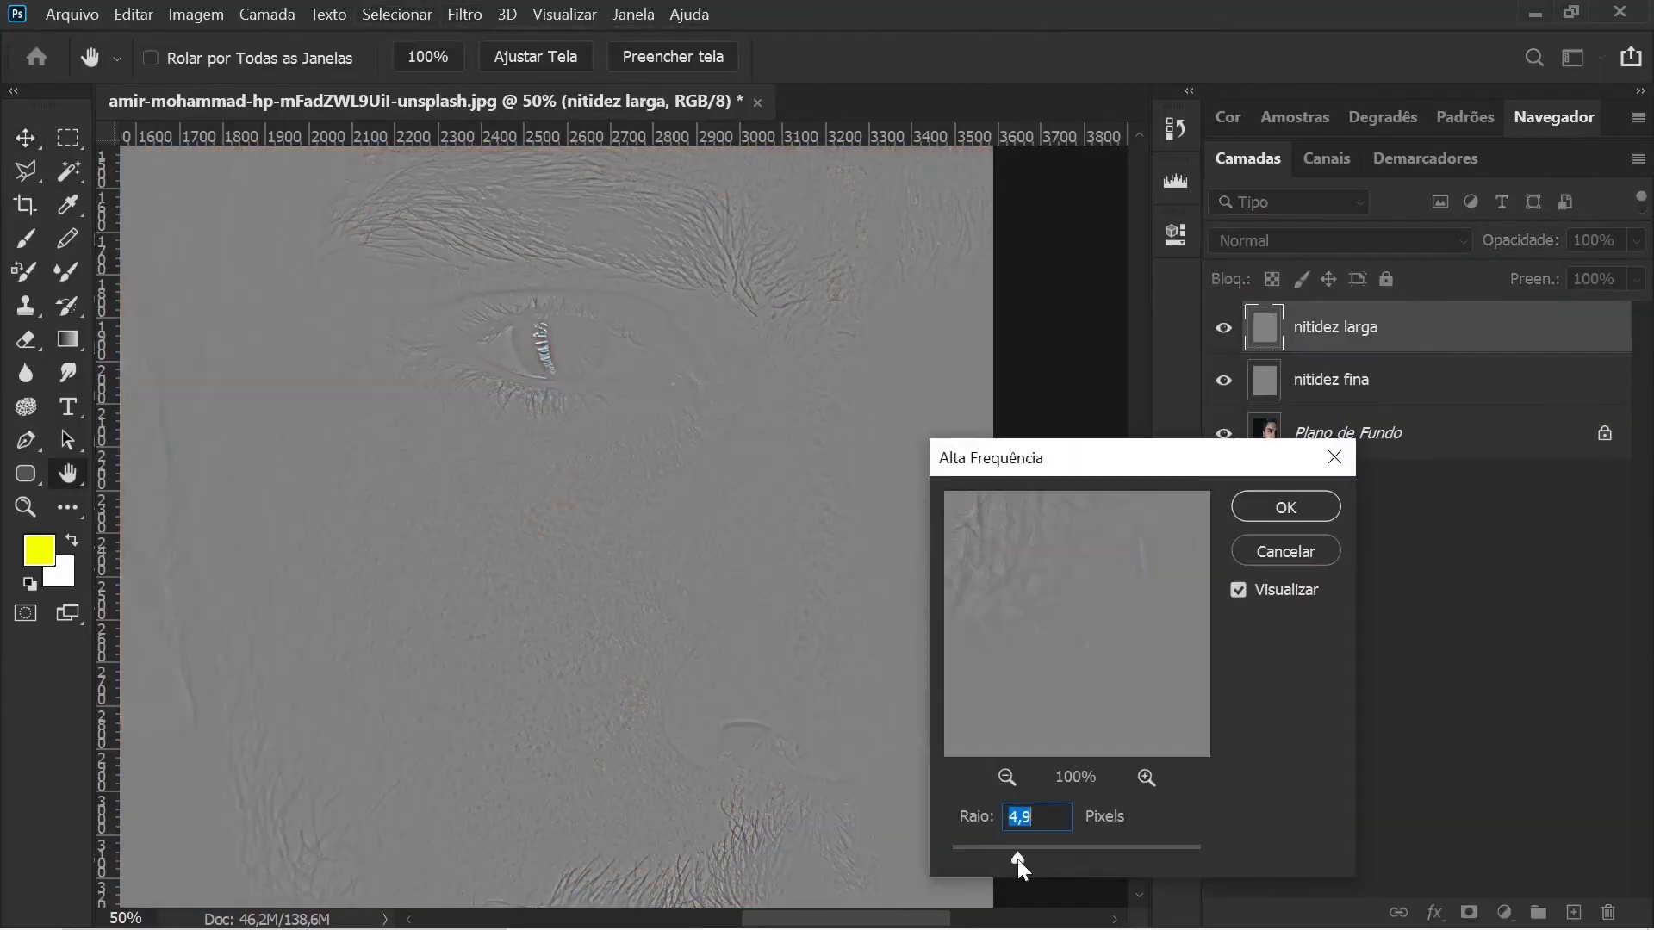
drag(1016, 860, 1130, 849)
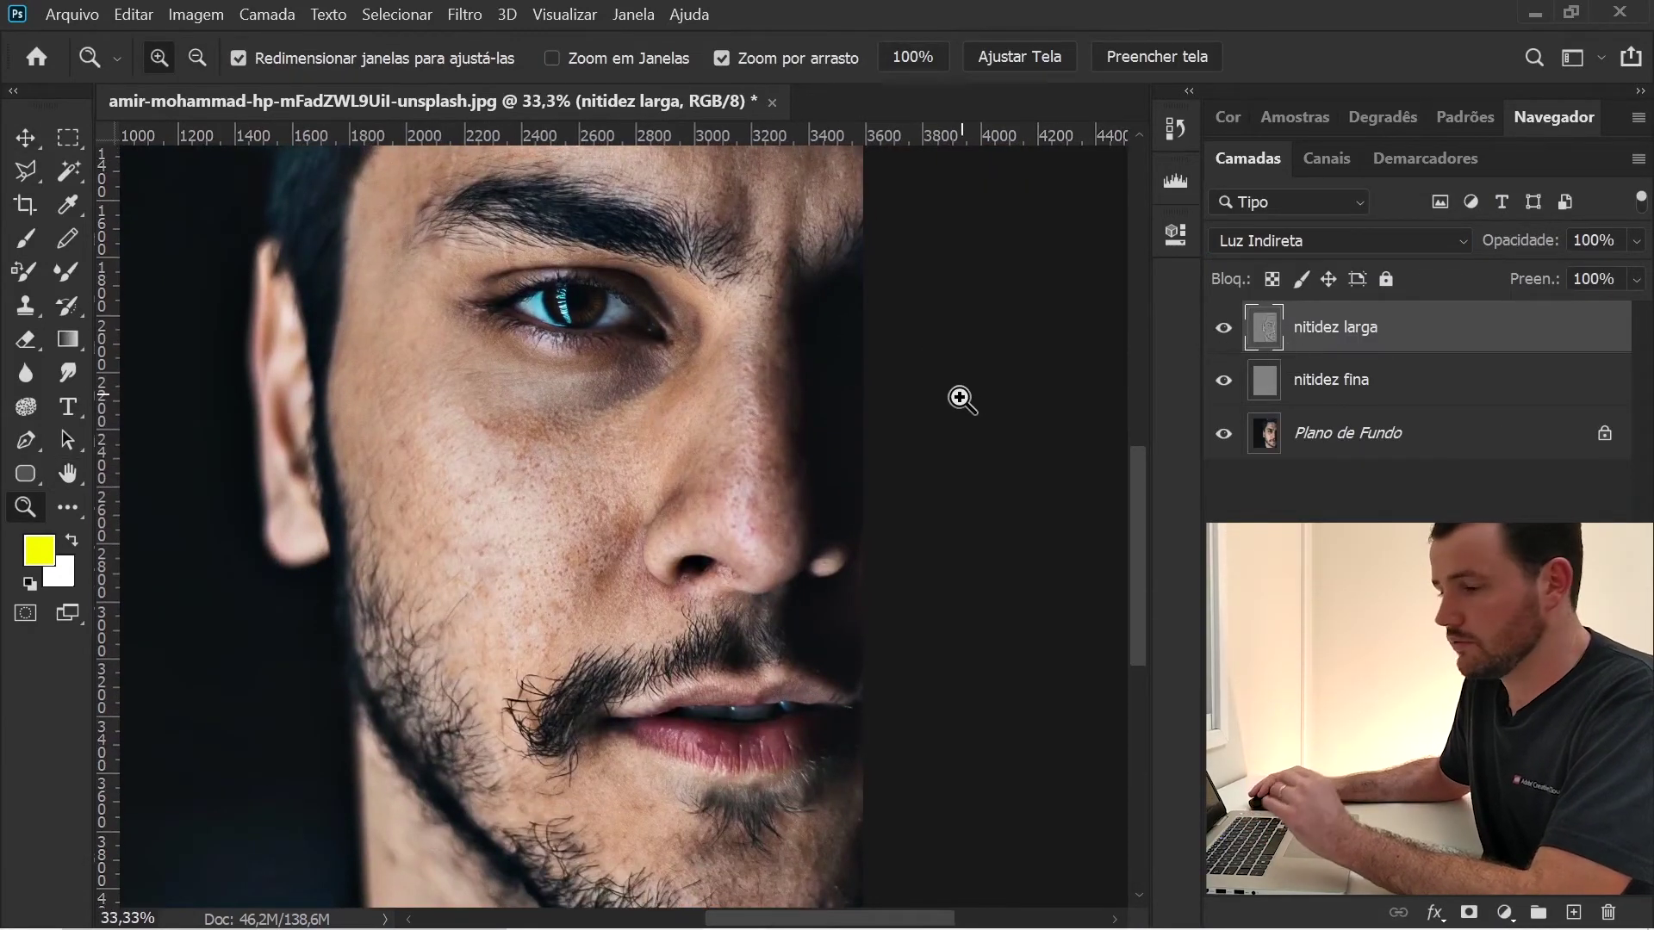
Step: Toggle nitidez larga to compare, then select nitidez fina and zoom in on the mustache
click(1223, 328)
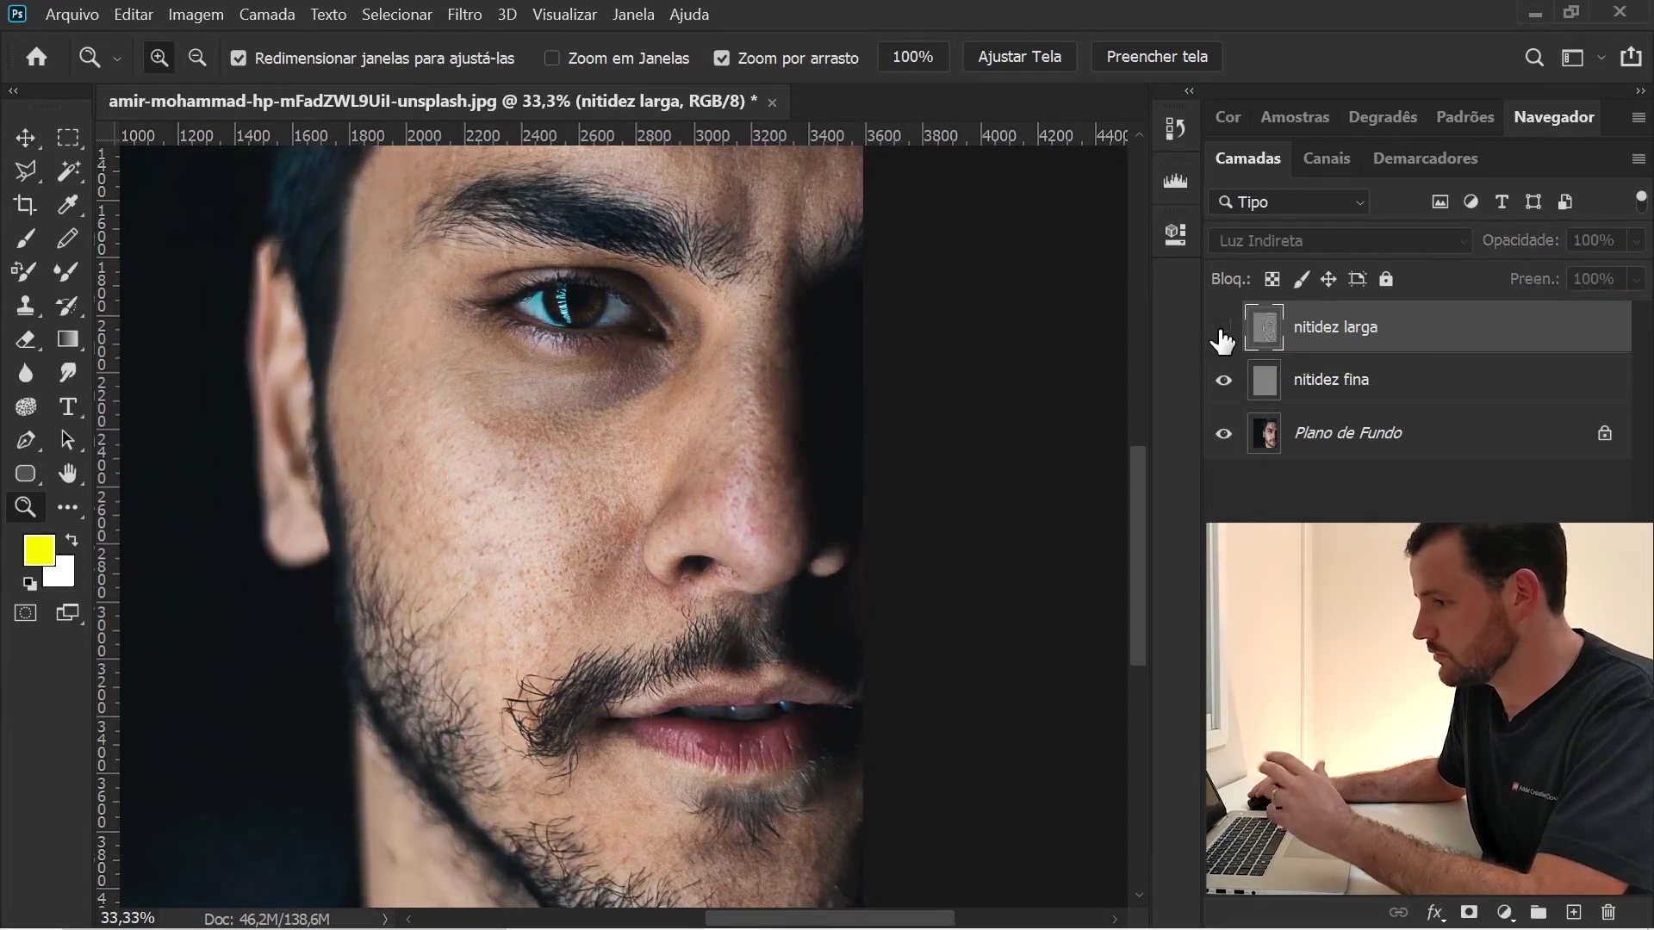
click(1223, 328)
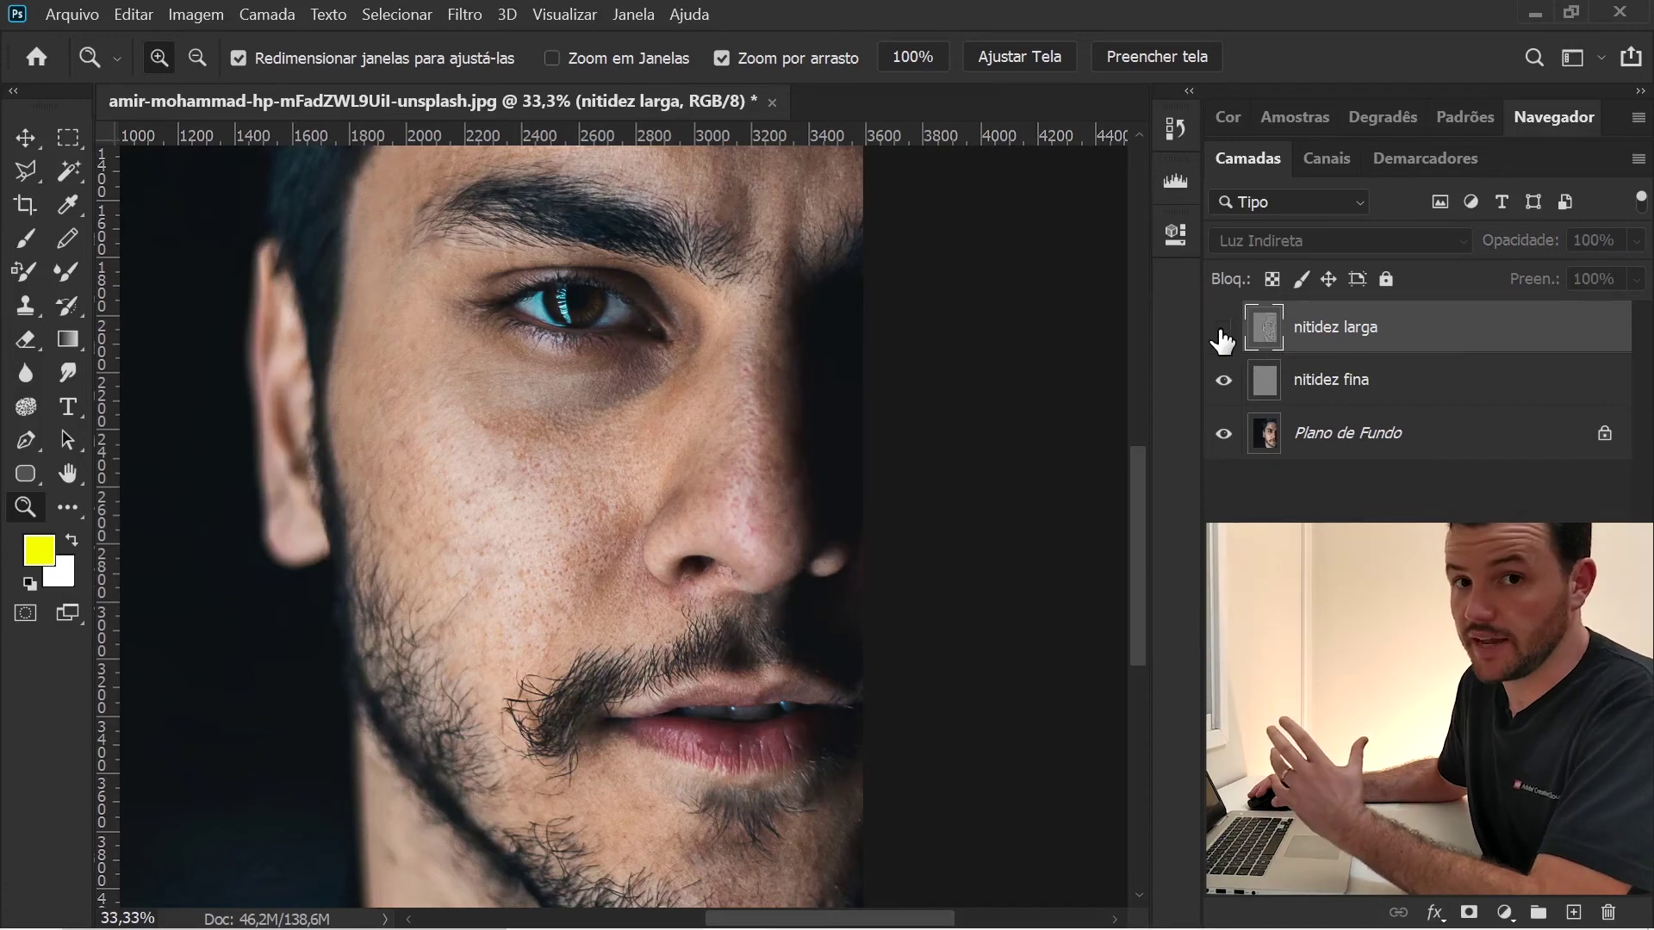
click(1224, 329)
click(1223, 330)
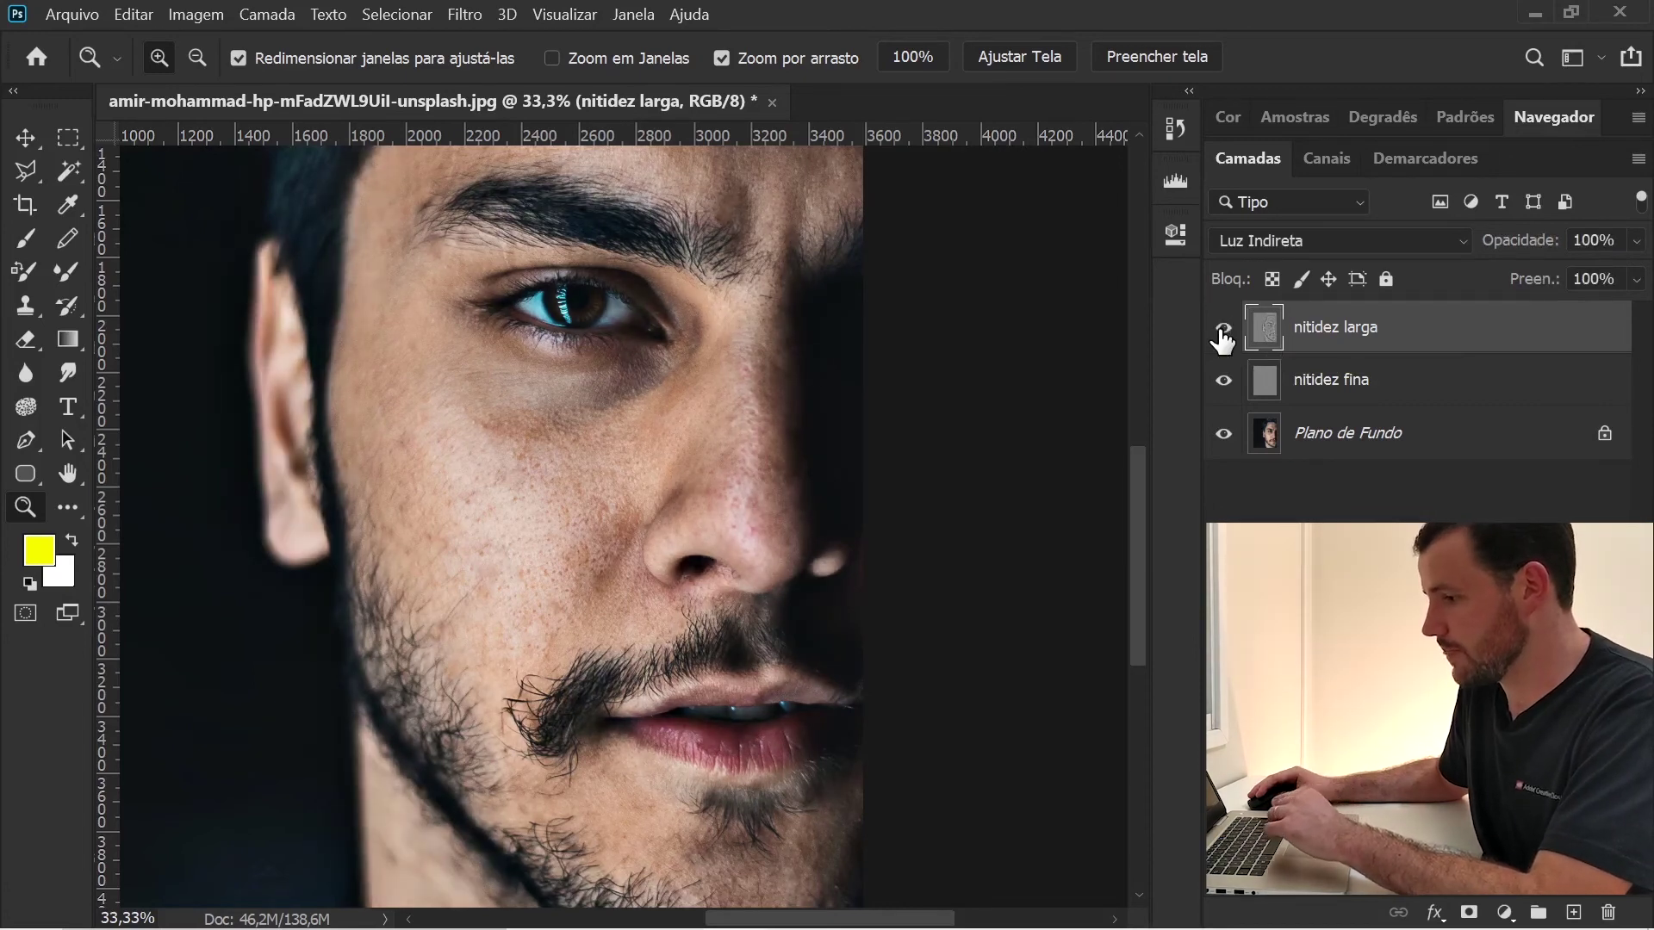
click(1361, 392)
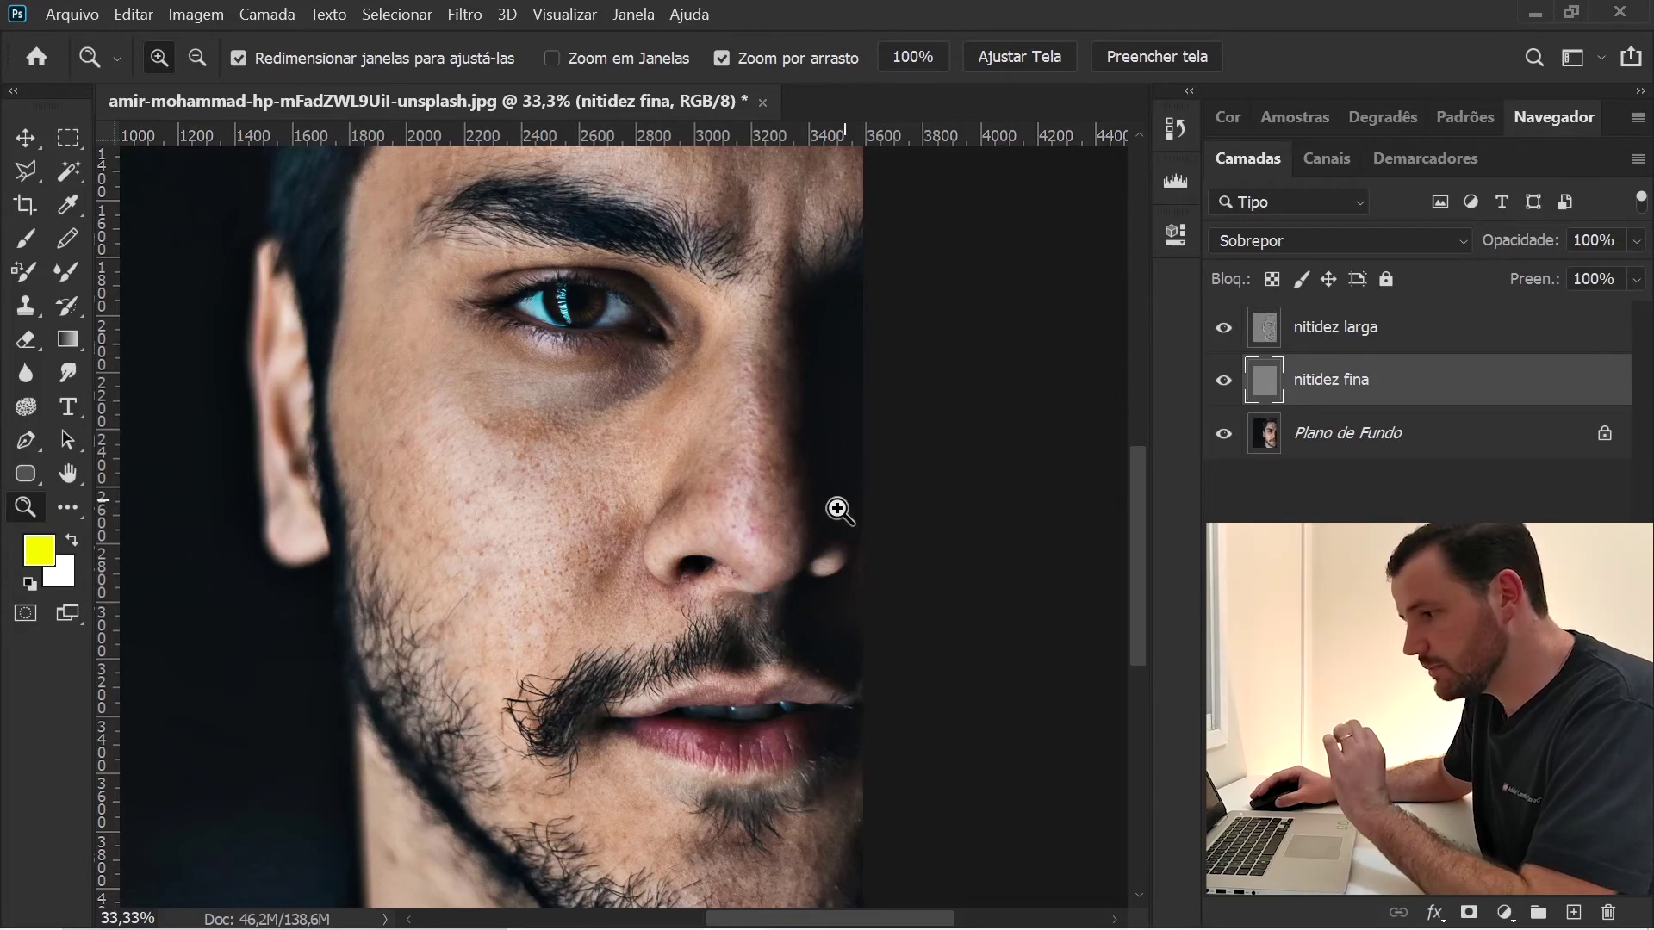
click(654, 659)
drag(652, 659, 657, 618)
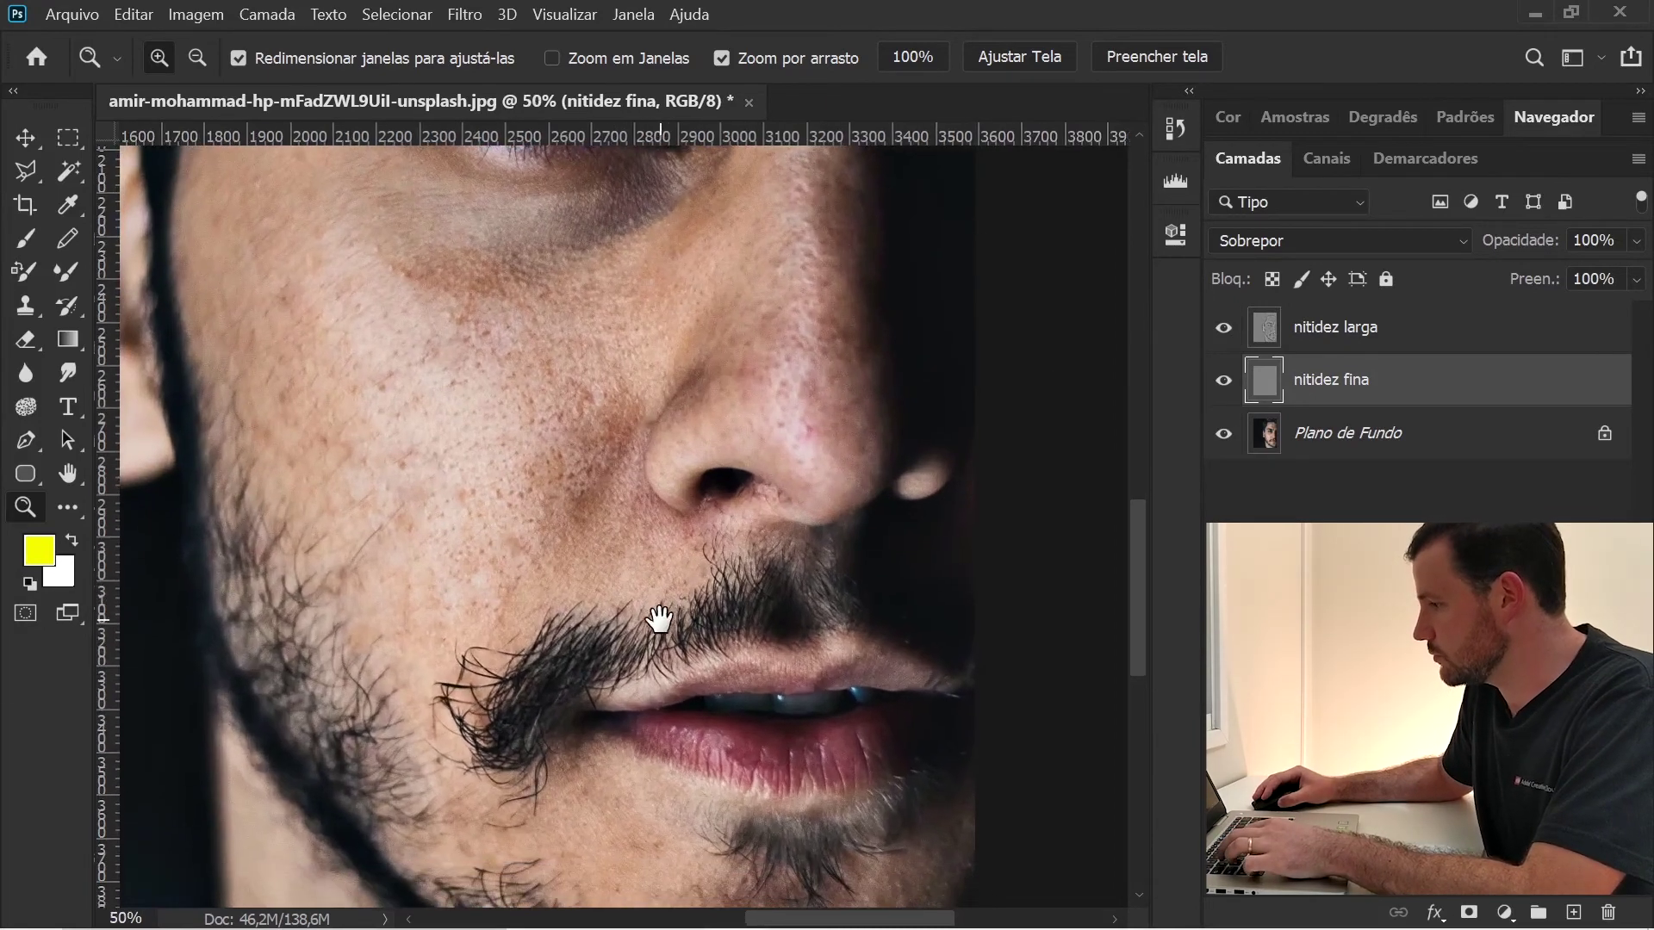
Step: Set nitidez larga's opacity to 47% and reselect nitidez fina
key(v)
click(1396, 343)
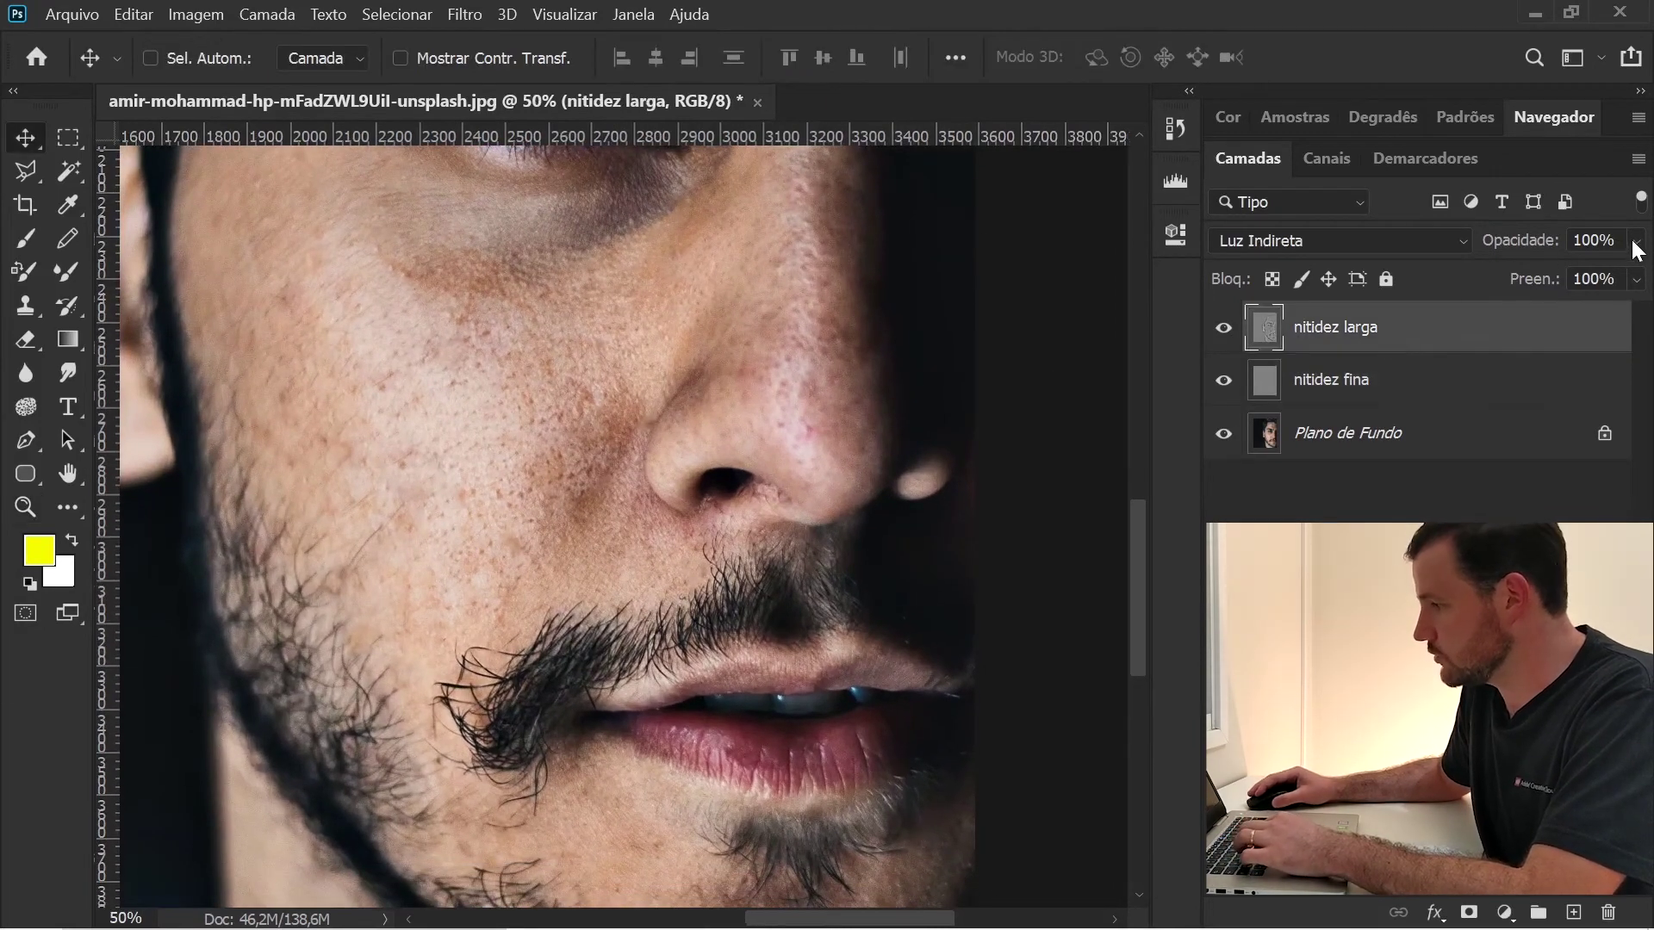
click(1636, 242)
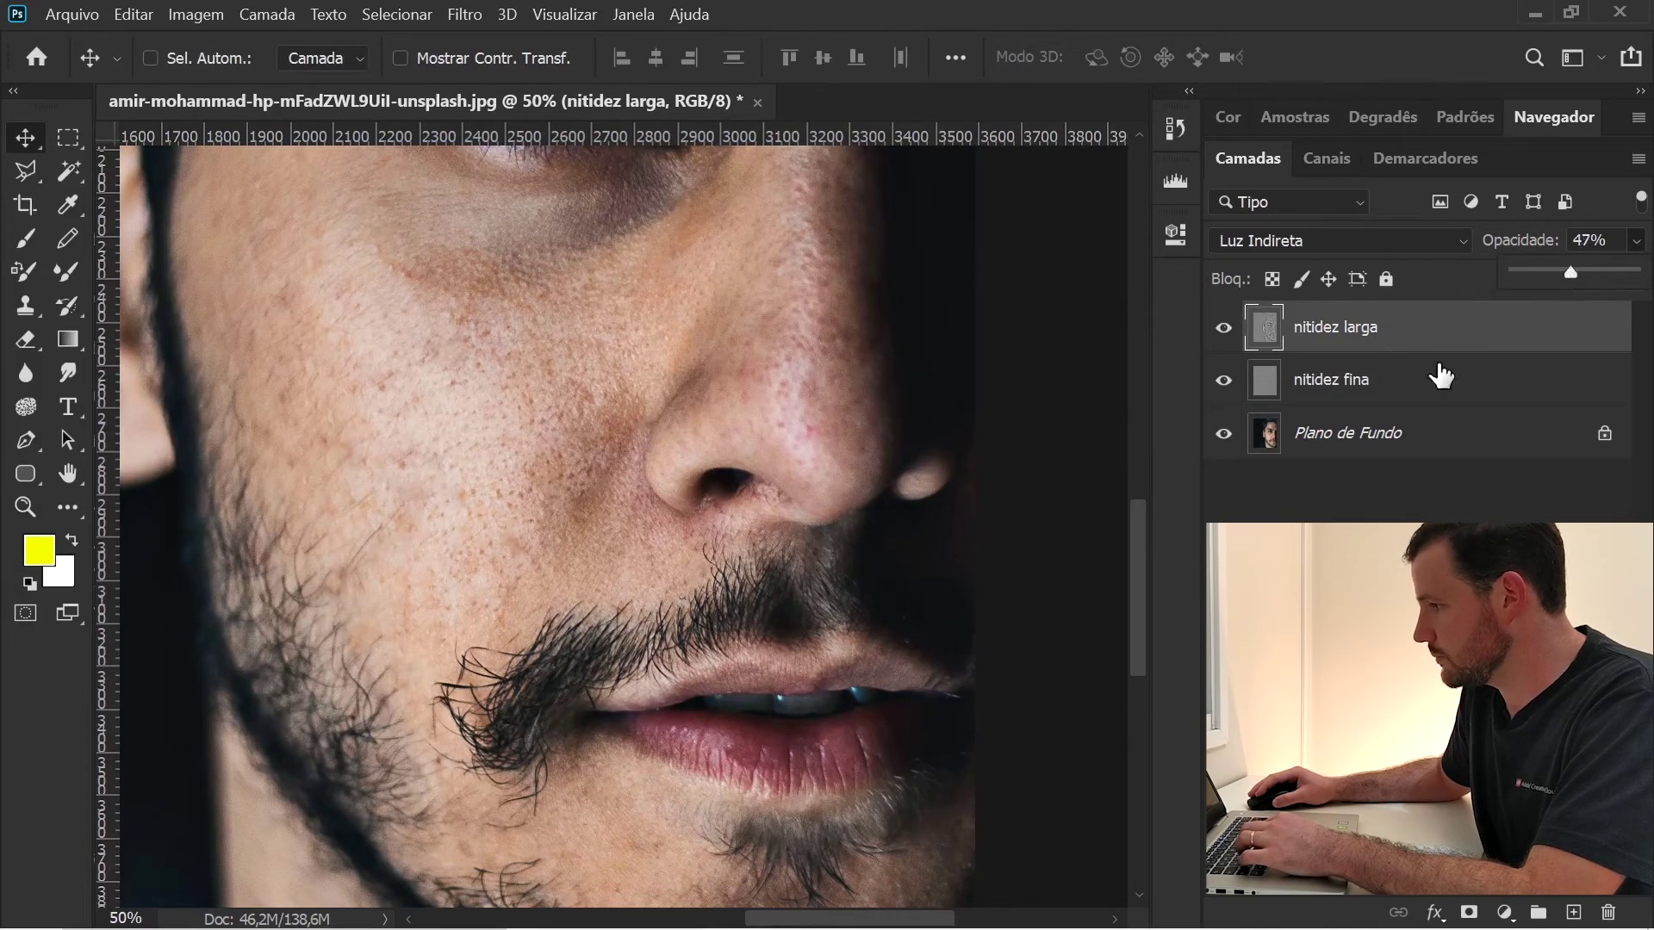
click(1376, 389)
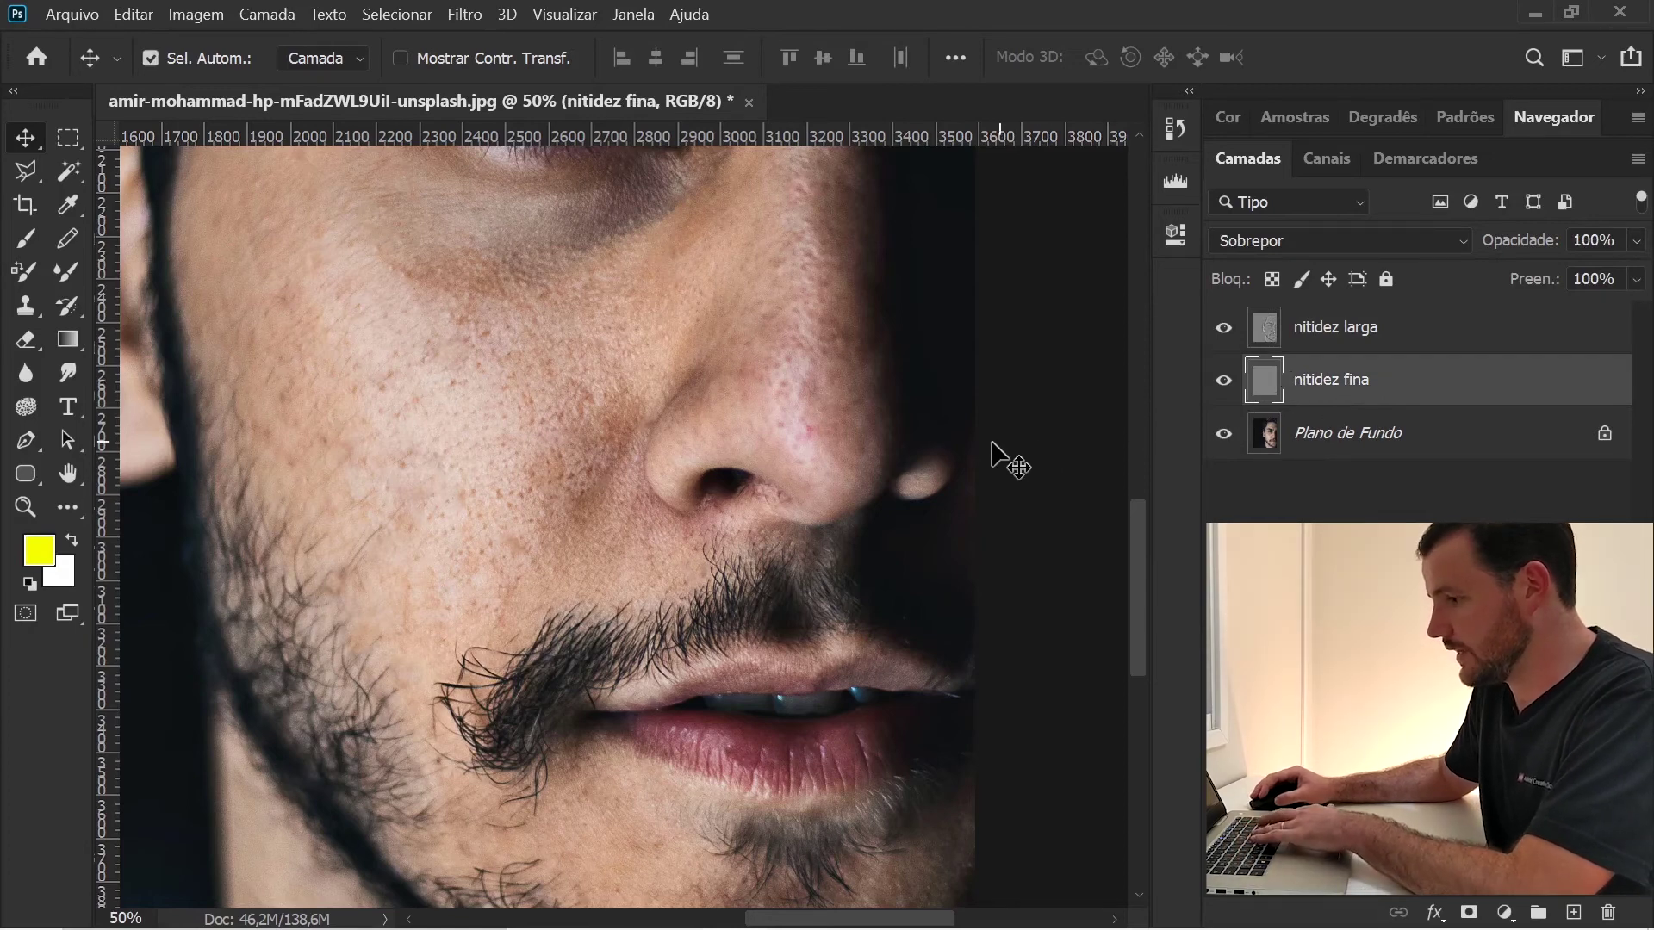
Step: Duplicate nitidez fina twice, reframing the face zoom in between
key(ctrl+j)
key(z)
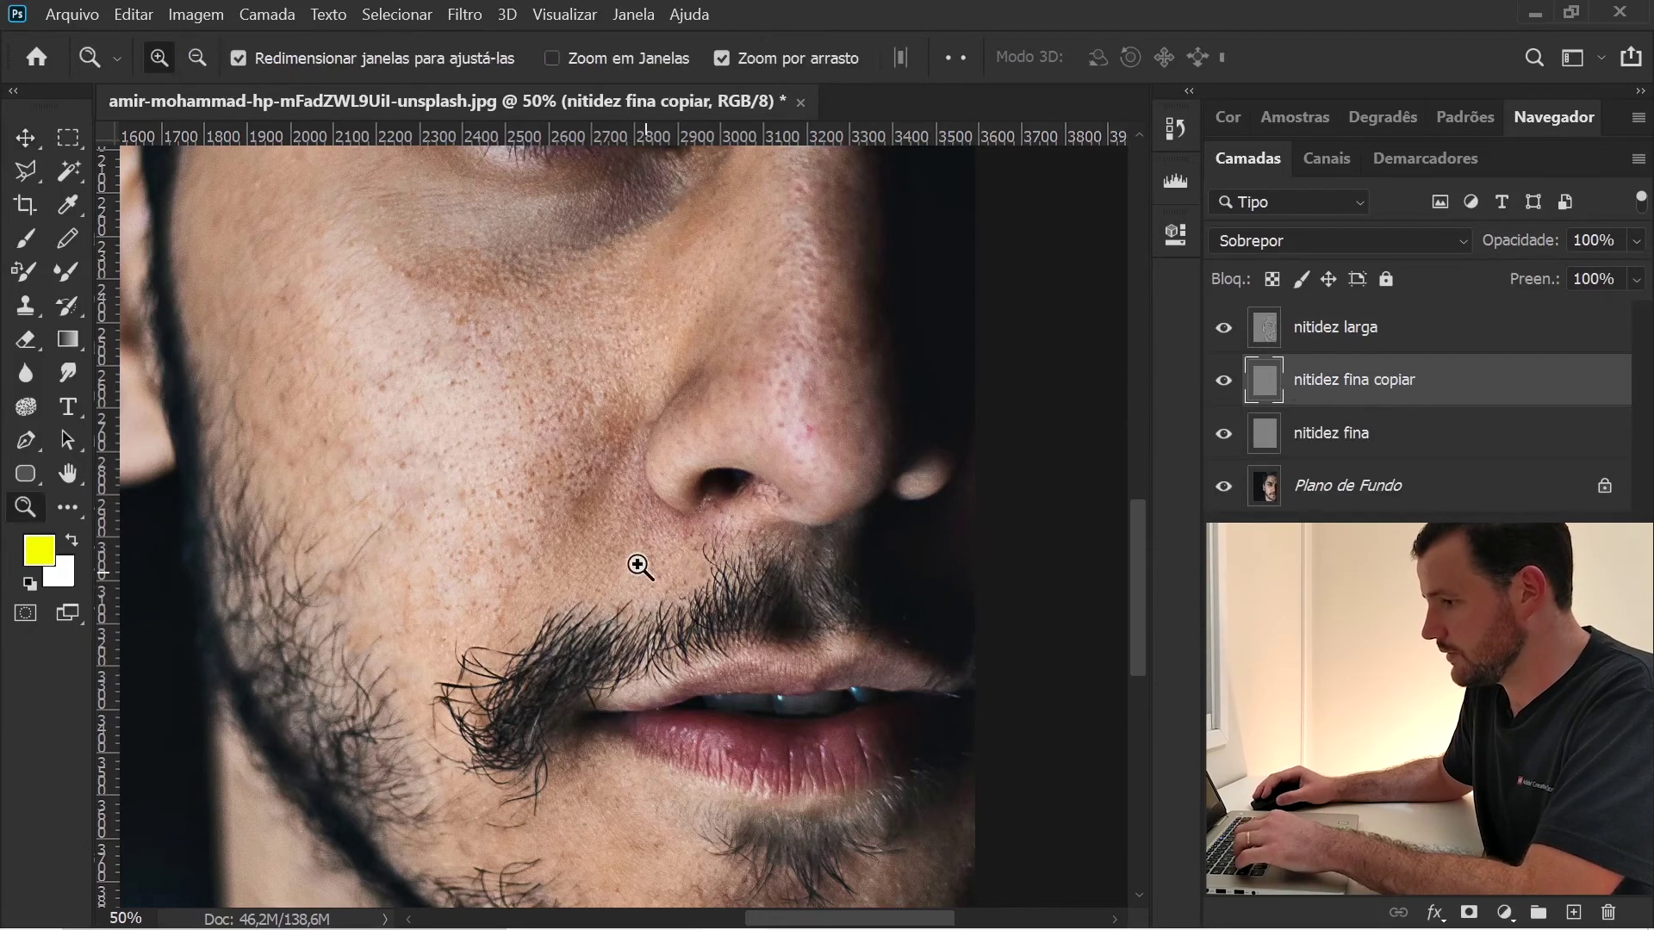
alt+click(639, 560)
click(663, 523)
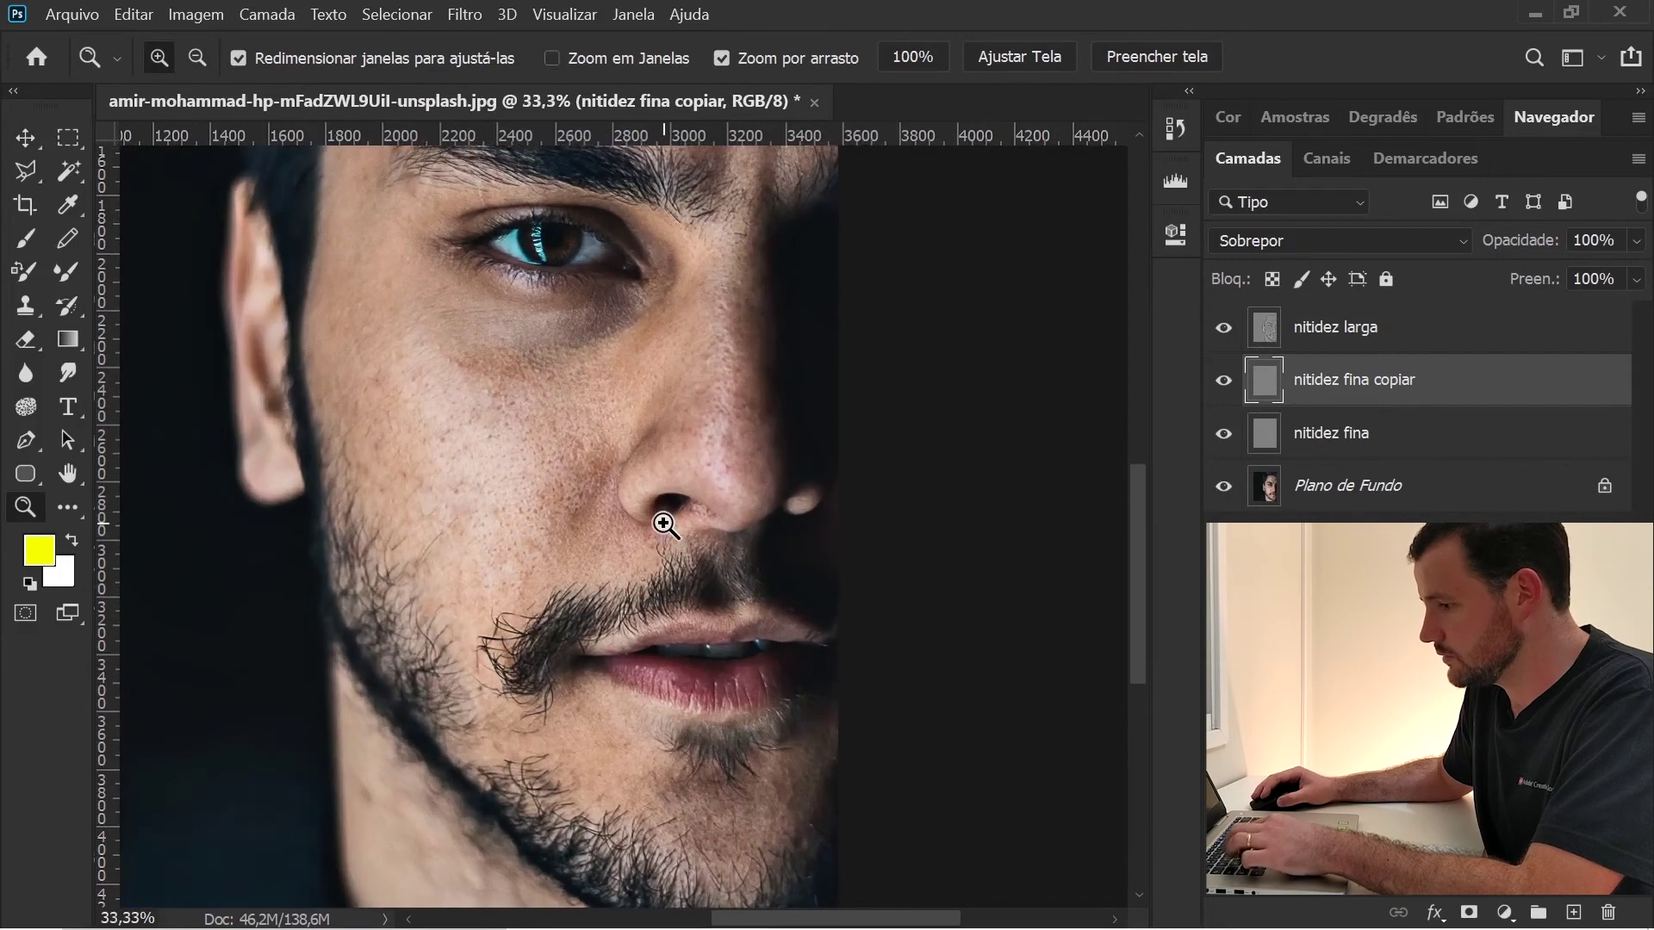
key(v)
key(ctrl+j)
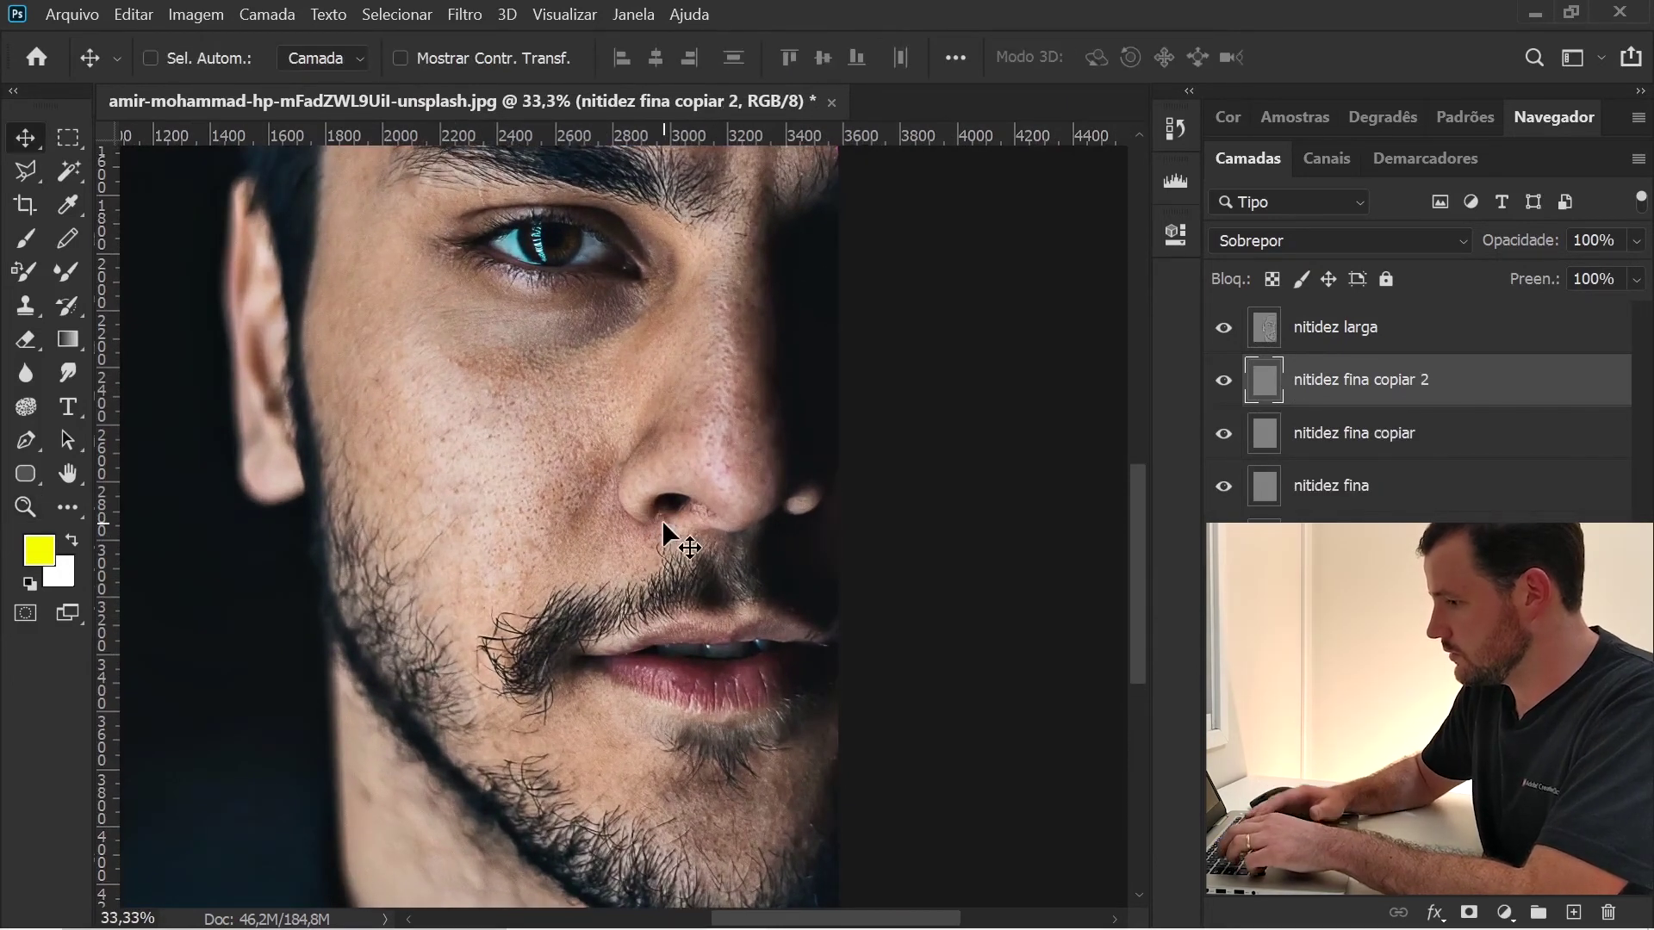
key(z)
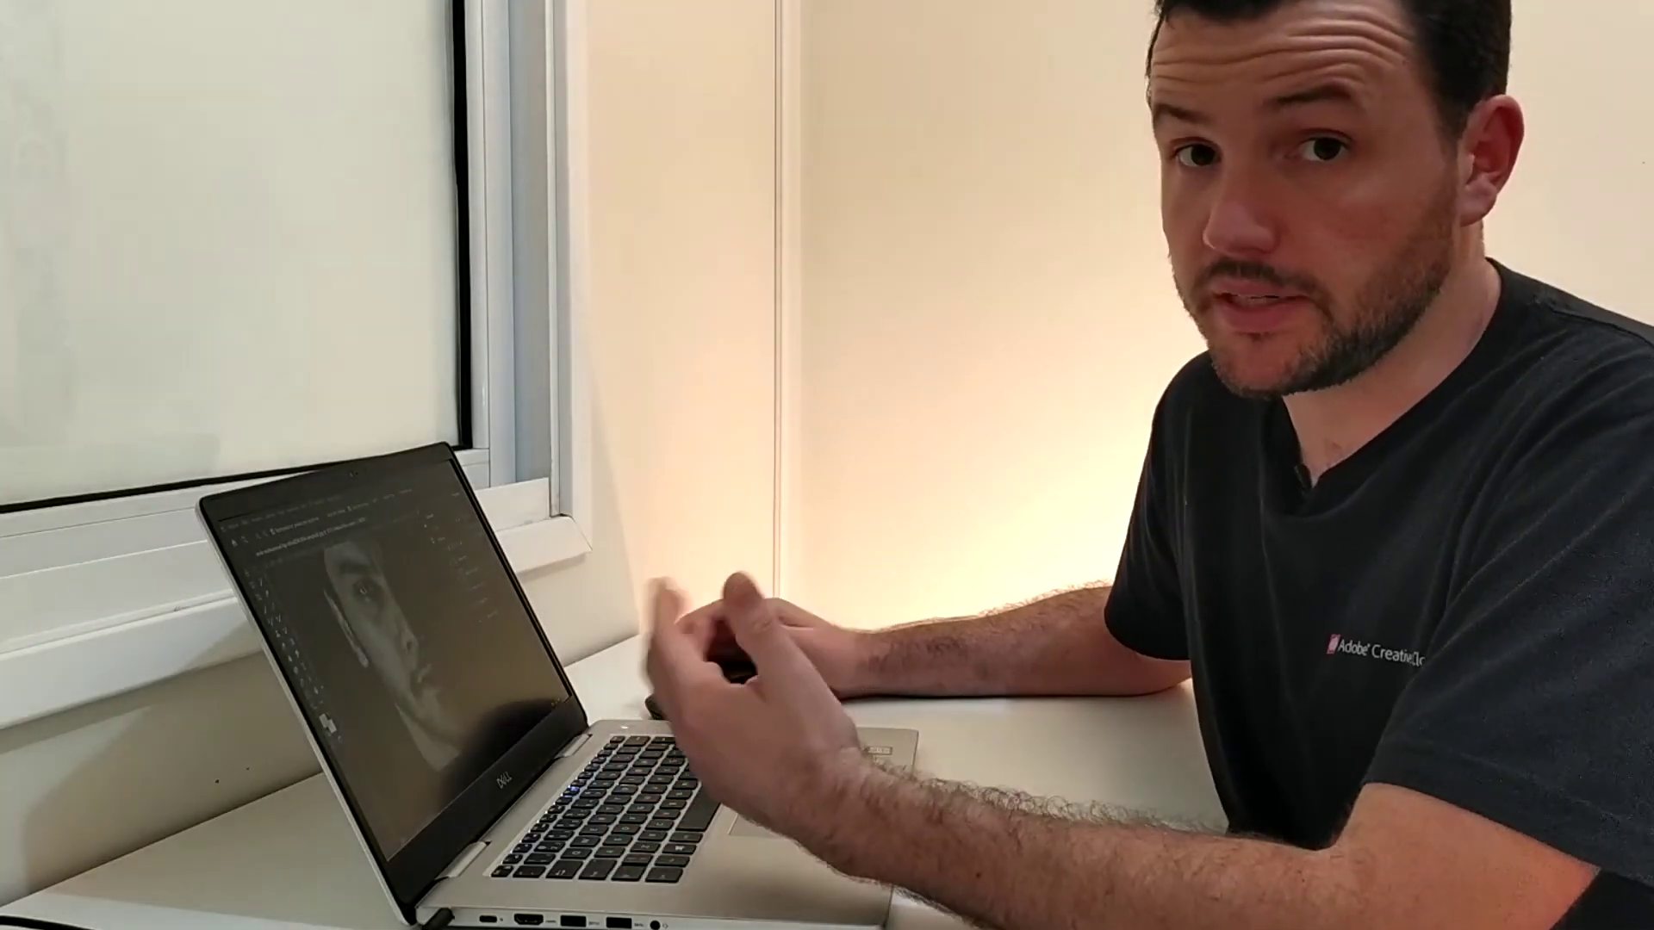